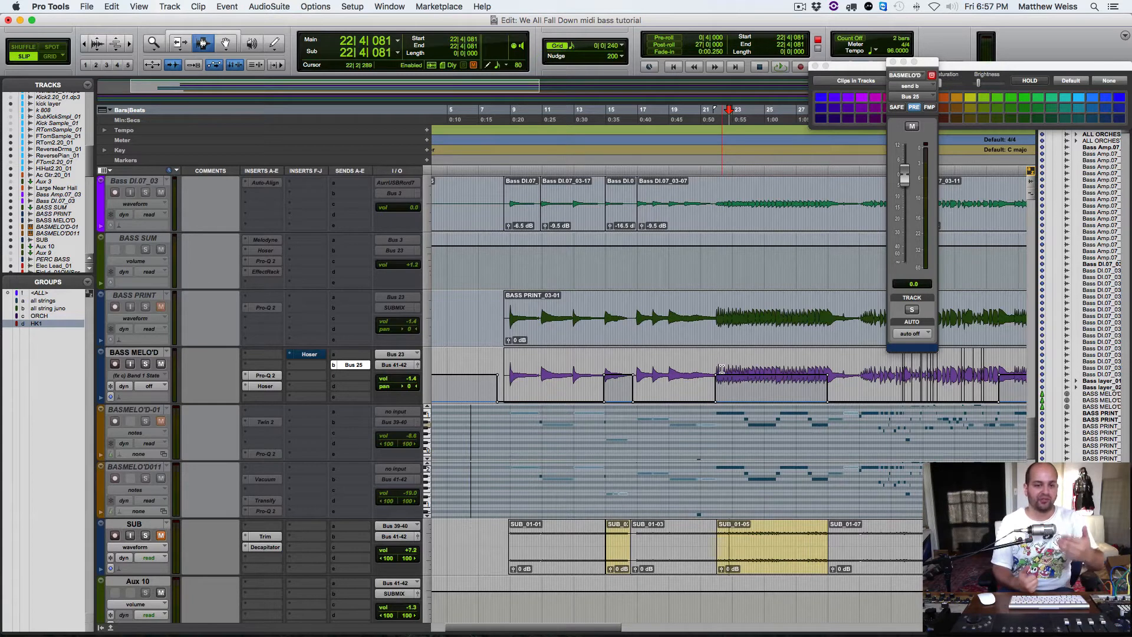
Step: Set the playback start just before bar 22 on the BASS MELO'D track and audition the passage
click(721, 381)
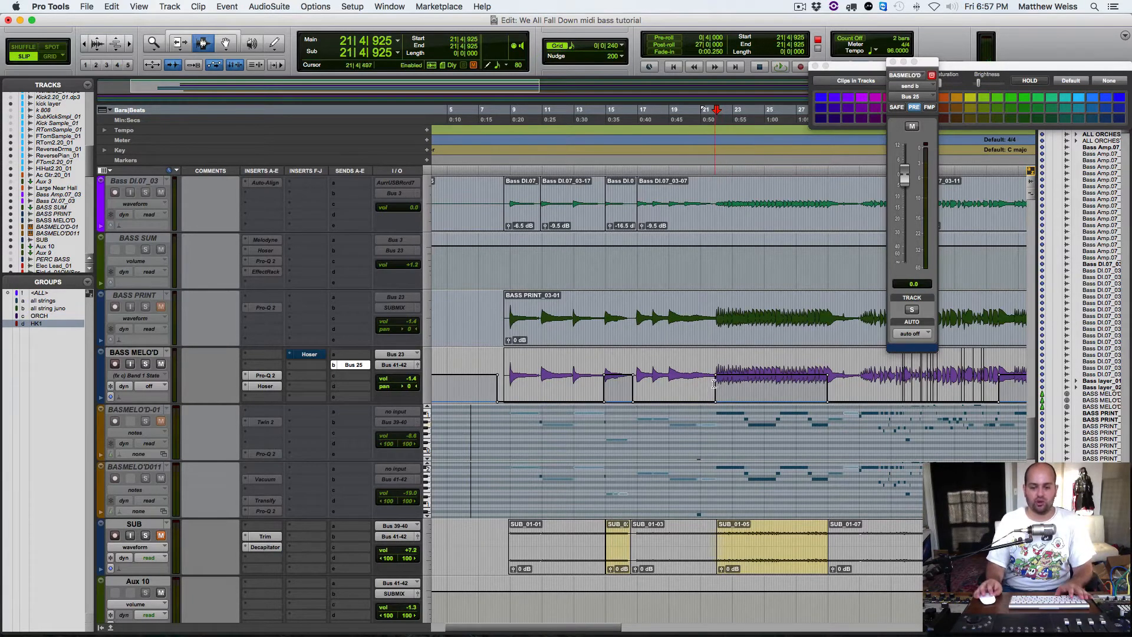
key(space)
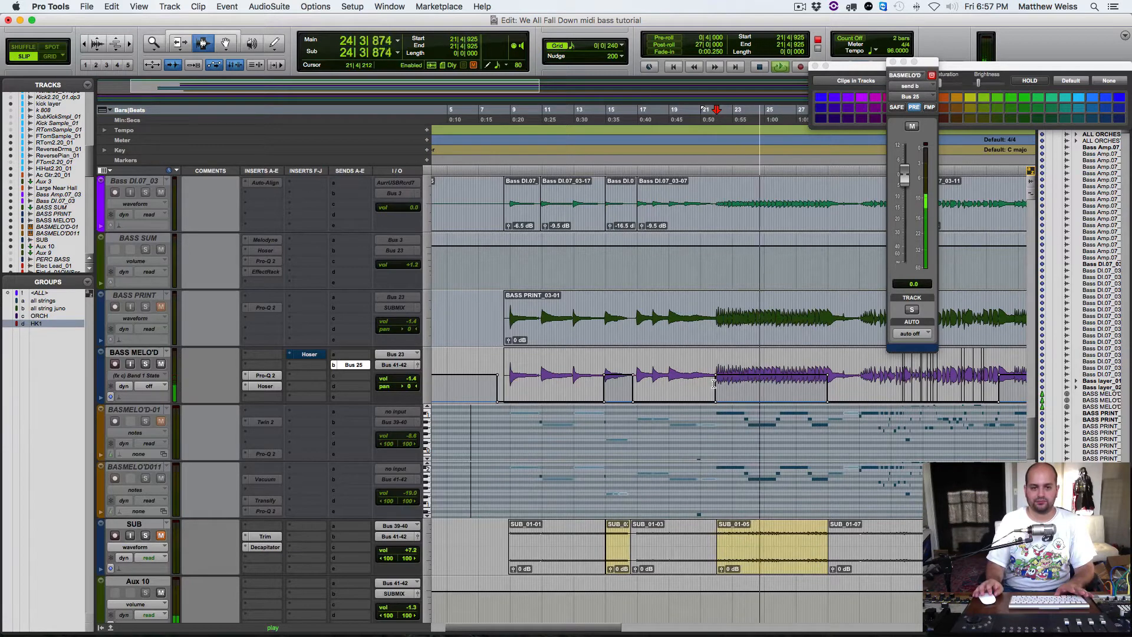
key(space)
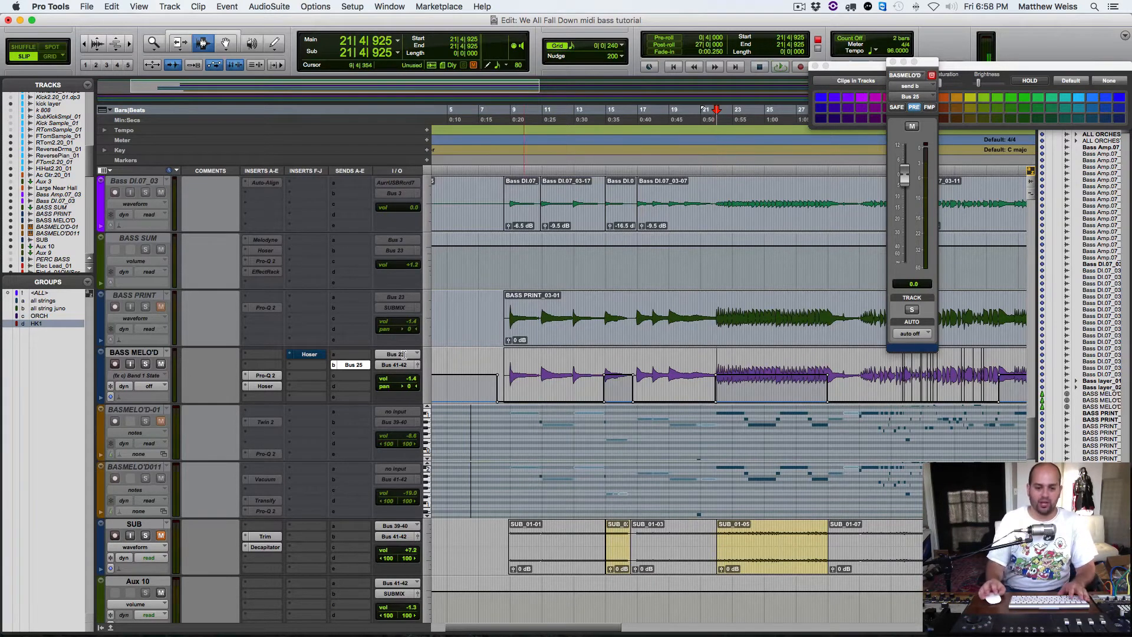
Step: Play the passage and take the Hoser in inserts F-J of BASS MELO'D out of bypass to compare the sound
click(319, 355)
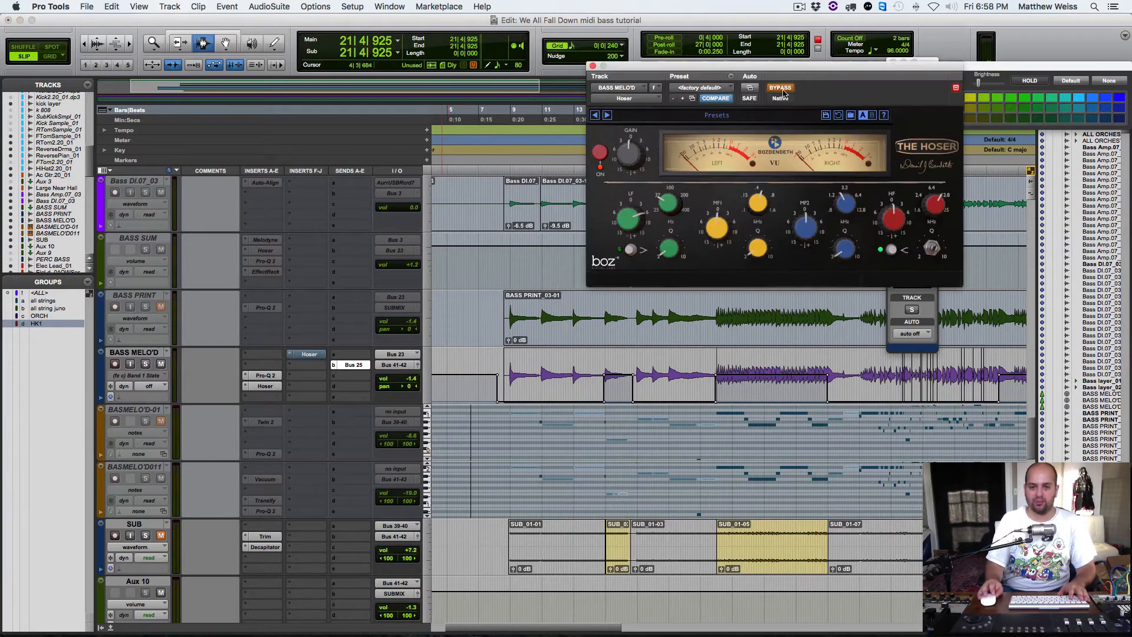
key(space)
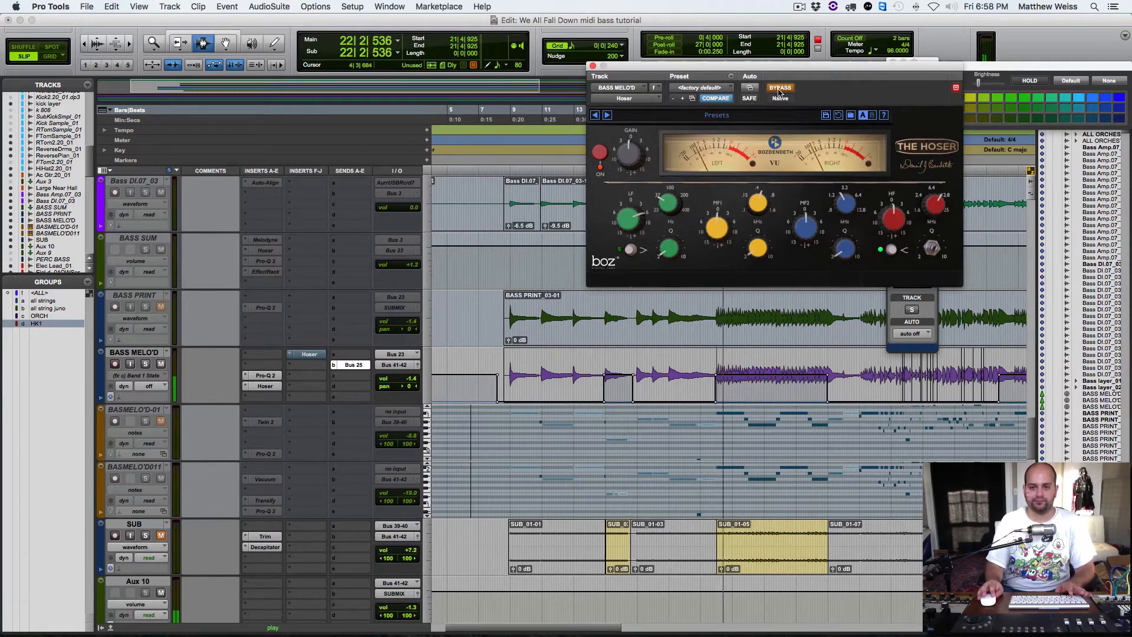
click(779, 90)
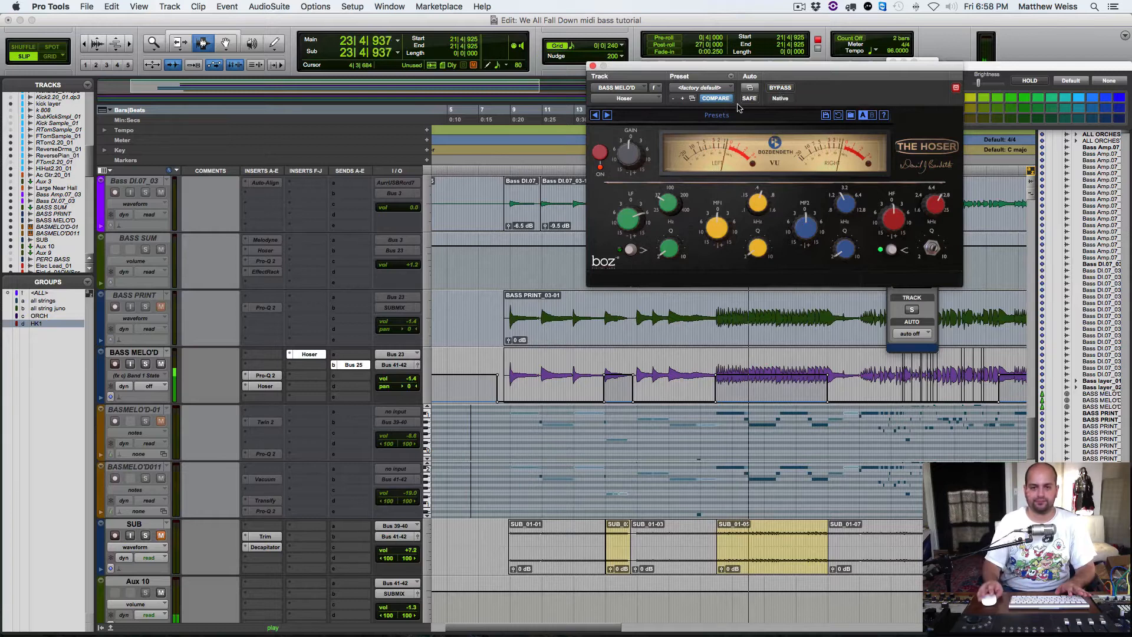
click(593, 67)
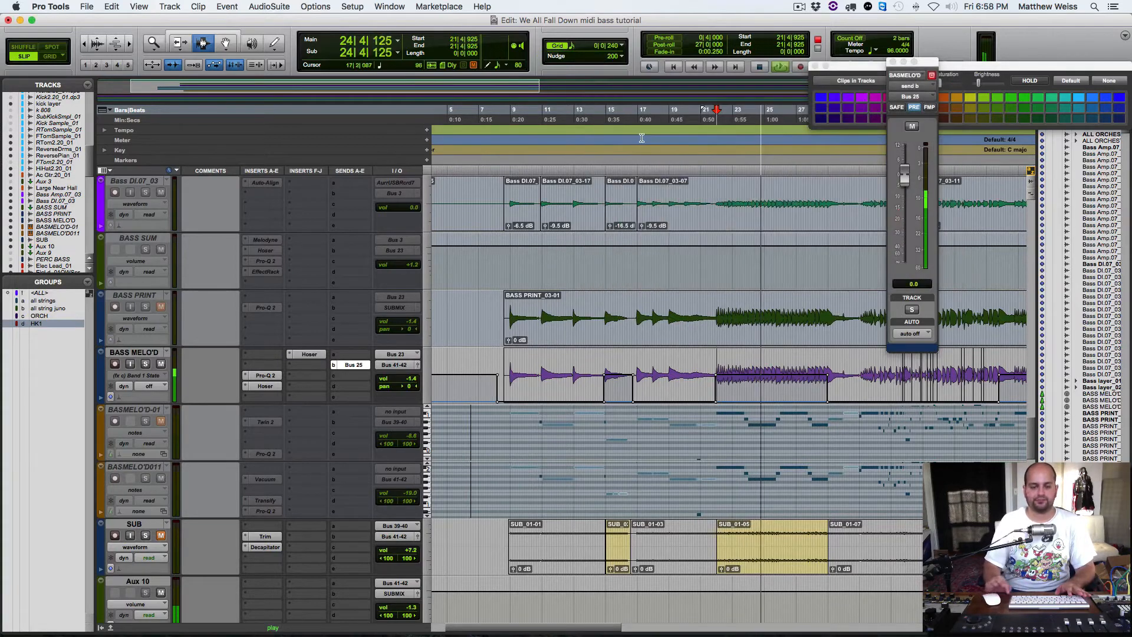
key(space)
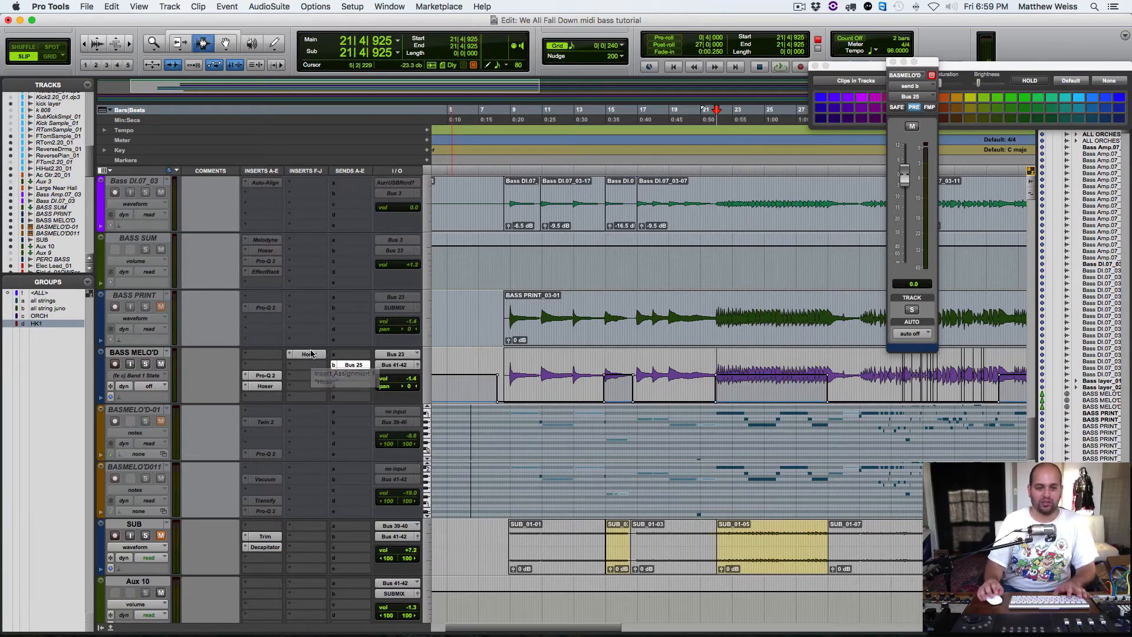
Step: Make the Hoser in inserts F-J of BASS MELO'D inactive and set the track's automation mode to read
right_click(309, 354)
click(325, 368)
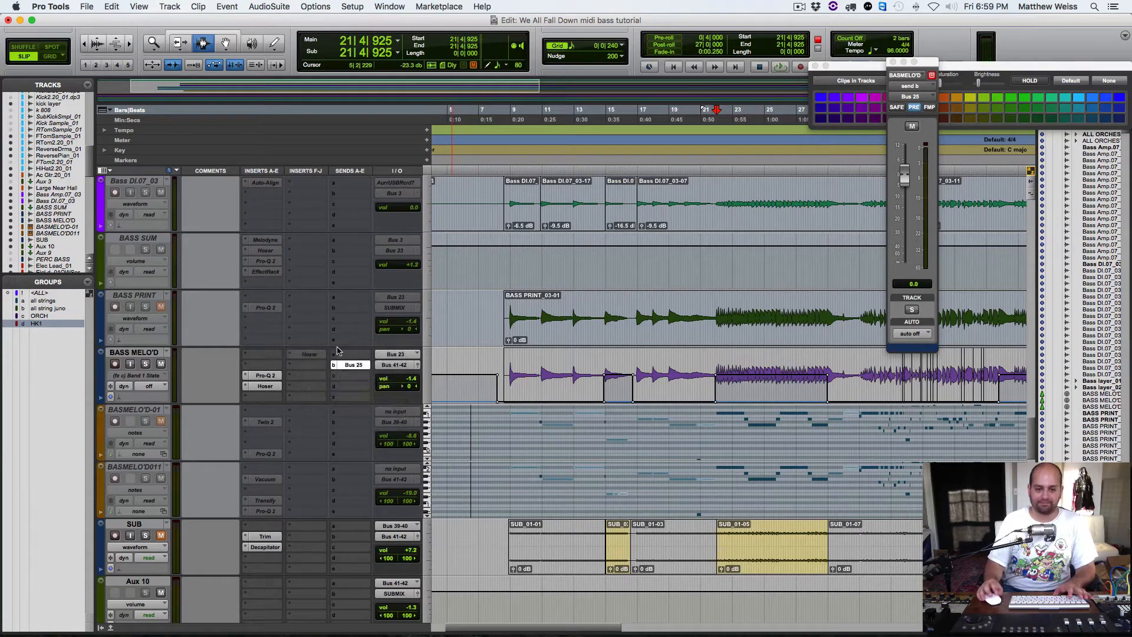
click(149, 387)
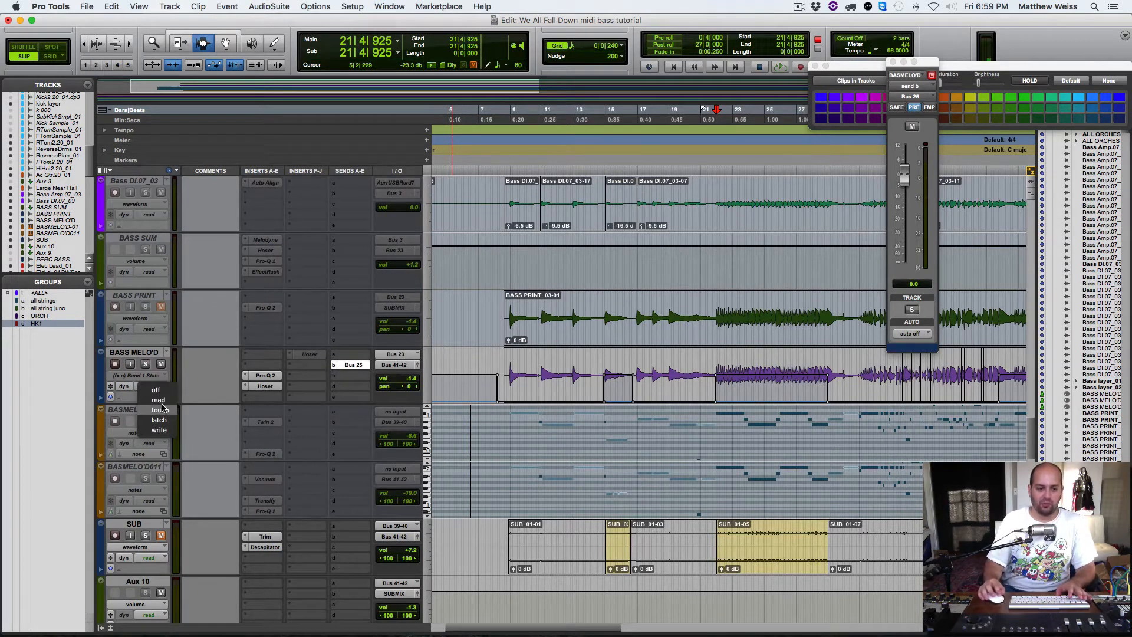
click(151, 396)
Step: Audition BASS MELO'D while watching the automated curve in its Pro-Q 2 equalizer
click(257, 377)
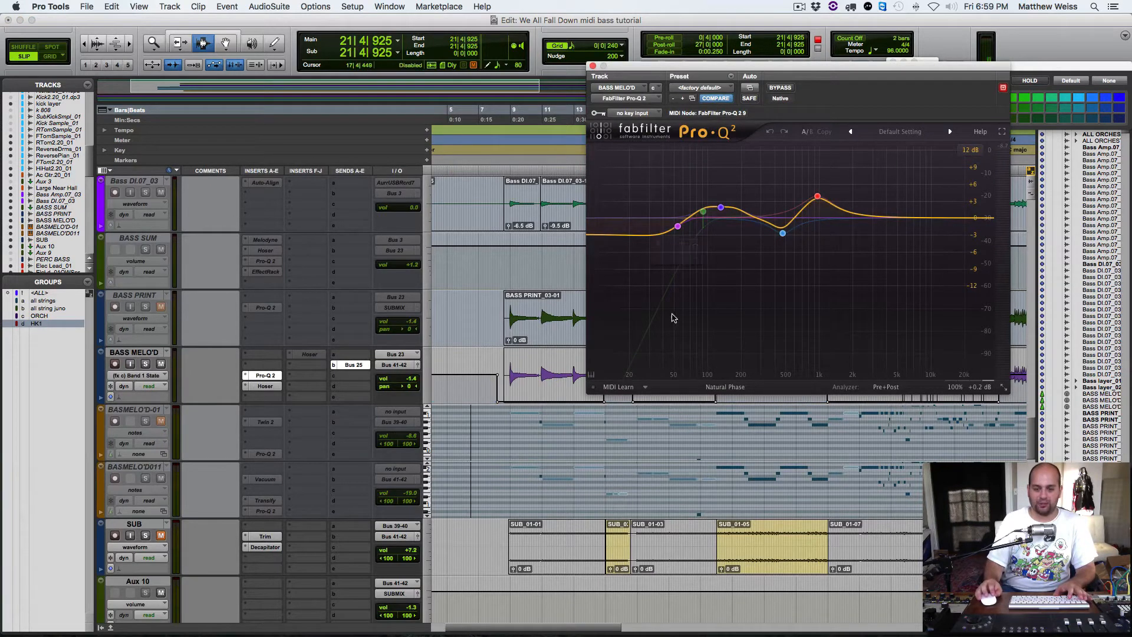
key(space)
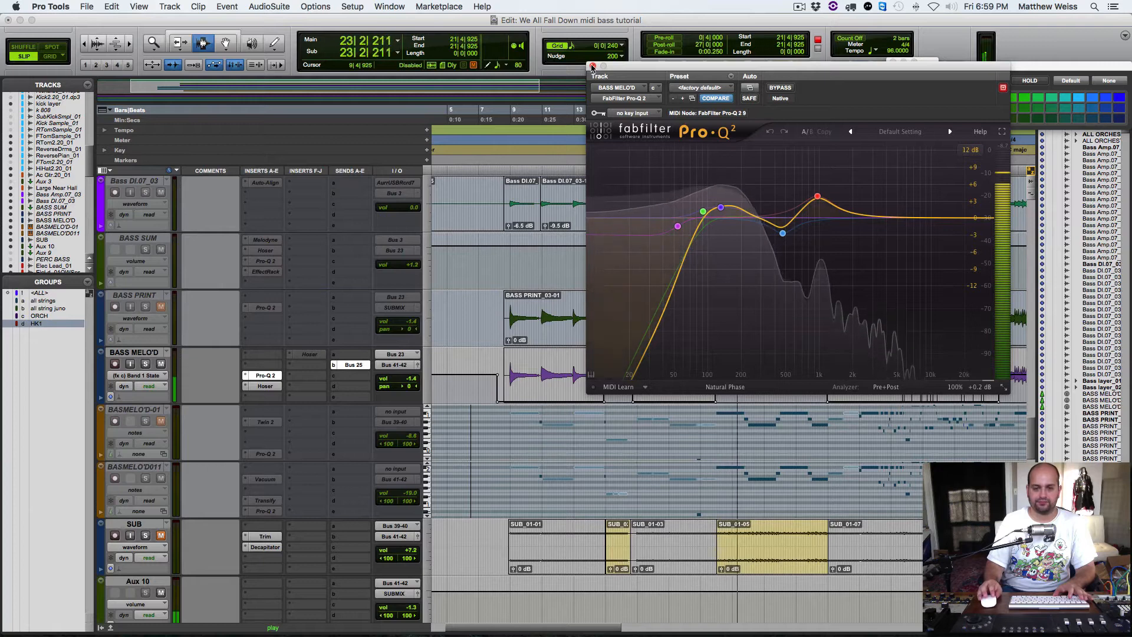
key(space)
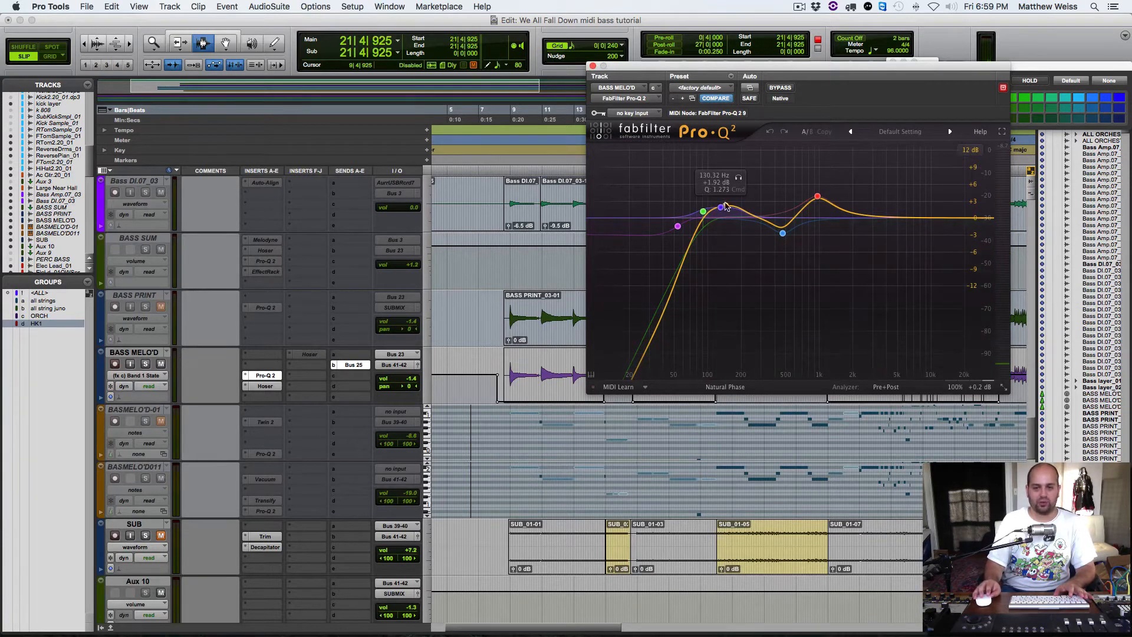
click(589, 66)
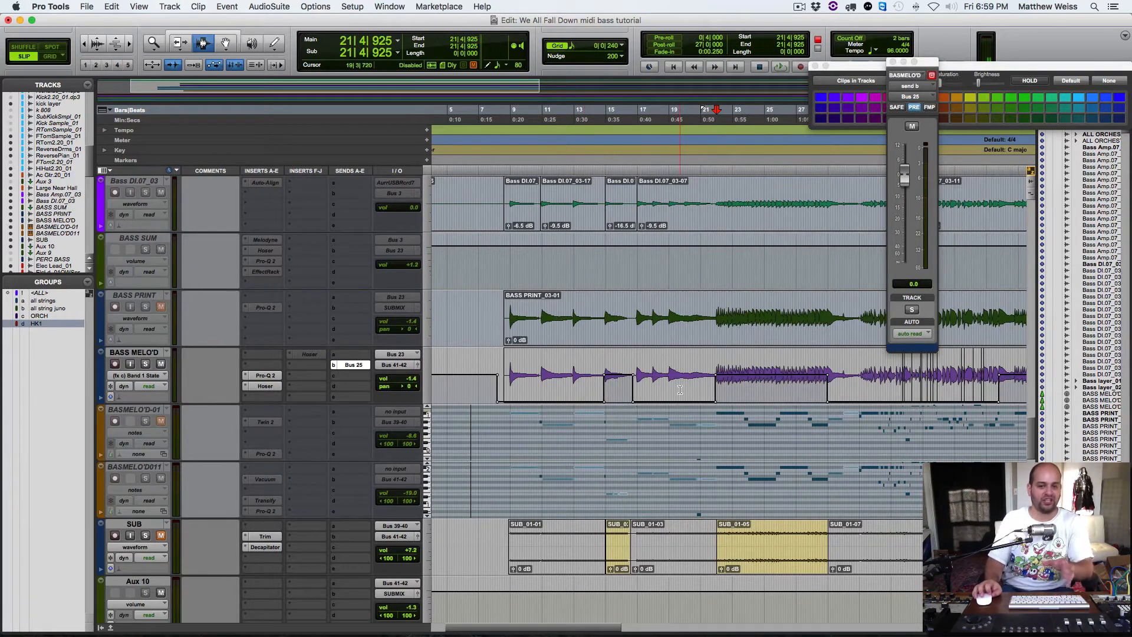
Step: Select the BassAmp.07_03, Bass DI.07_03 and BASS SUM tracks and make them active
scroll(217, 377, up, 3)
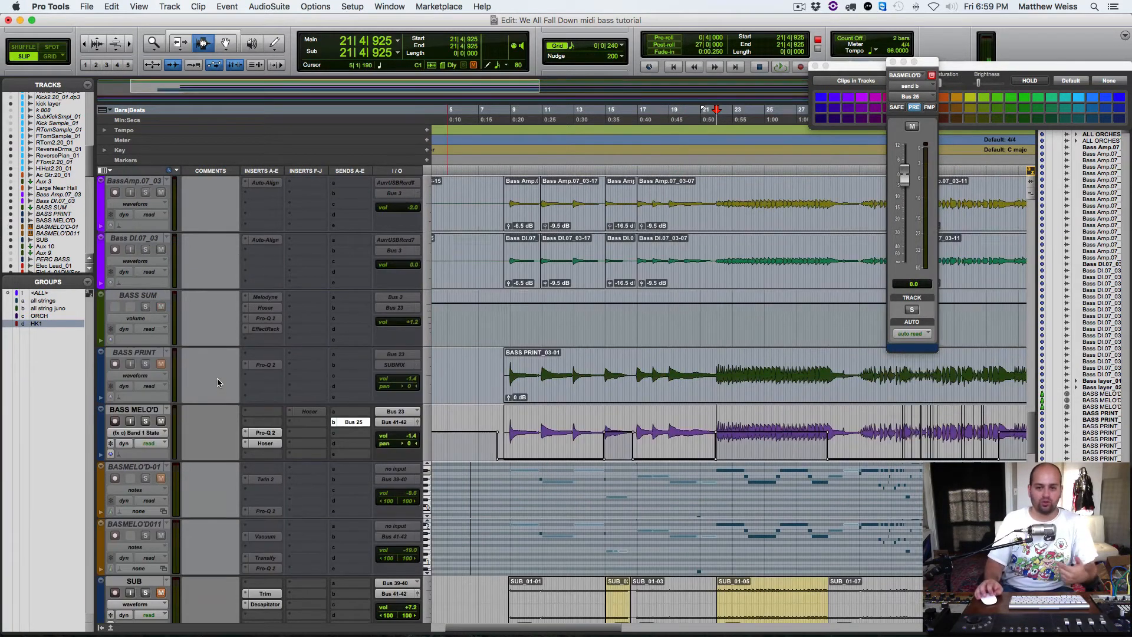
click(148, 353)
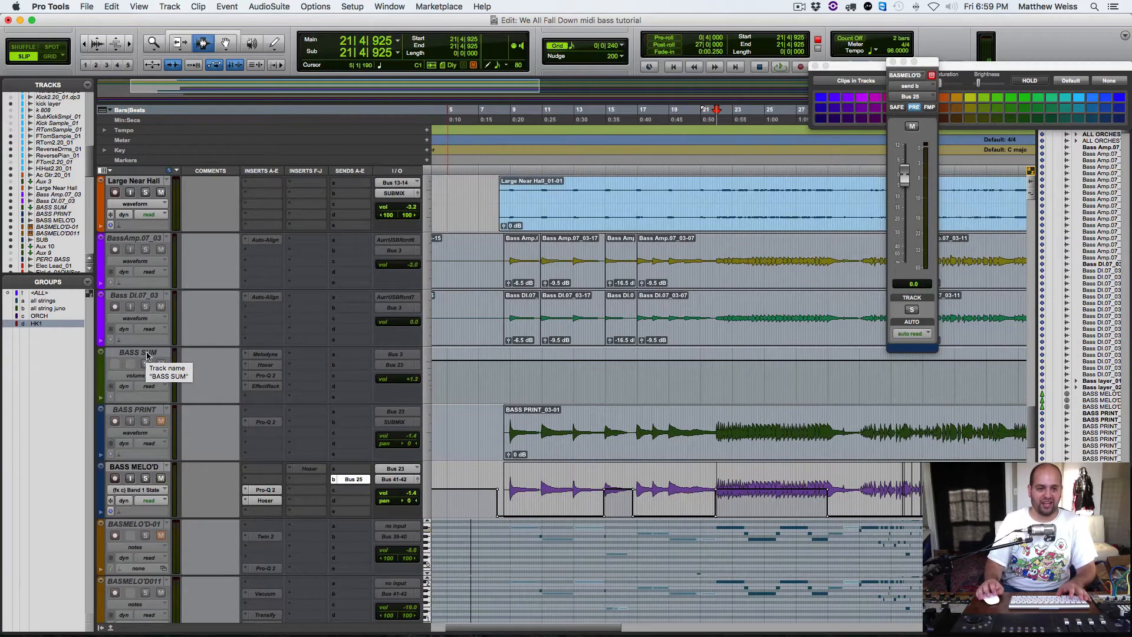
shift+click(140, 237)
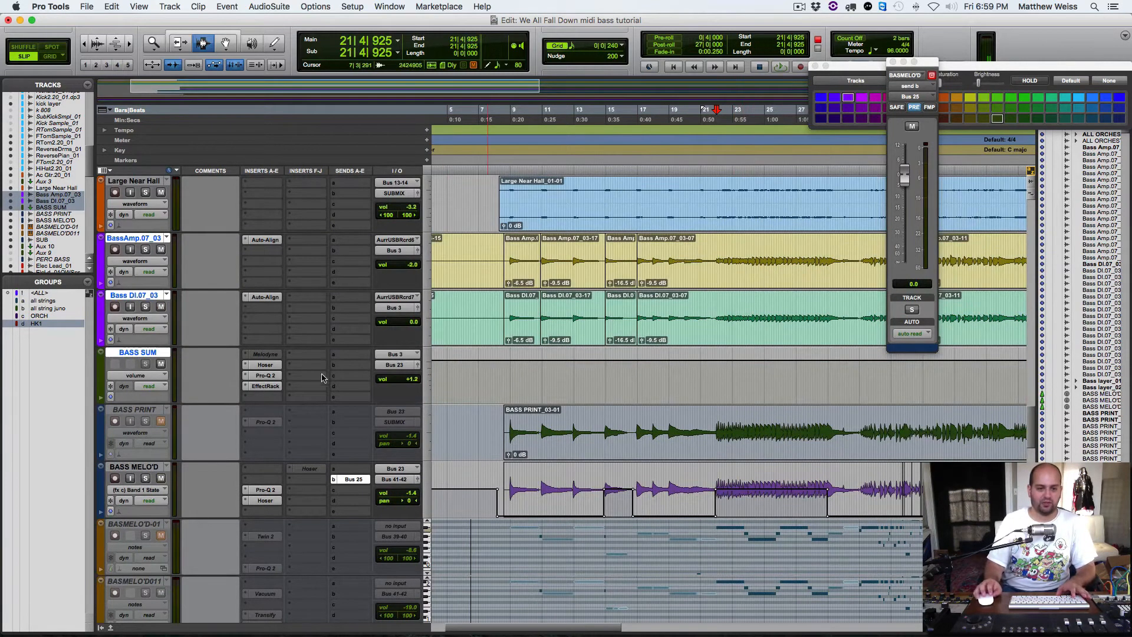
Step: Examine the detected bass notes in Melodyne on BASS SUM and its Save as MIDI option
click(265, 354)
scroll(657, 313, right, 10)
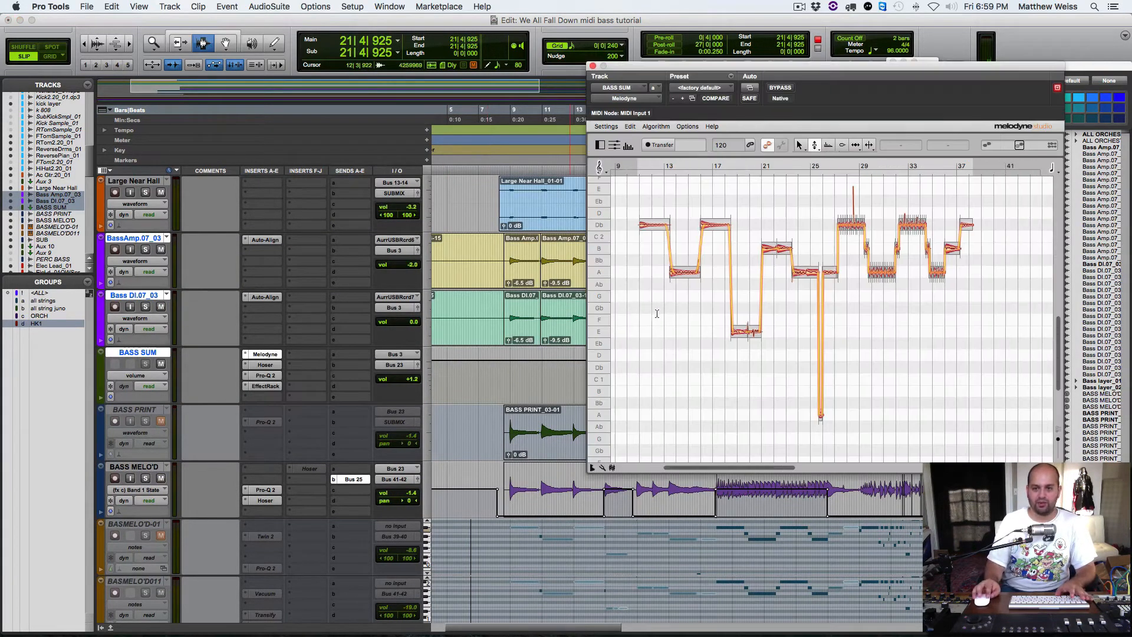
scroll(657, 313, left, 4)
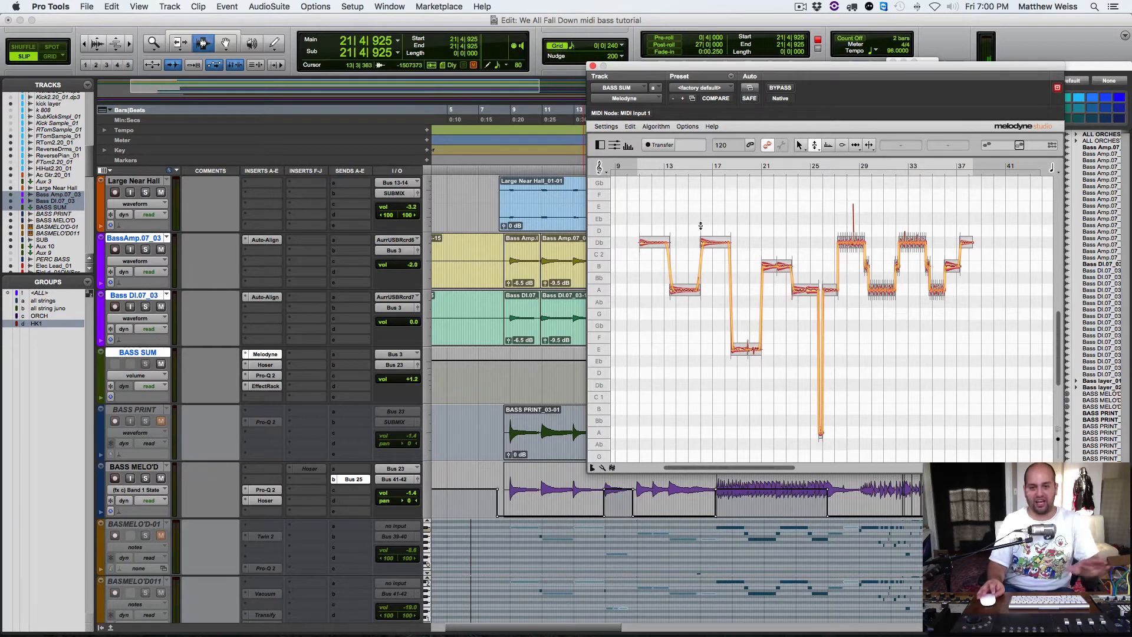
click(607, 127)
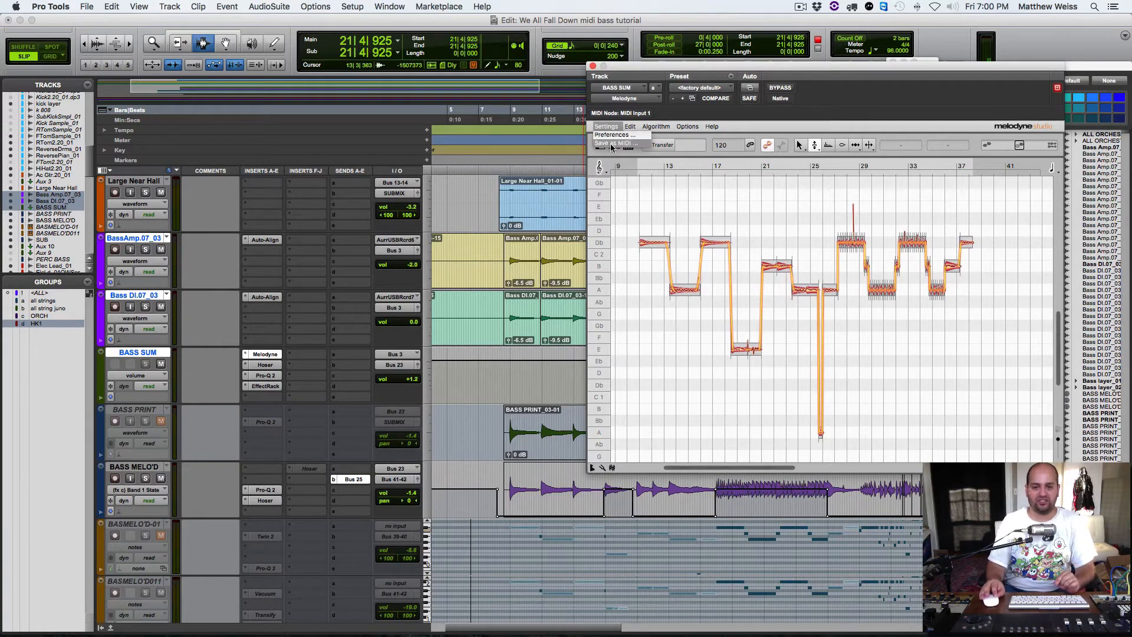
click(612, 127)
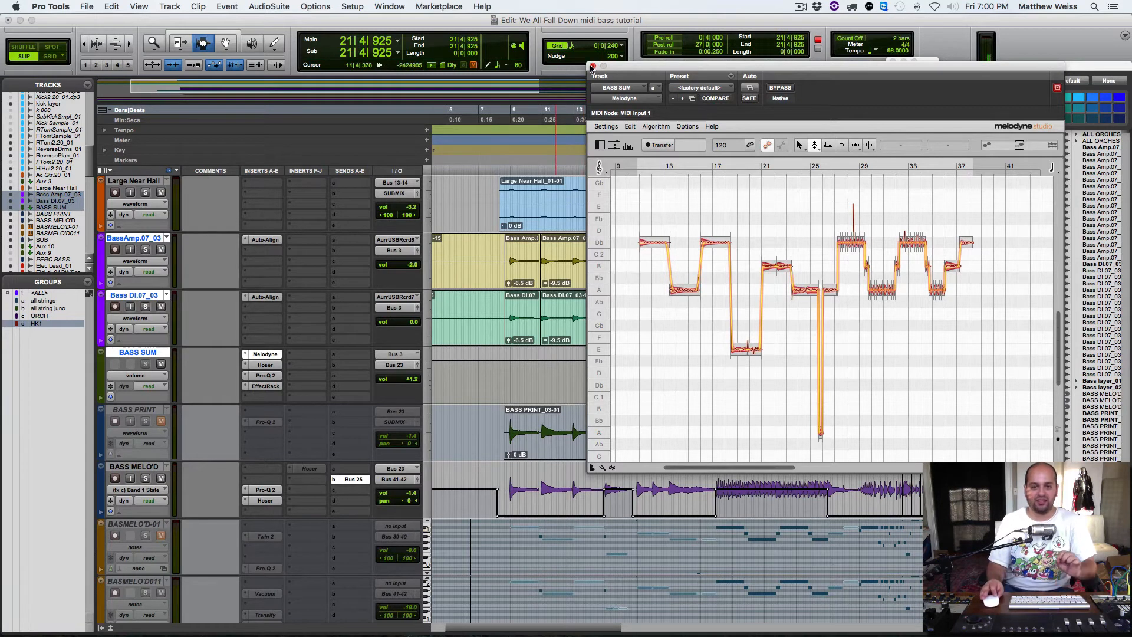
click(593, 65)
Step: Make the BASMELO'D-01 instrument track active
scroll(135, 295, down, 8)
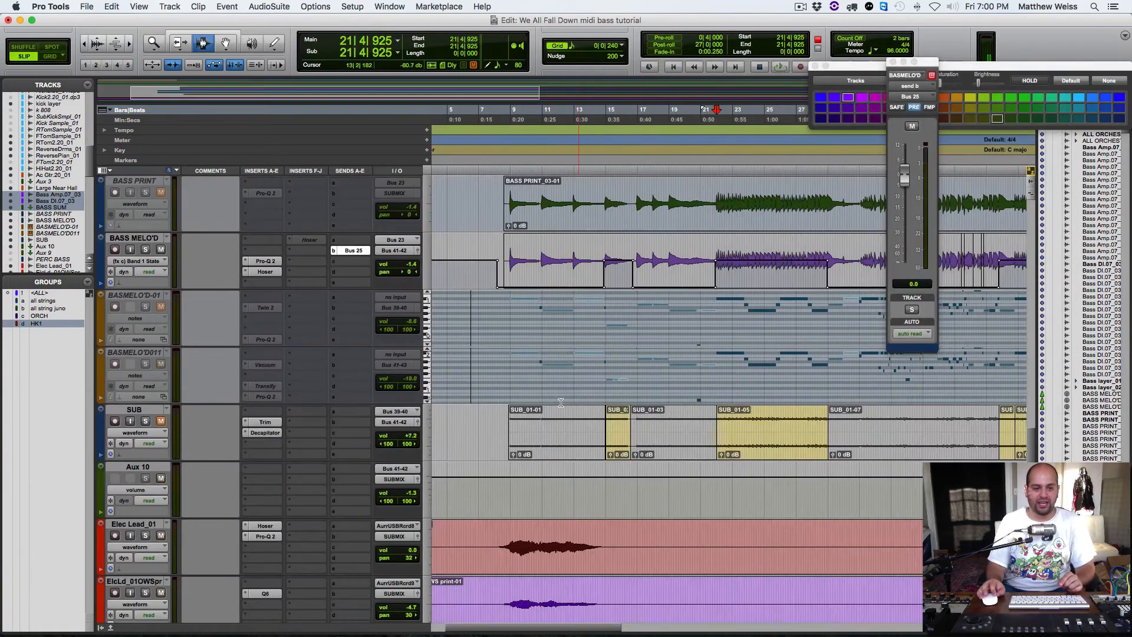
right_click(135, 296)
click(163, 310)
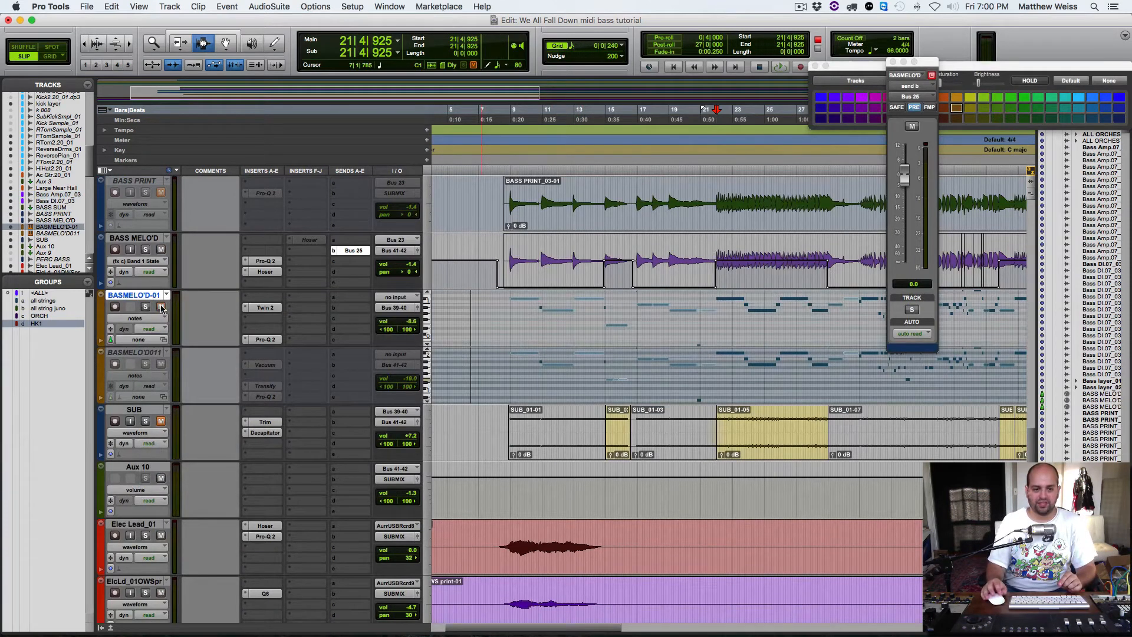
Step: Inspect the Twin 2 synth settings on BASMELO'D-01 and mute the track
click(265, 307)
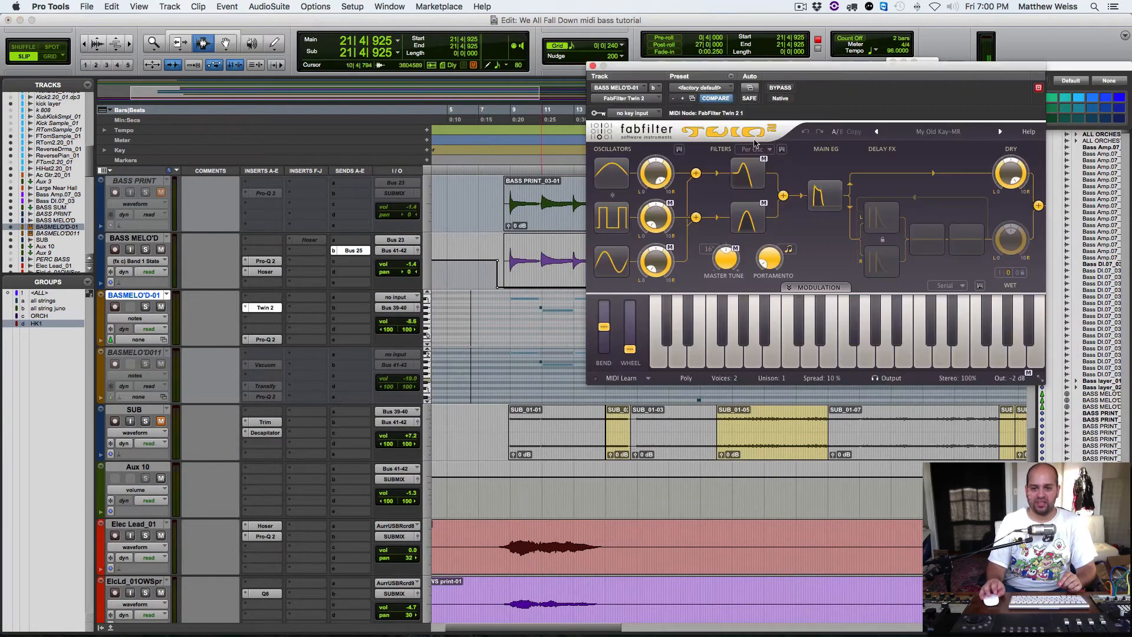
drag(735, 68, 478, 80)
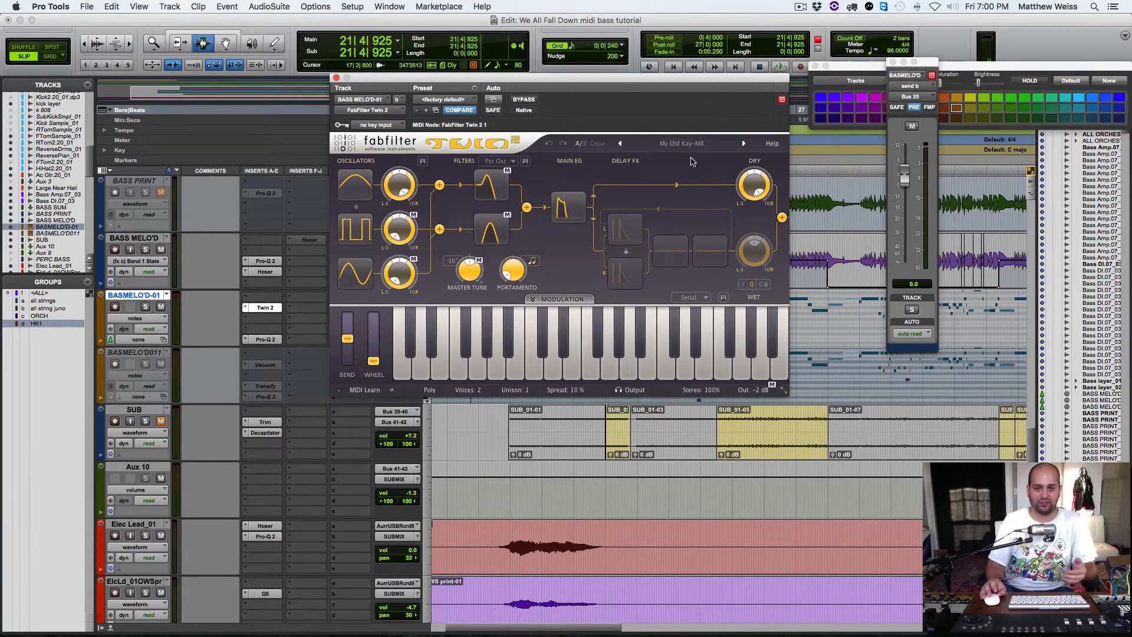
click(337, 78)
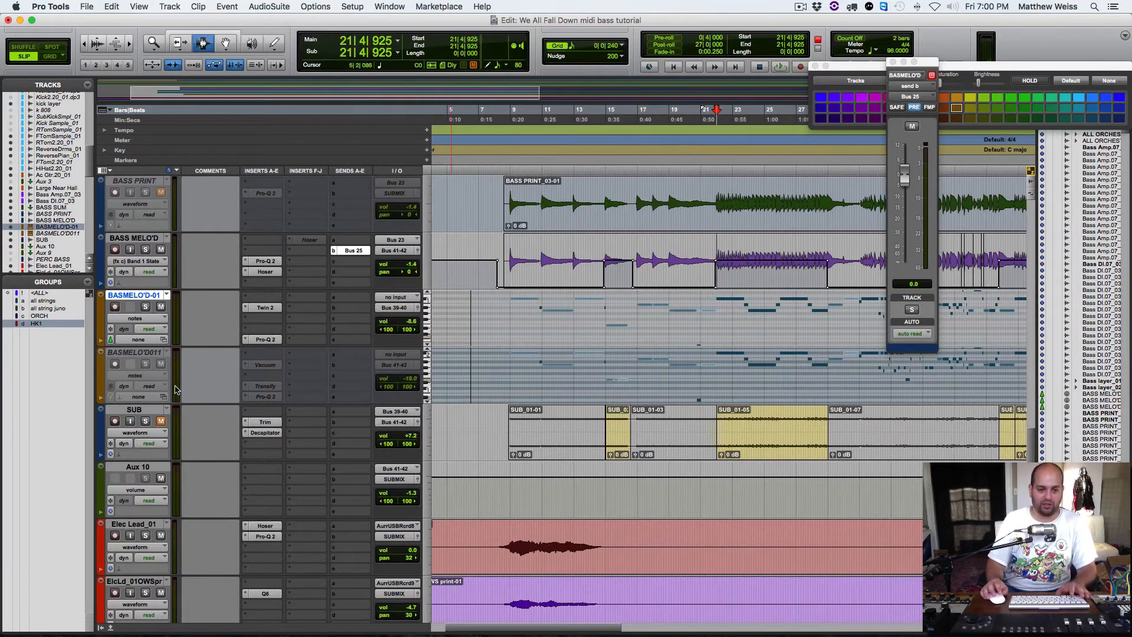
click(161, 307)
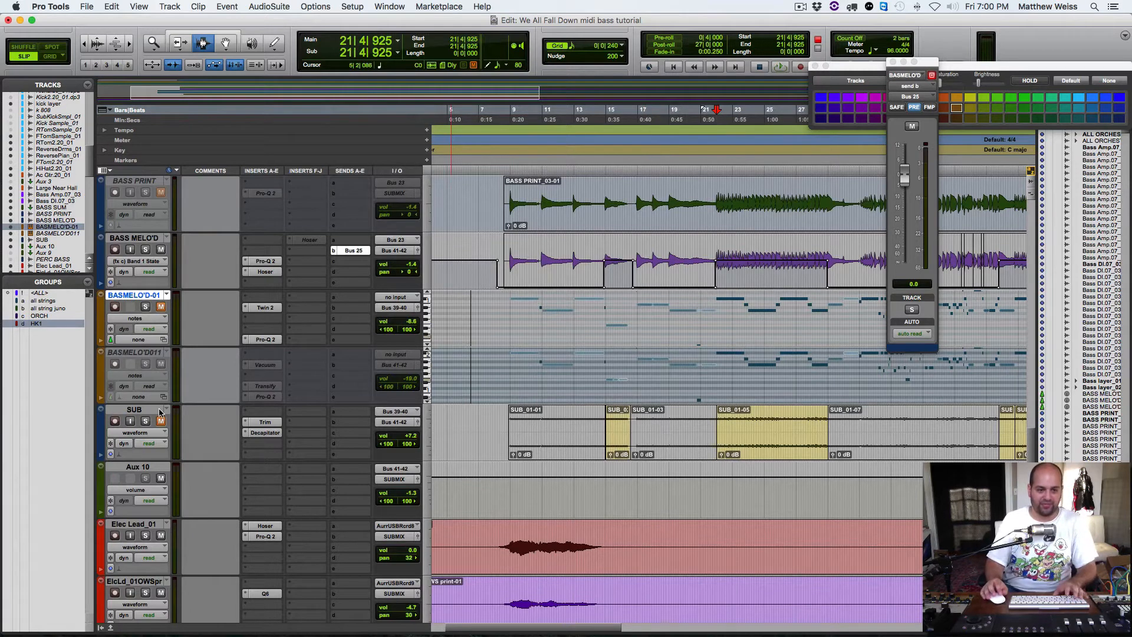
Step: Solo the SUB track with Decapitator bypassed and audition it, temporarily raising the Aux 10 volume
click(146, 421)
click(265, 434)
key(space)
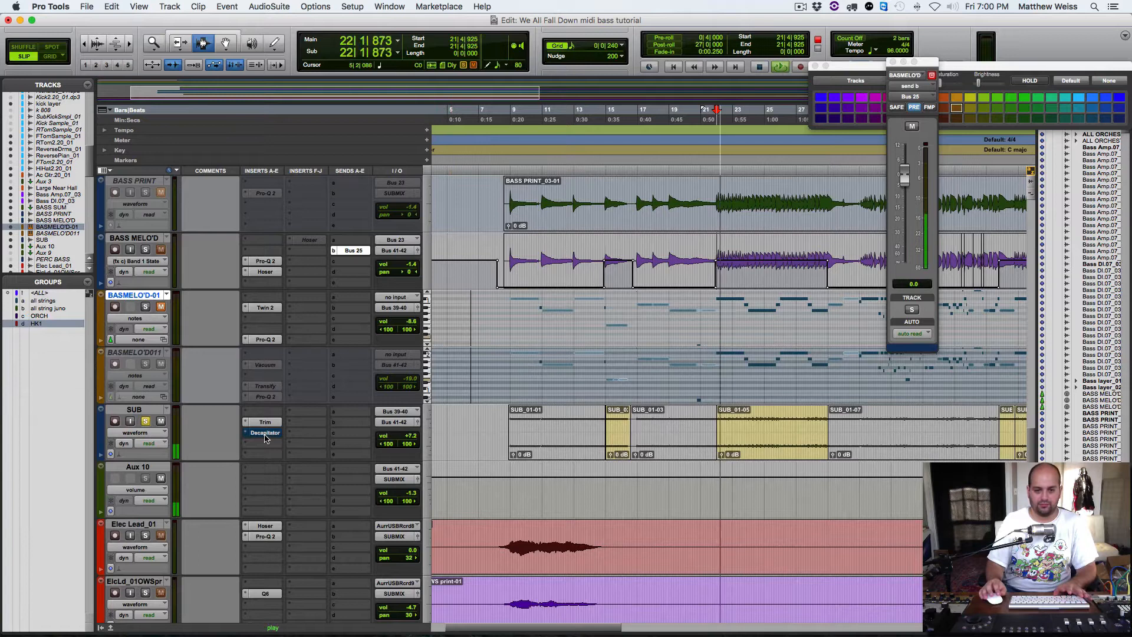
drag(407, 493, 409, 484)
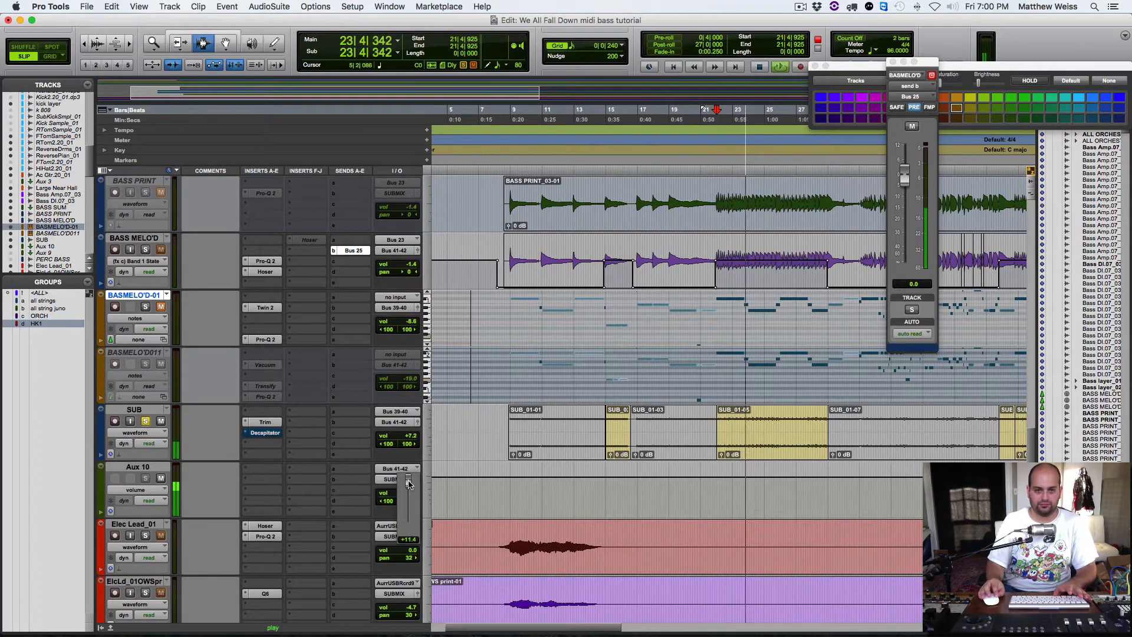
key(space)
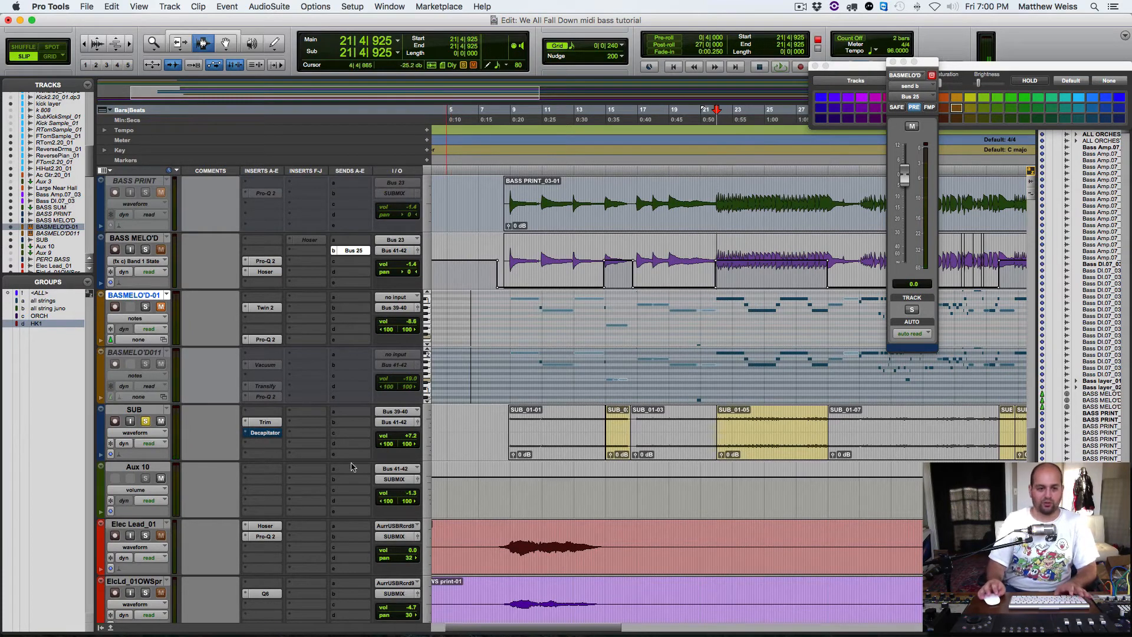
Step: Take Decapitator on SUB out of bypass and audition it, finishing with SUB unsoloed and muted
super+click(260, 437)
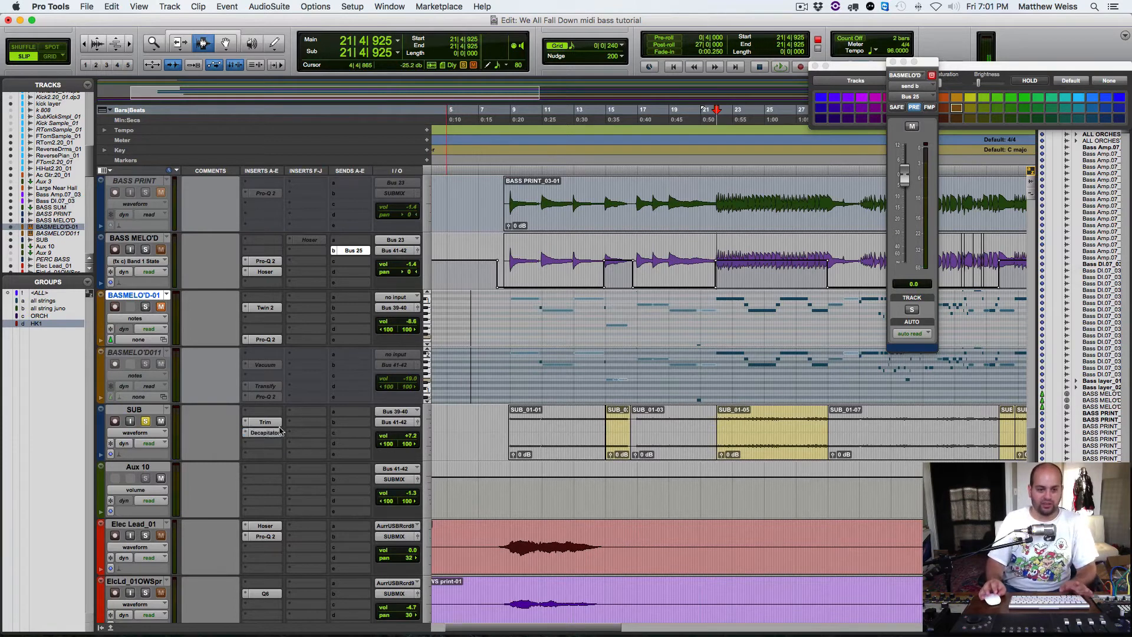
key(space)
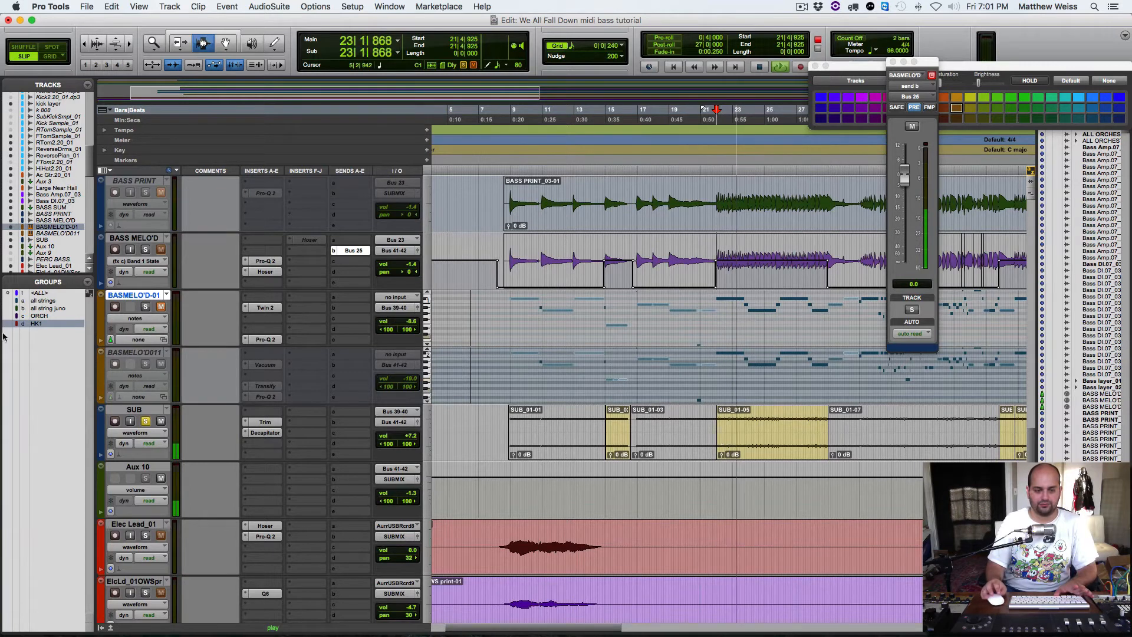
key(space)
click(145, 421)
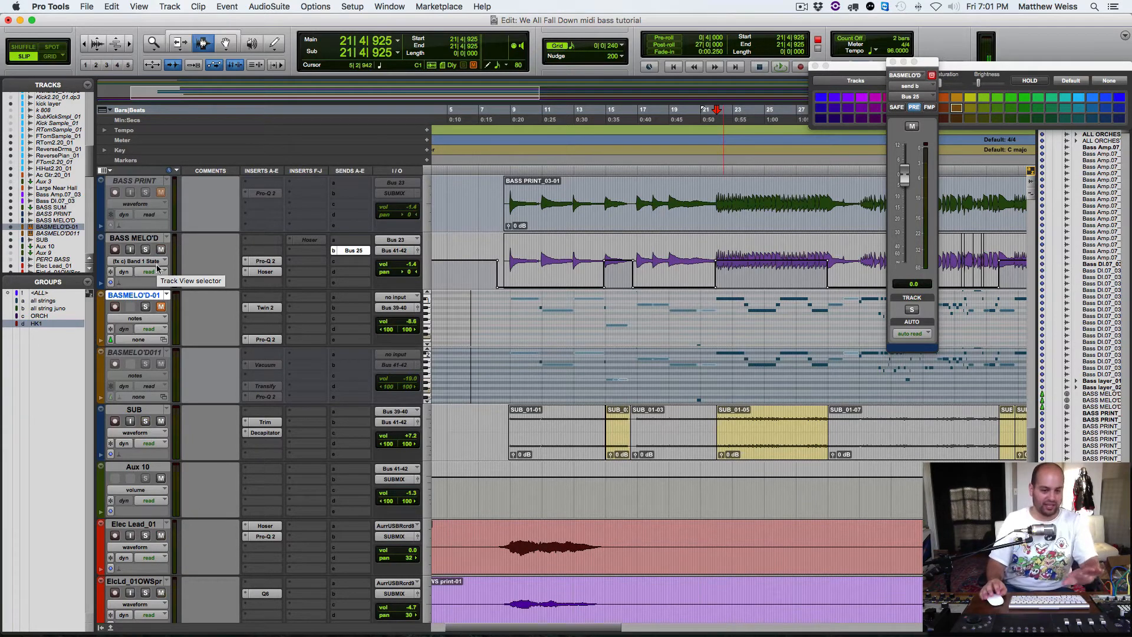
click(161, 421)
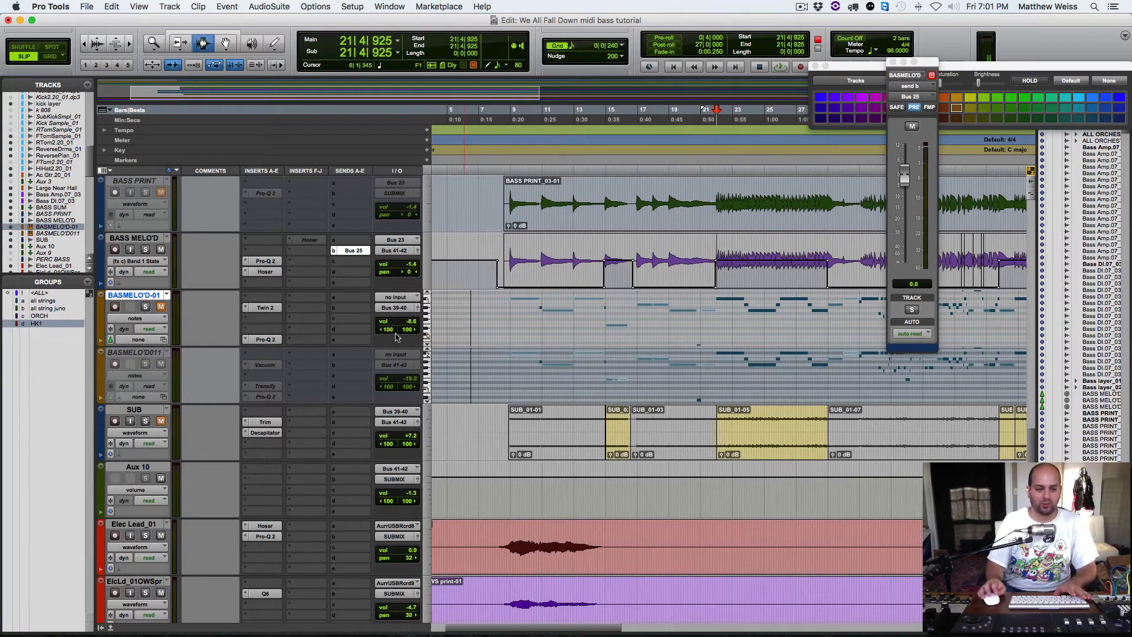
Step: Solo the BASS MELO'D track and audition it without the SUB layer
click(146, 250)
key(space)
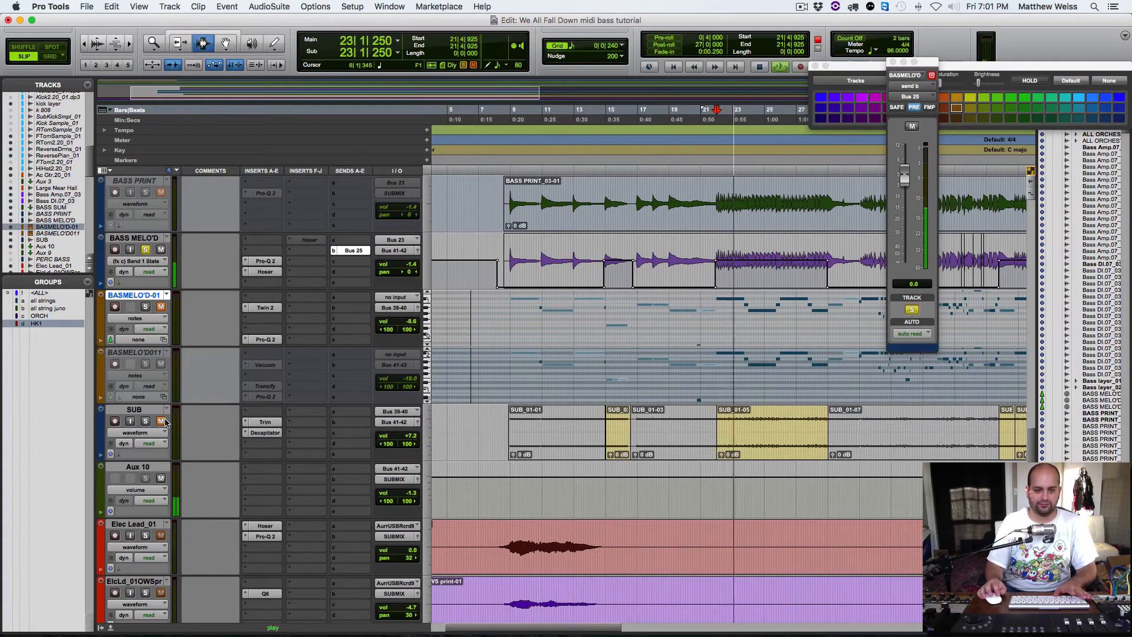
key(space)
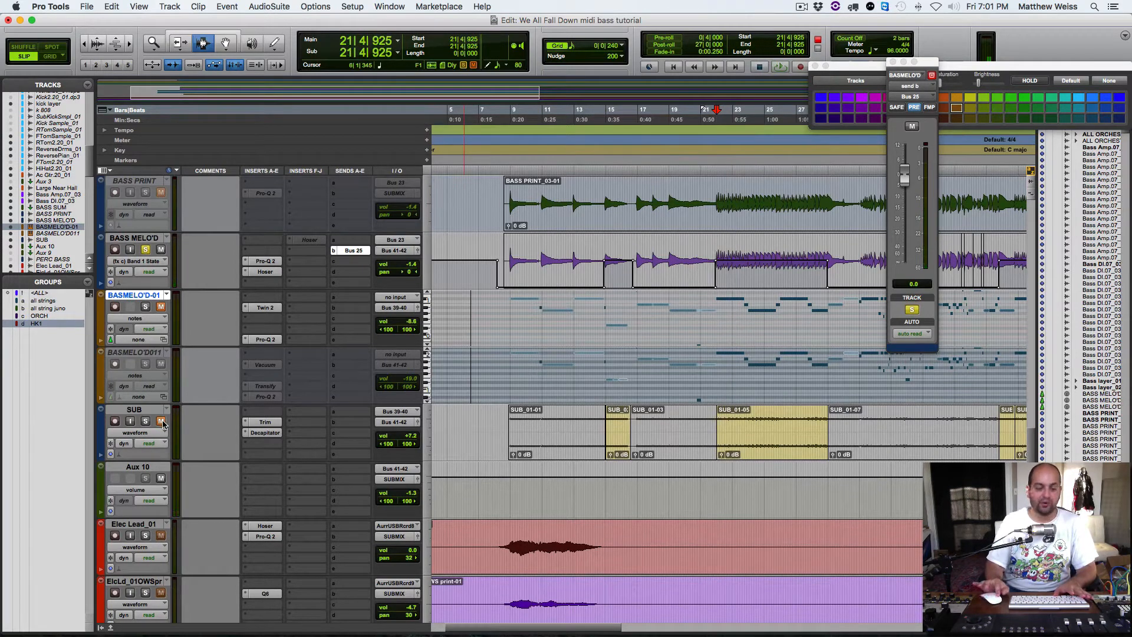
Step: Unmute and solo SUB alongside BASS MELO'D and audition the two bass layers together
click(161, 421)
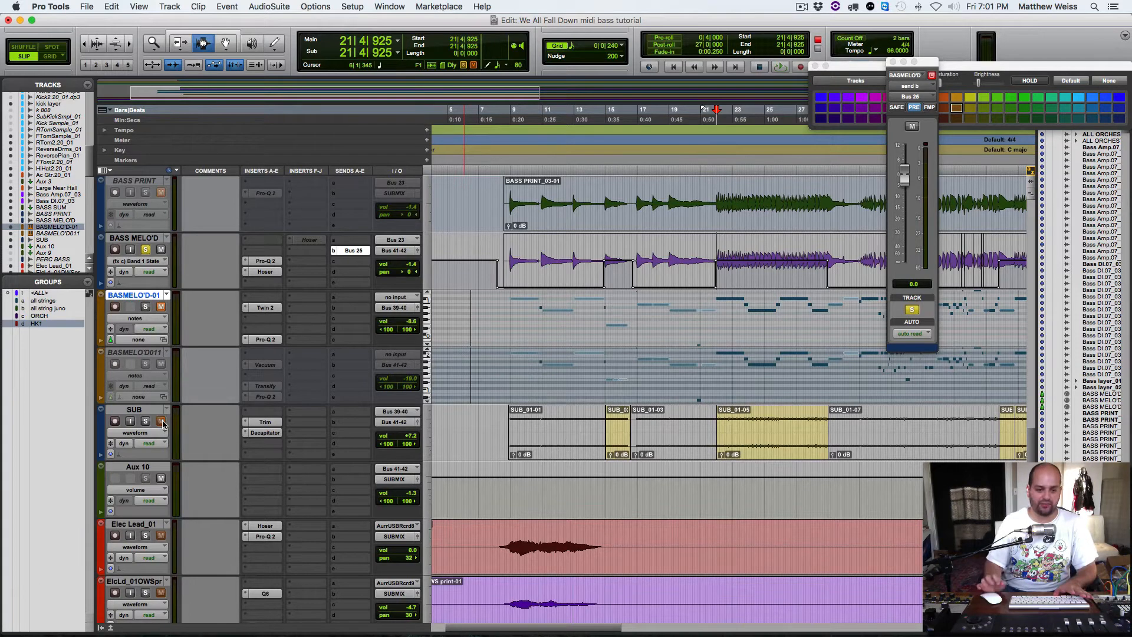
click(145, 421)
key(space)
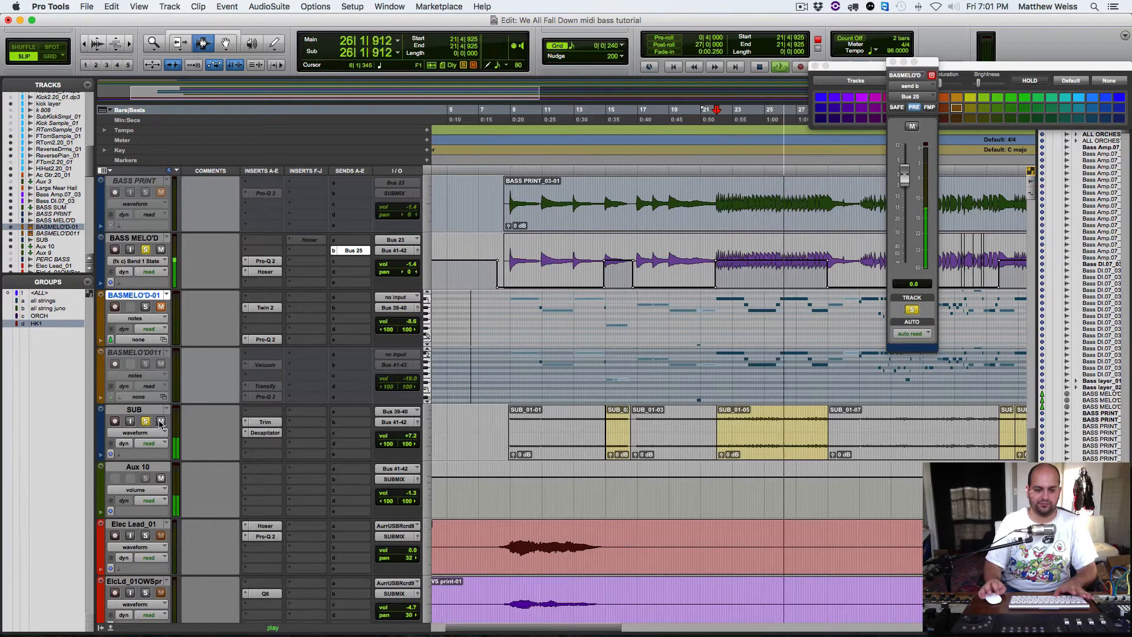
key(space)
Step: Unsolo SUB and BASS MELO'D and audition the full mix with both bass layers active
click(147, 422)
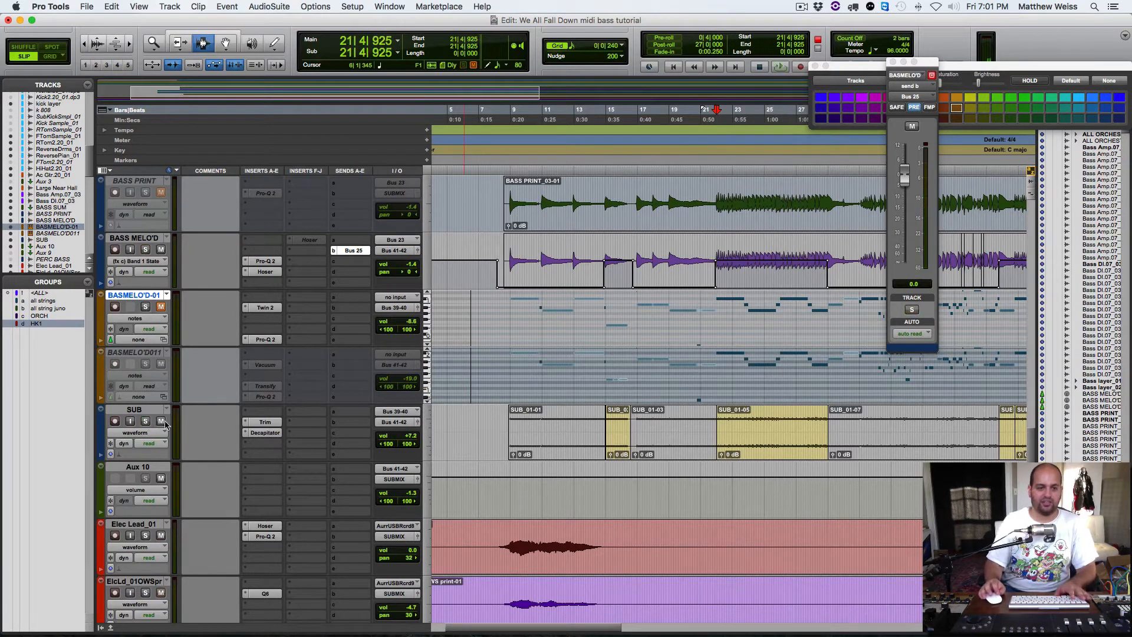
key(space)
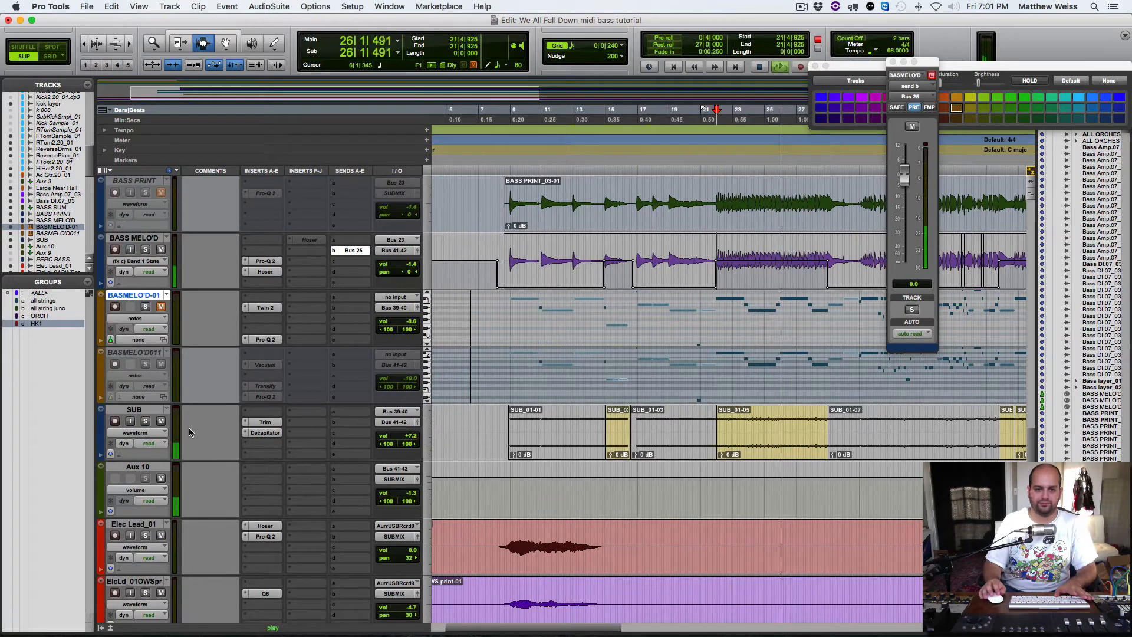
key(space)
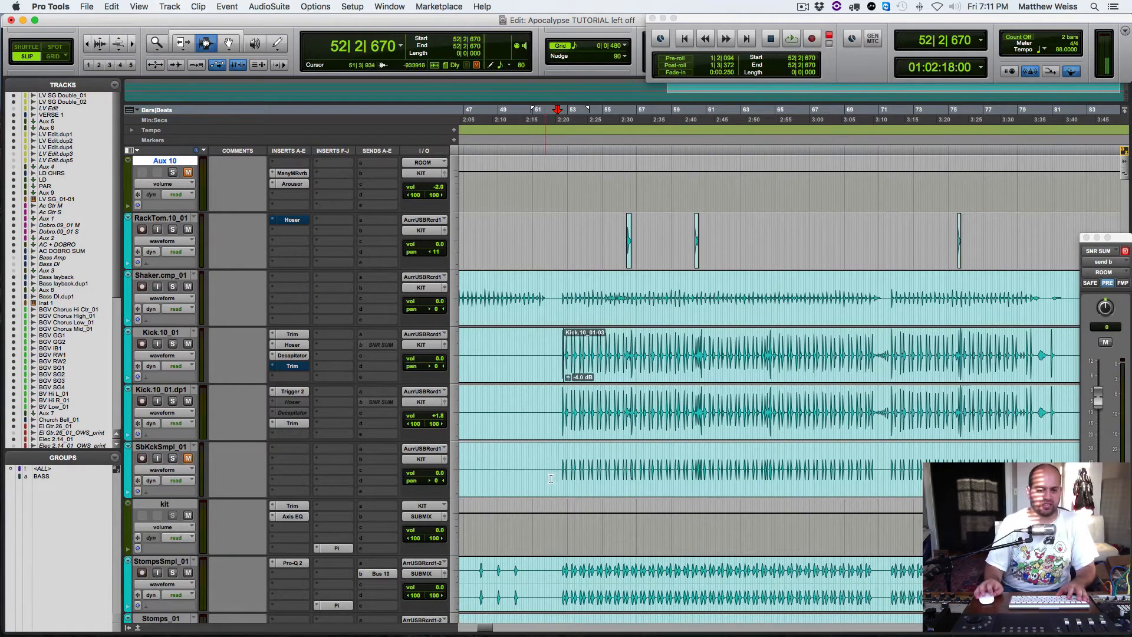
Step: In the Apocalypse TUTORIAL session, set the playback start just before the drums enter near bar 52 and audition with Aux 10 muted
scroll(552, 479, up, 2)
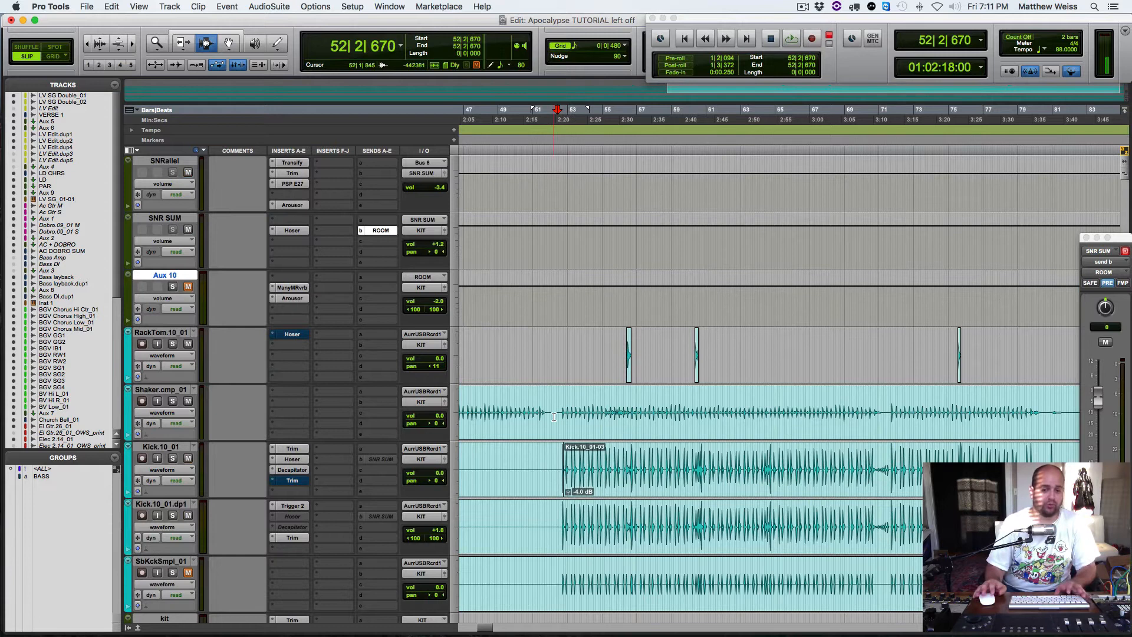
click(559, 416)
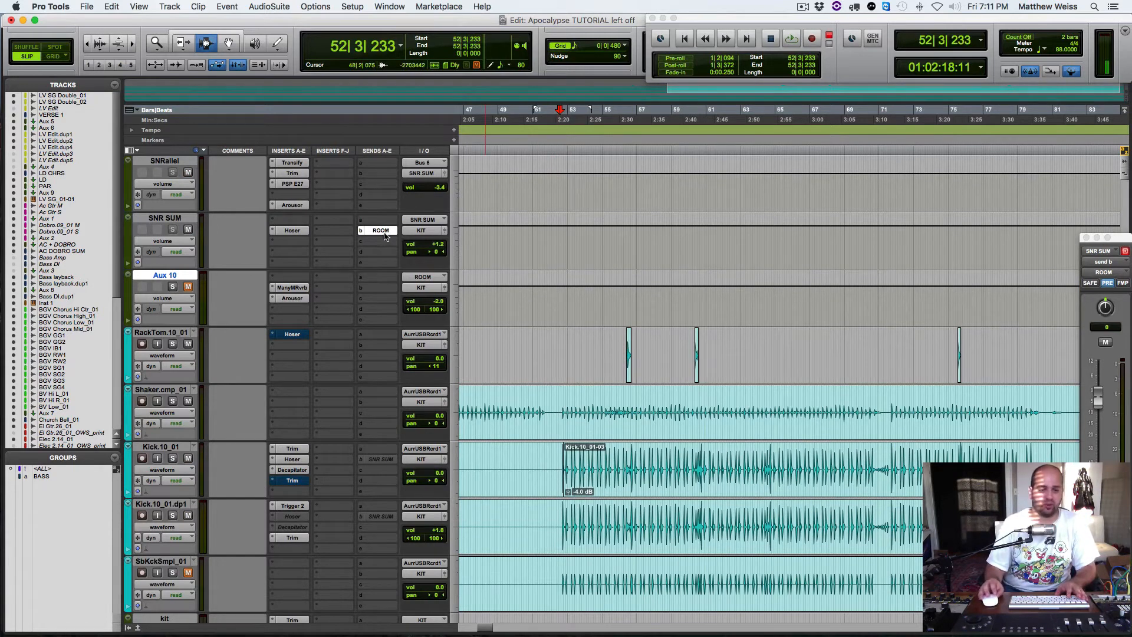
scroll(407, 294, up, 2)
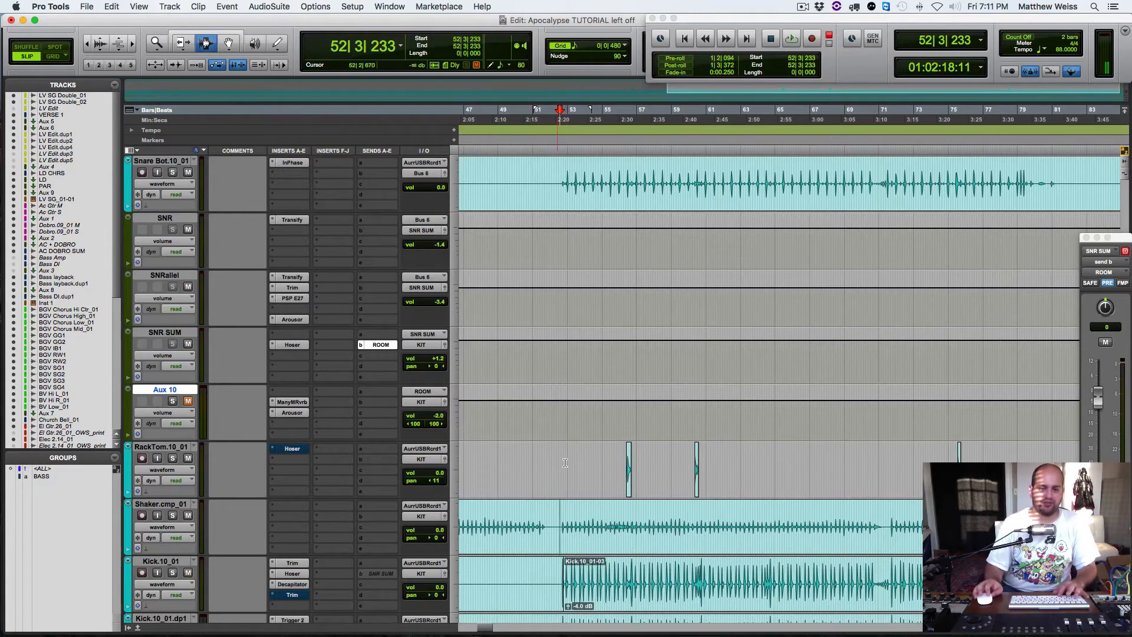
key(space)
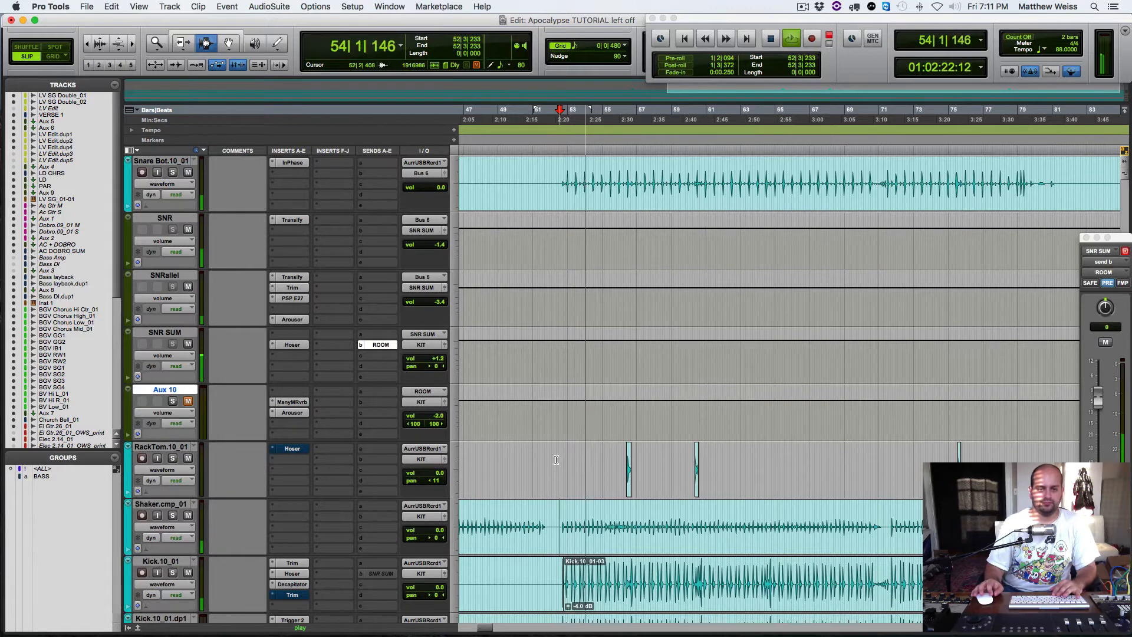
key(space)
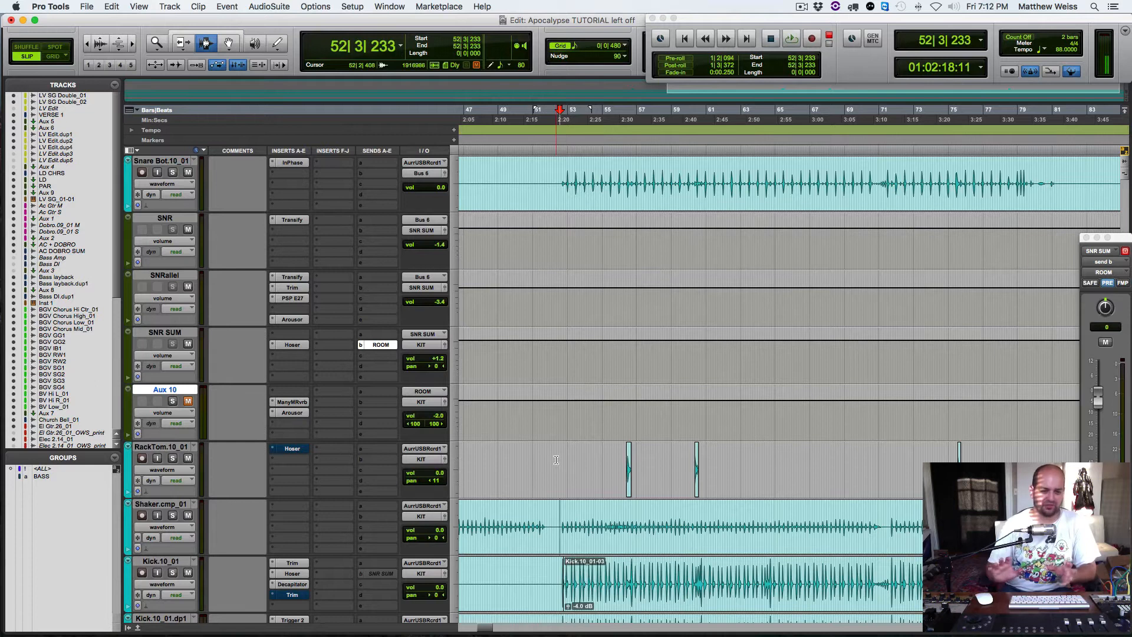
Step: Unmute the Aux 10 reverb return and audition the same drum passage with it active
click(187, 403)
key(space)
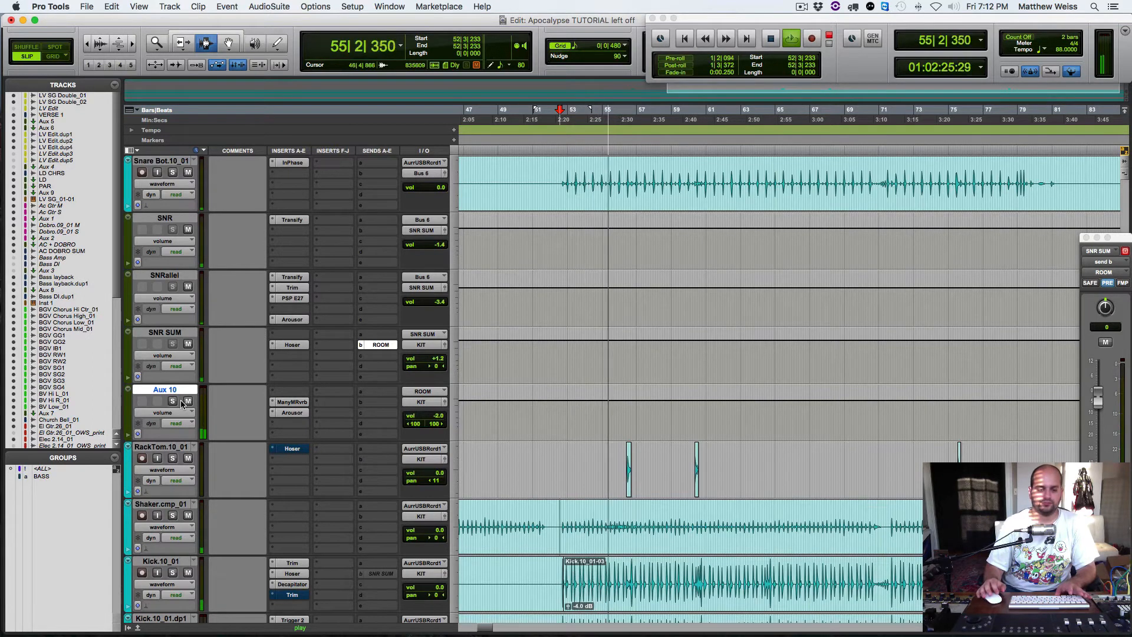
key(space)
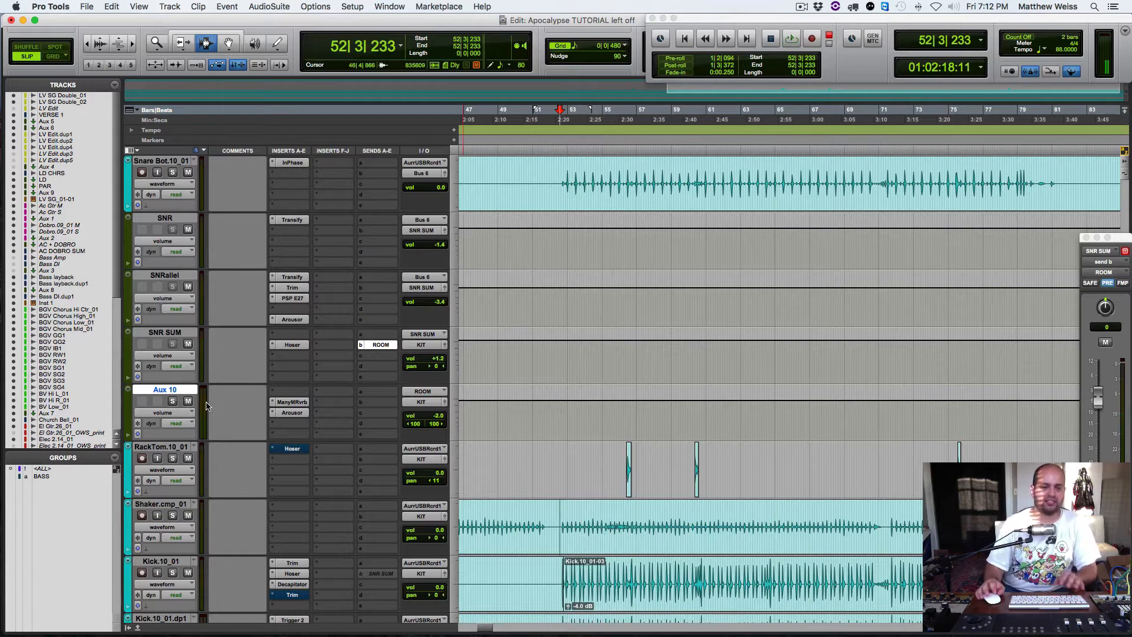
Step: Solo the OH.01 L.10_01 and OH.01 R.10_01 overhead tracks
scroll(238, 352, up, 4)
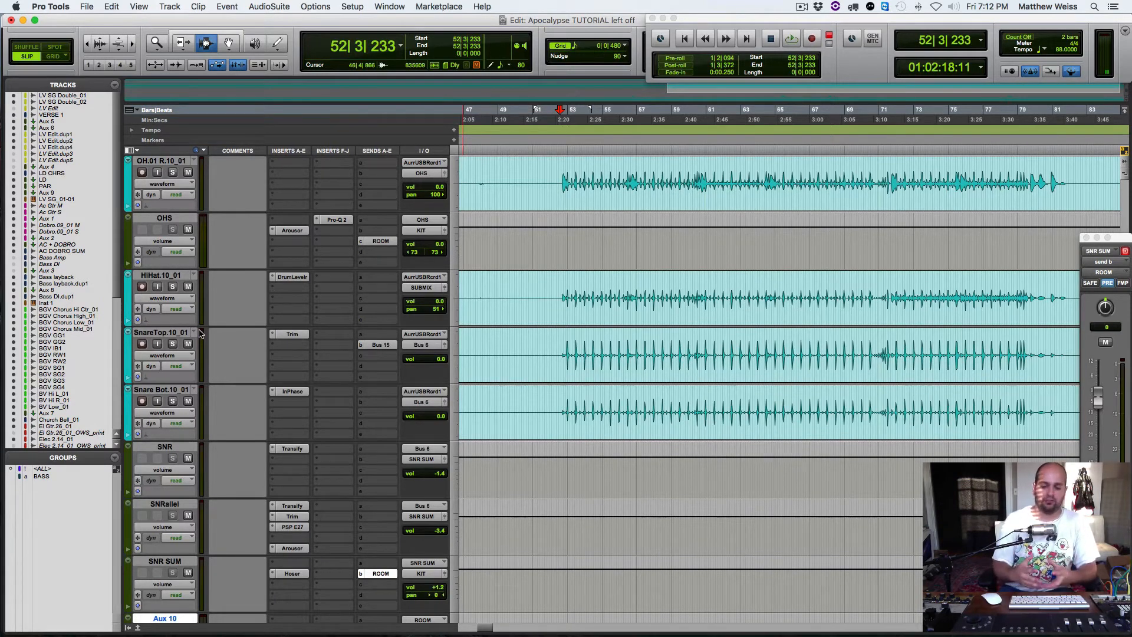
scroll(231, 296, up, 4)
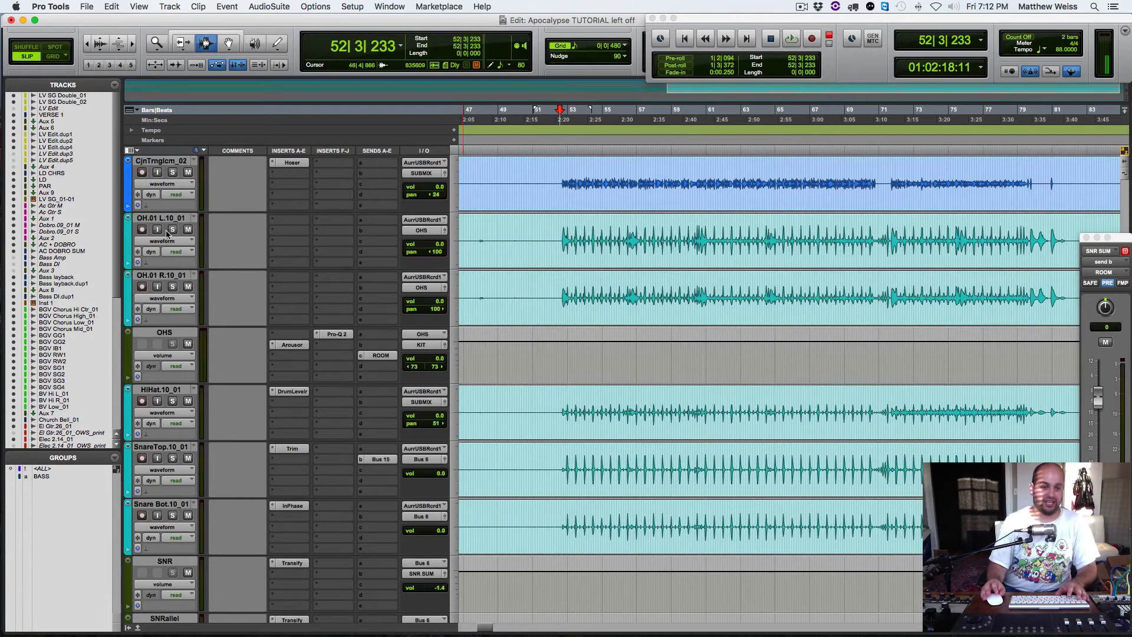
click(172, 229)
scroll(316, 348, down, 5)
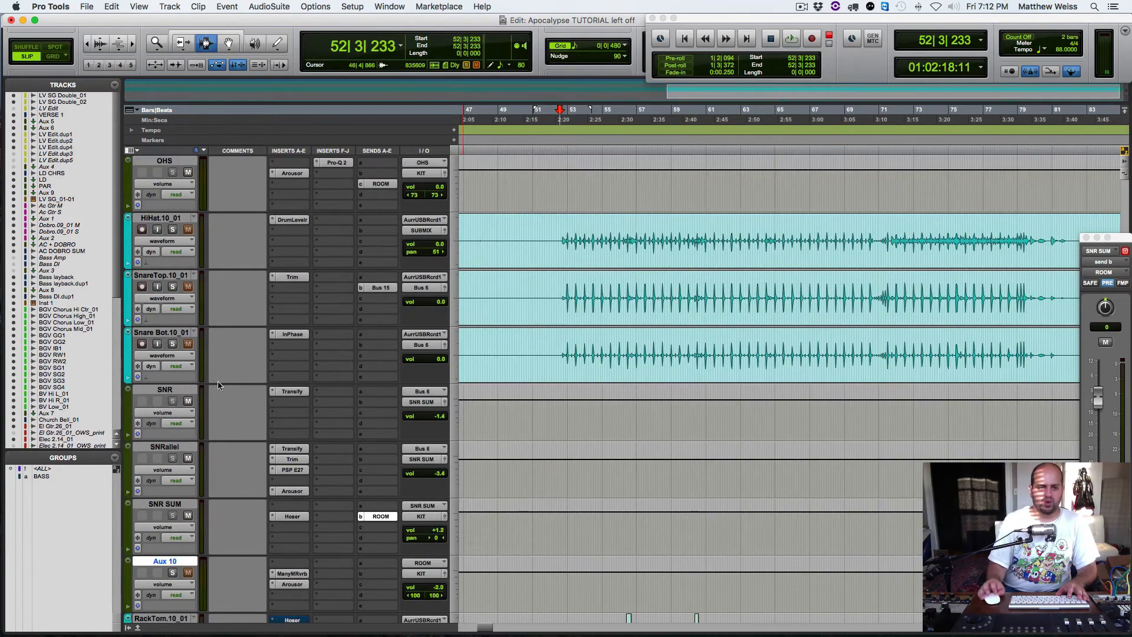
scroll(186, 382, down, 2)
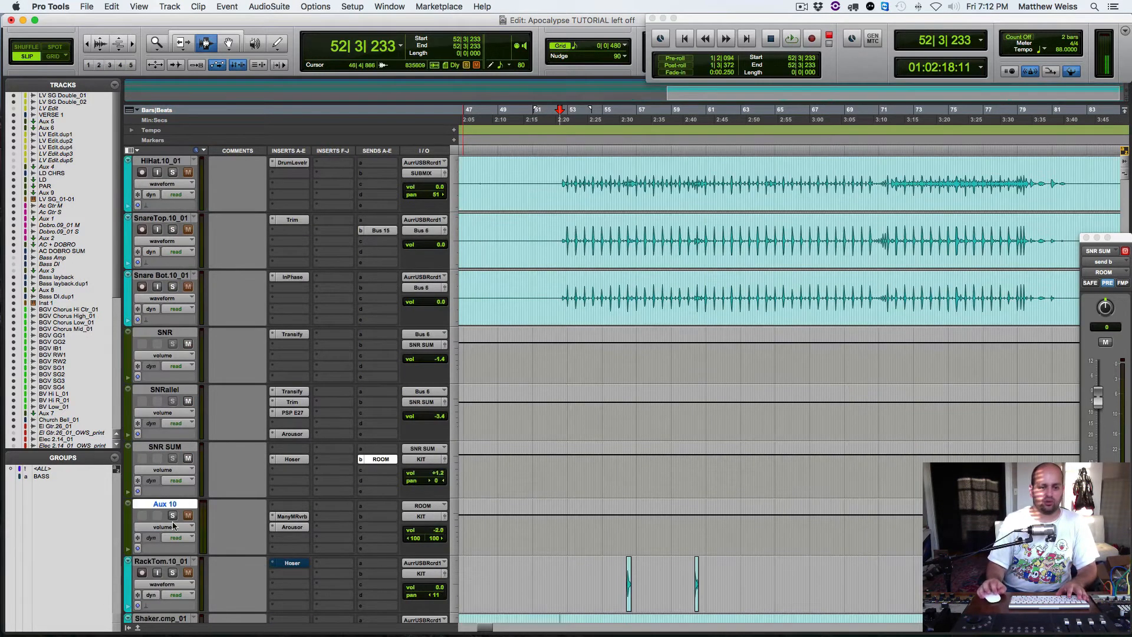
Step: Inspect the OHS track's send to the ROOM bus and close its send window
scroll(224, 330, up, 5)
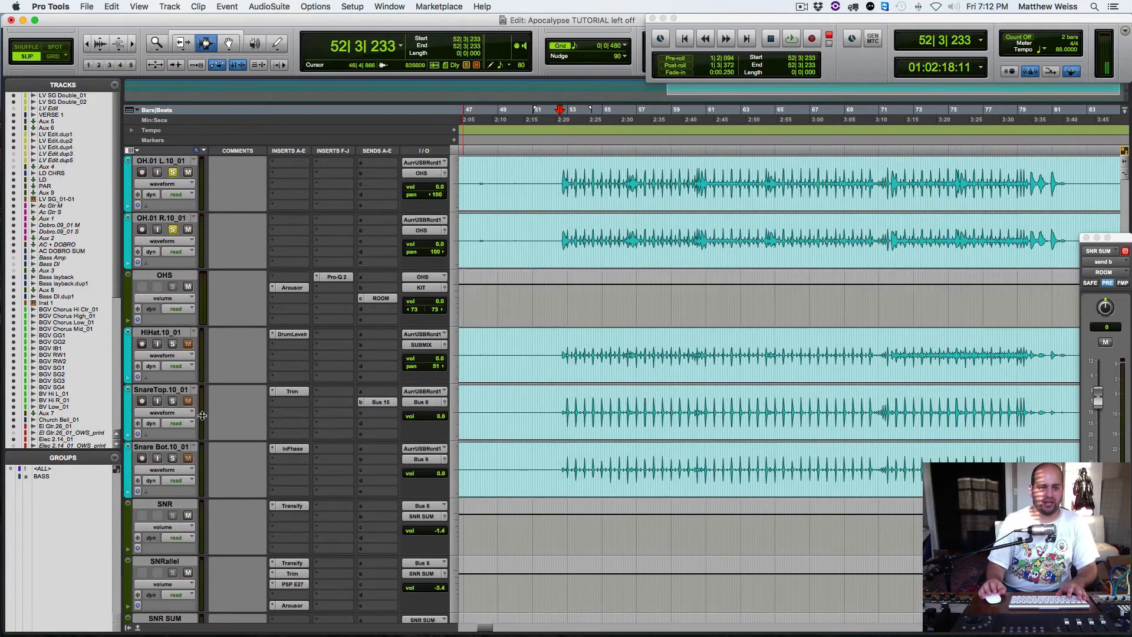
click(381, 299)
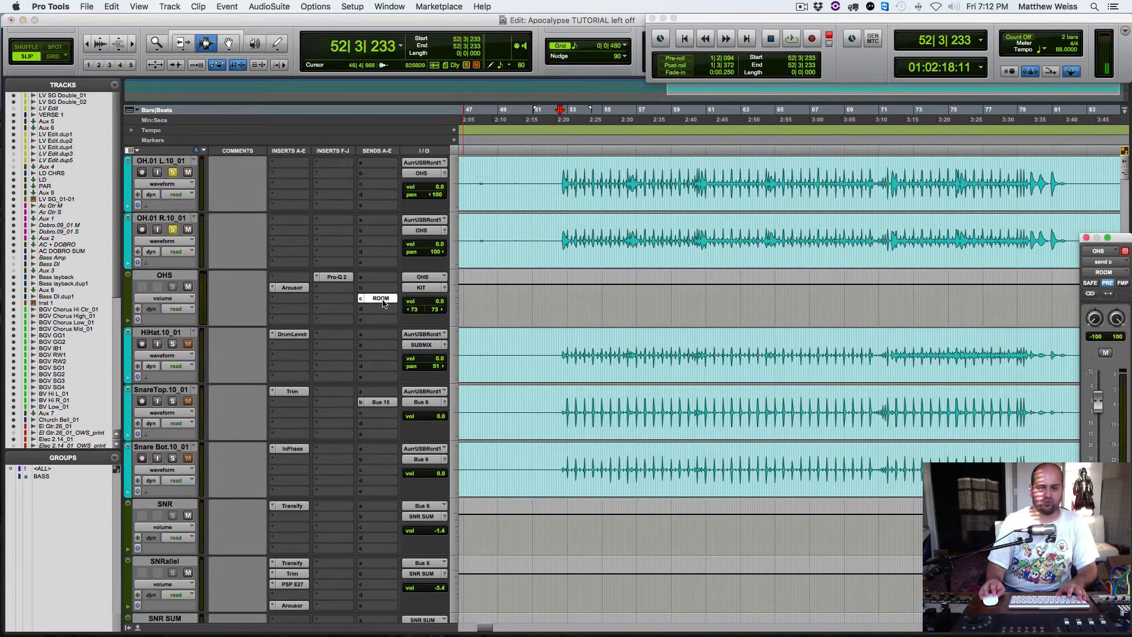
click(1087, 238)
Step: Rename the Aux 10 track as ROOM
scroll(329, 427, down, 6)
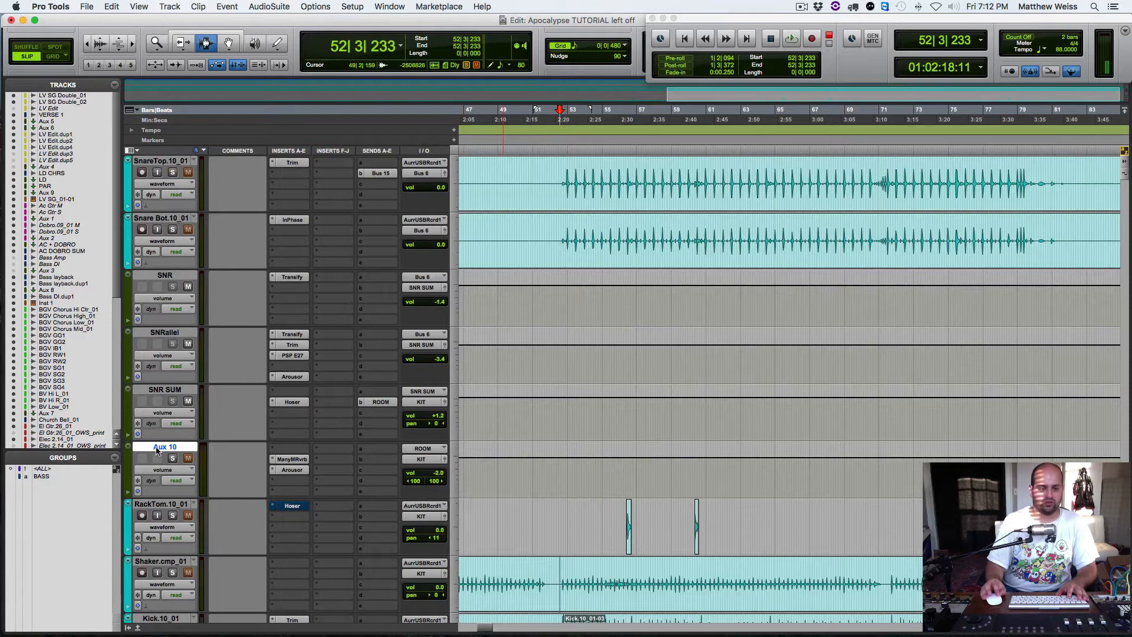
double_click(156, 448)
text(ROOM)
key(Return)
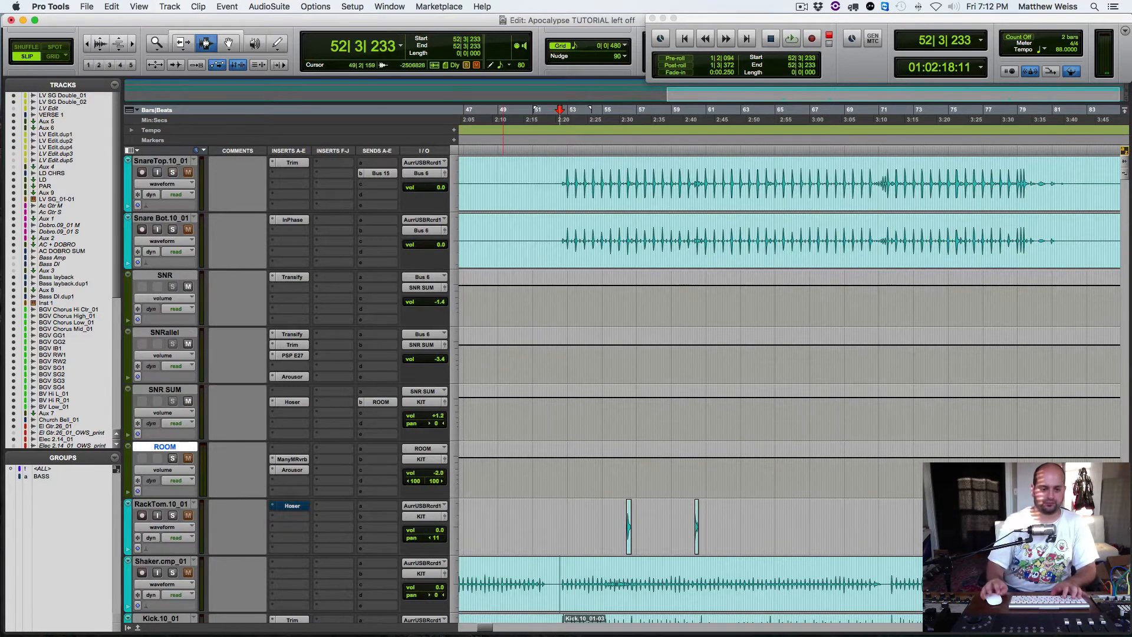
Step: Open the Manny Marroquin Reverb on ROOM, bypass Arousor and start playback, keeping the plug-in window clear of the track controls
click(292, 459)
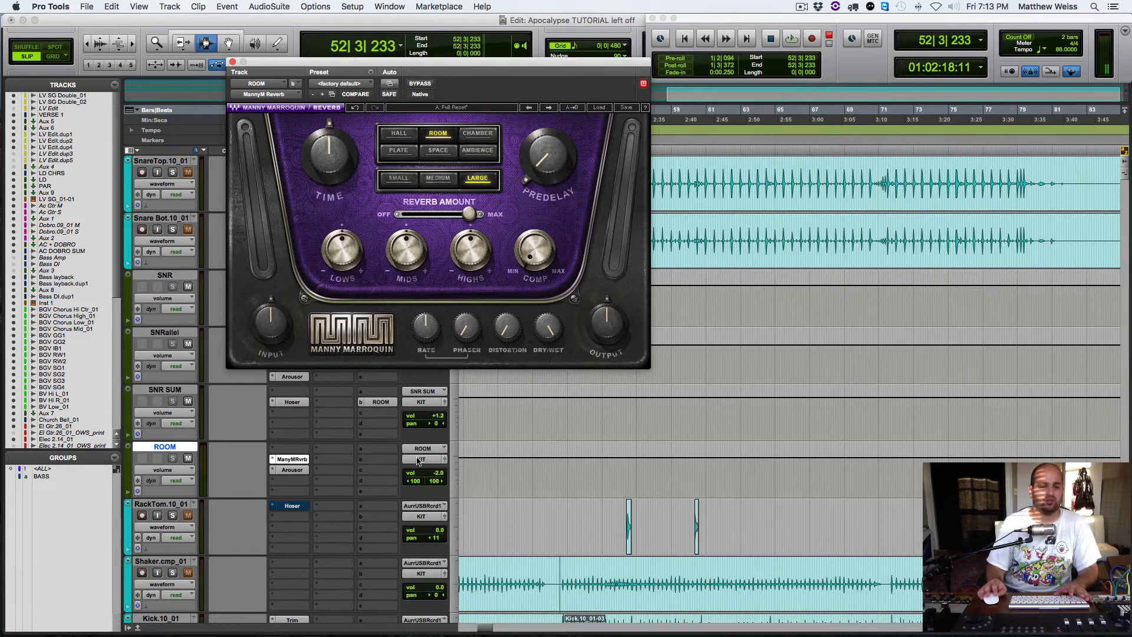
super+click(292, 470)
key(space)
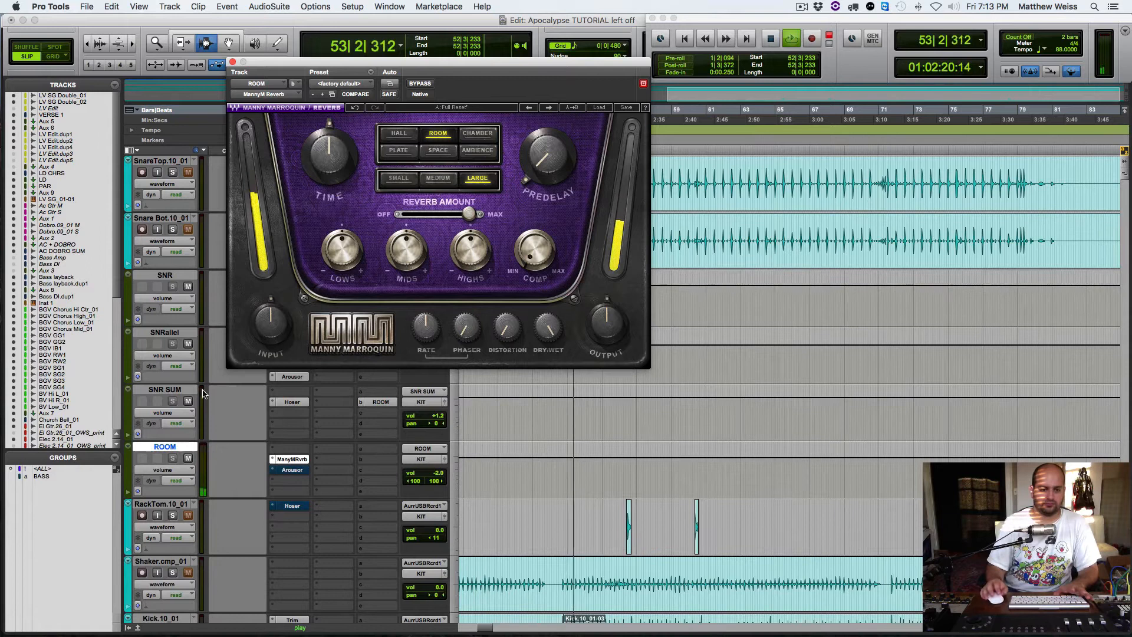
drag(290, 66, 670, 82)
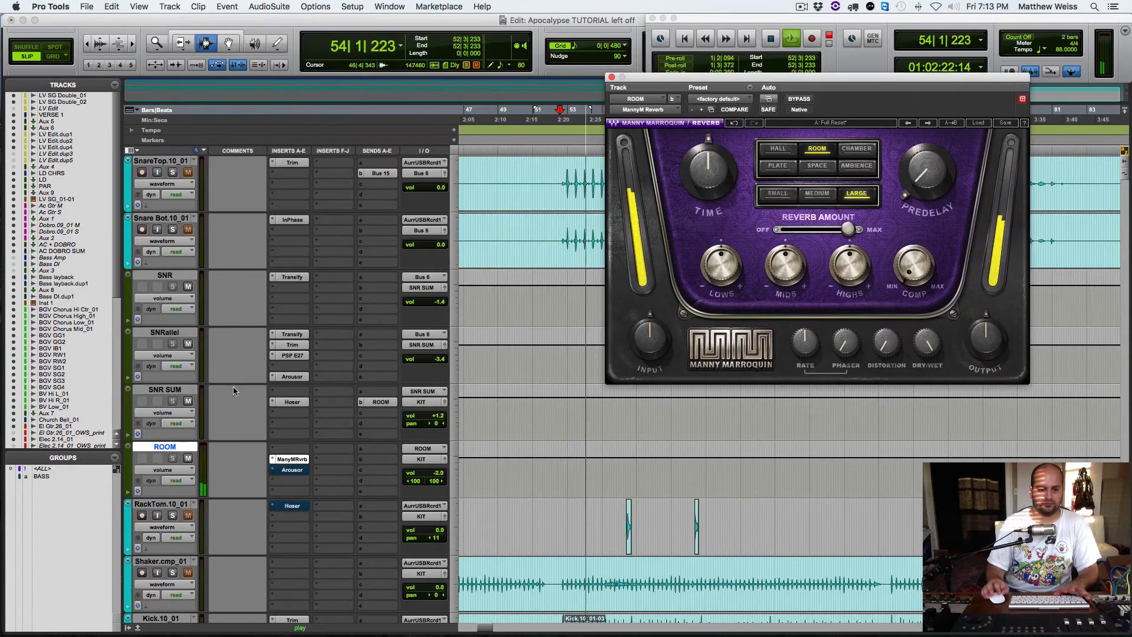
Step: Solo the top and bottom snare tracks, mute OHS and SNR SUM, and audition only the room reverb return
click(172, 229)
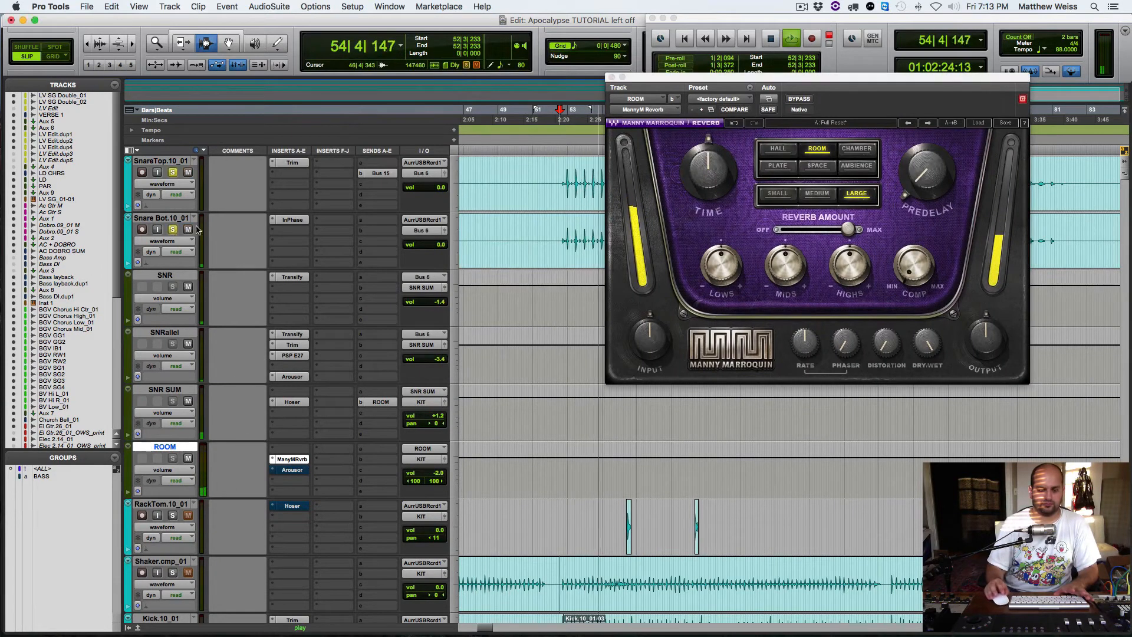
scroll(193, 377, up, 5)
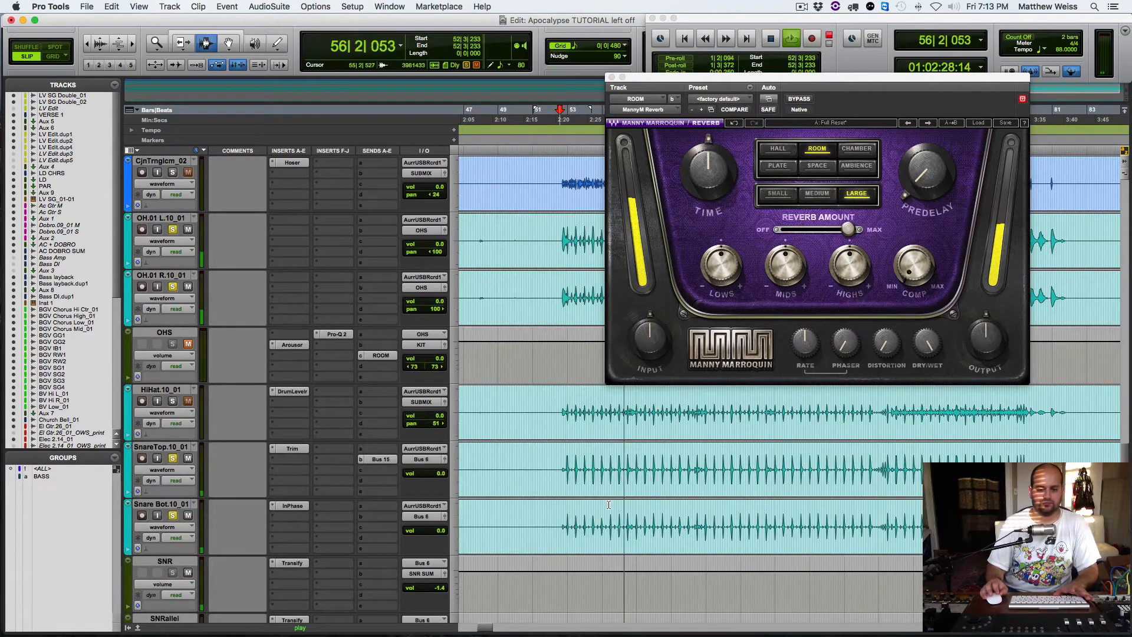
scroll(609, 505, down, 3)
scroll(547, 549, down, 1)
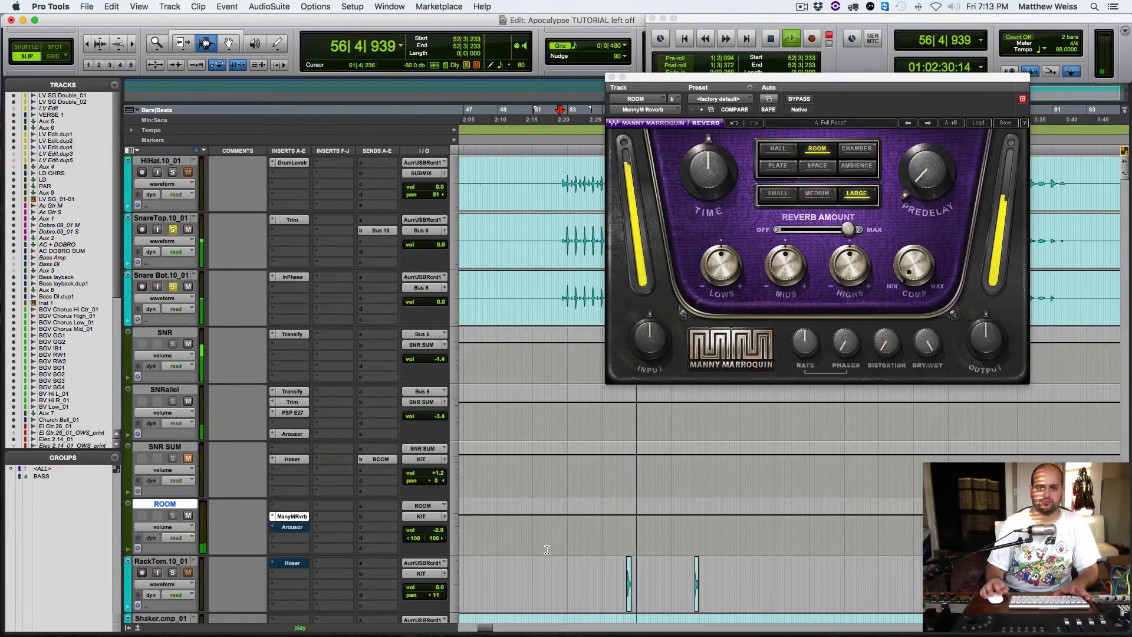
key(space)
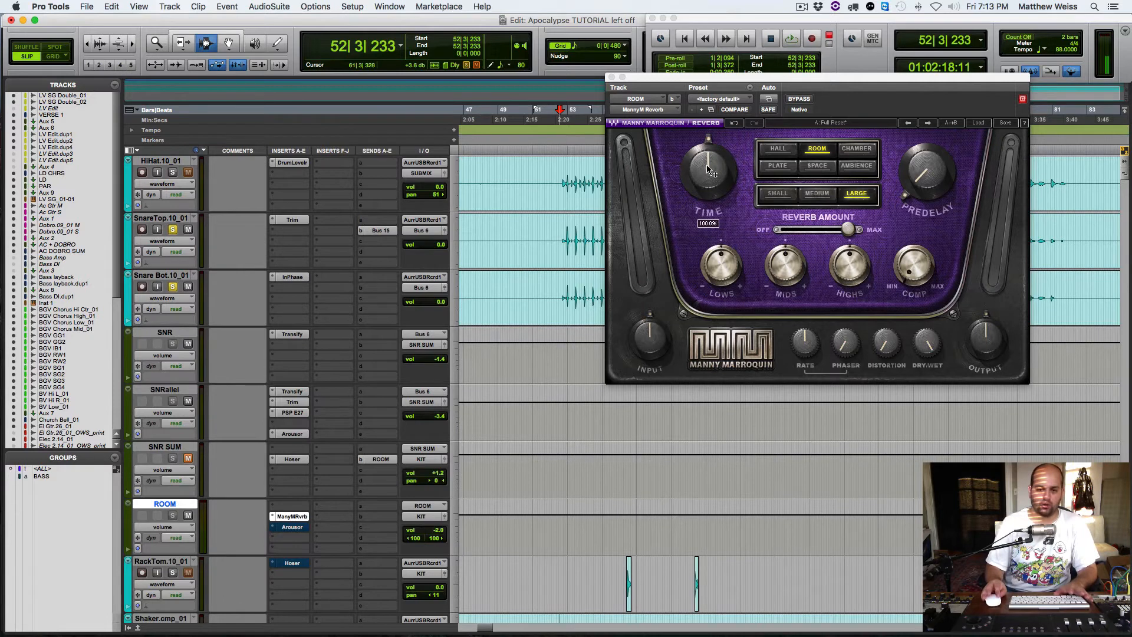
Step: Reduce the reverb's Time to about 91.5% and audition the shorter room sound
drag(710, 171, 710, 175)
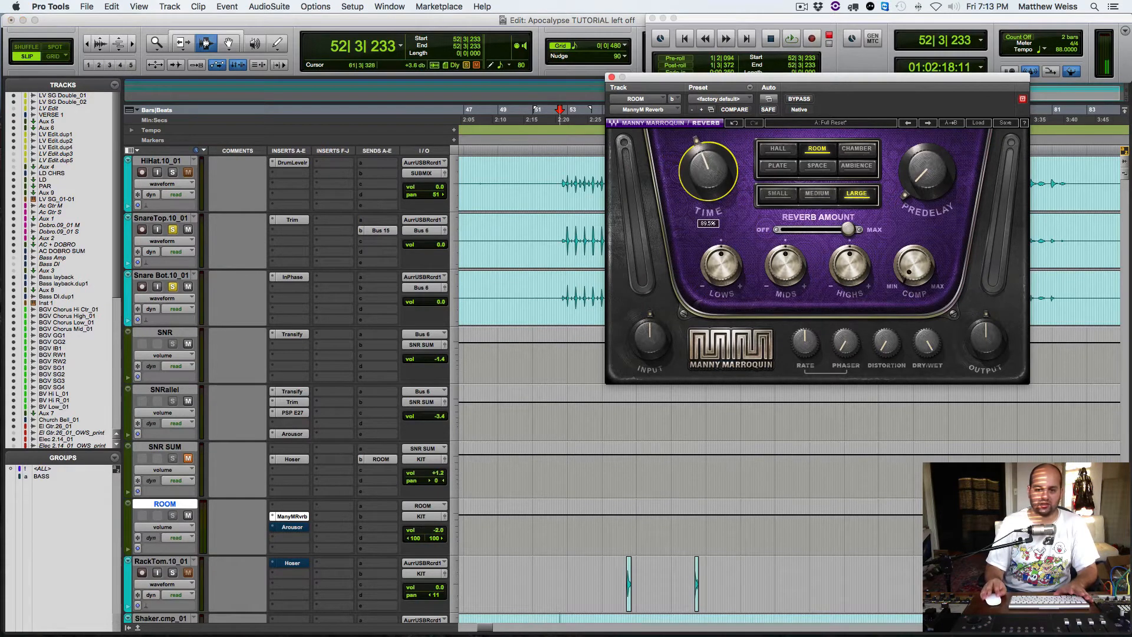
key(space)
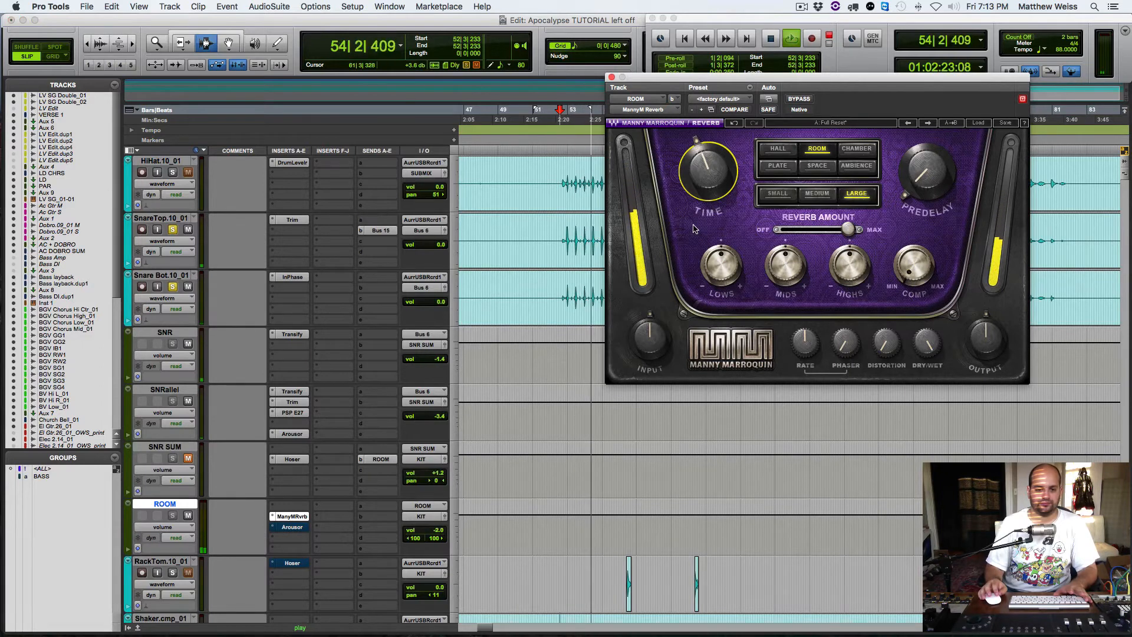
key(space)
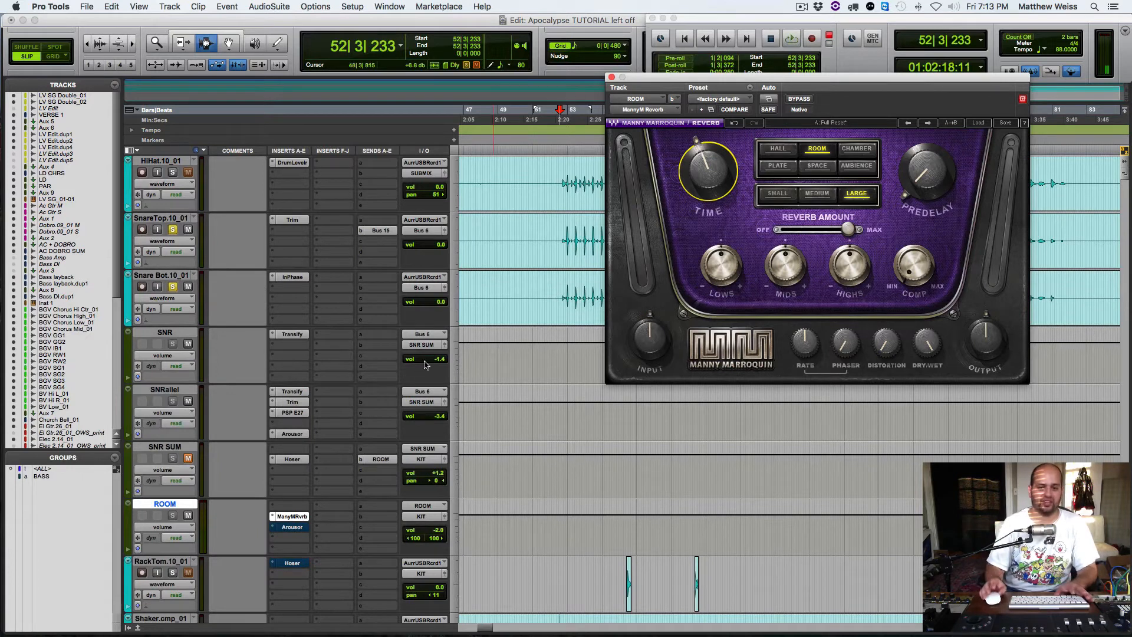
Step: Open Arousor on ROOM and take it out of bypass during playback to compare the compressed room sound
click(291, 527)
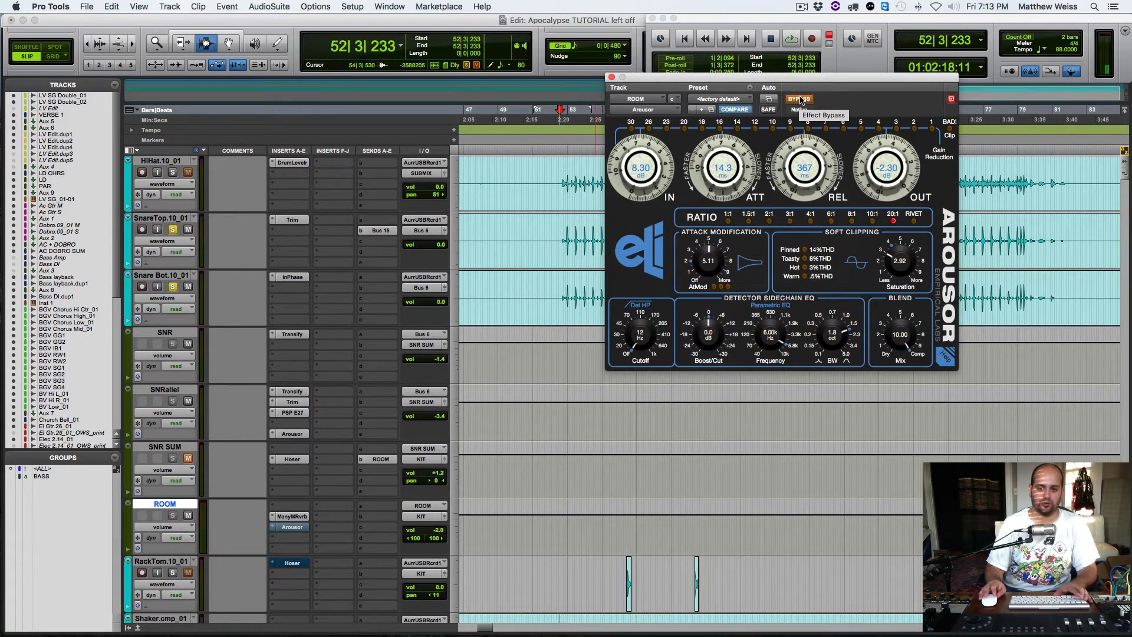
key(space)
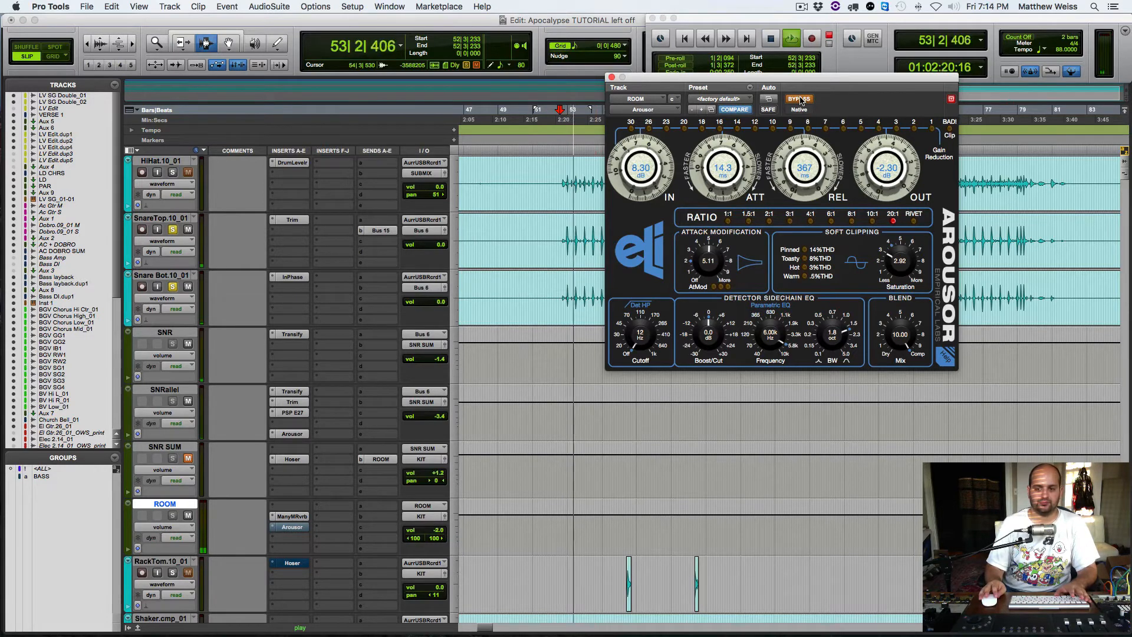
click(801, 99)
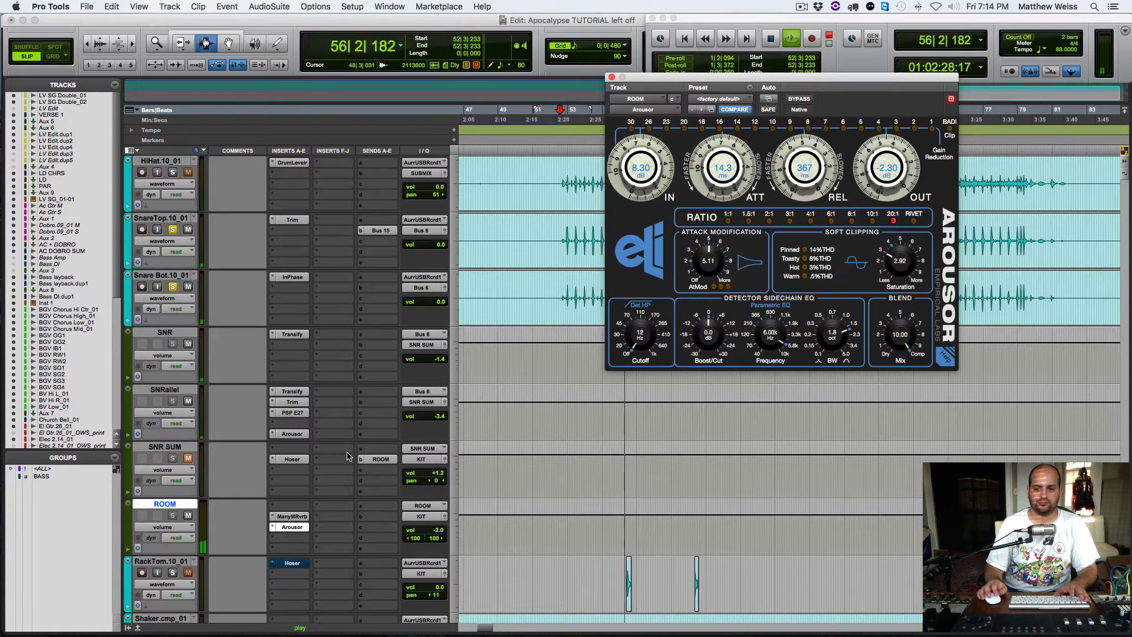
Step: Insert the stereo Hoser EQ on ROOM in the slot after Arousor and audition the room sound through it
key(space)
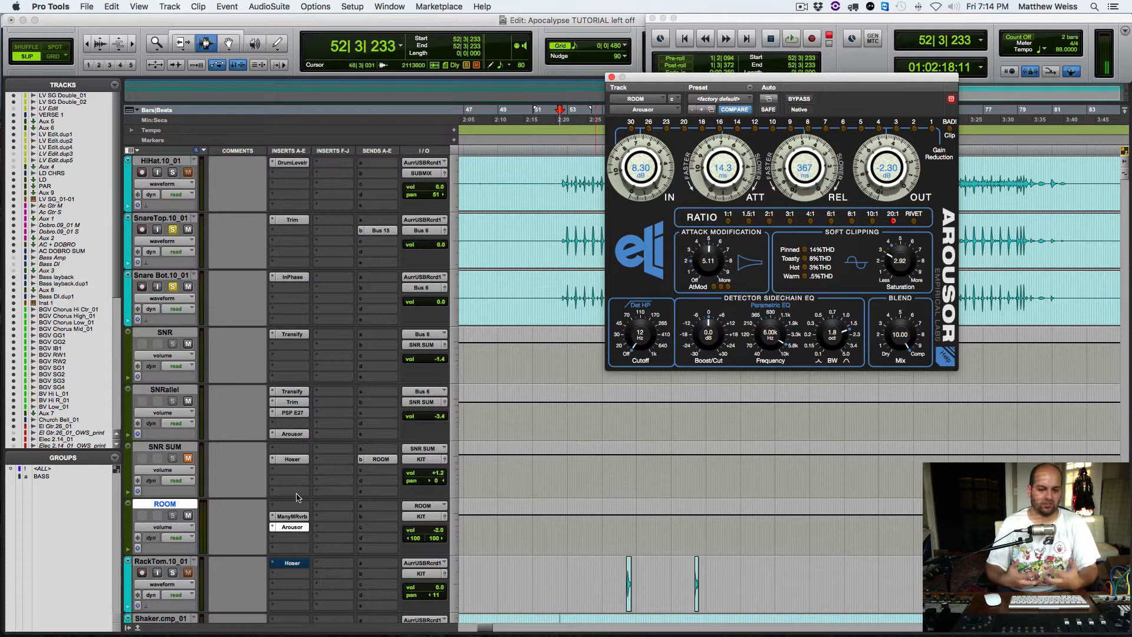
click(272, 539)
mouse_move(324, 561)
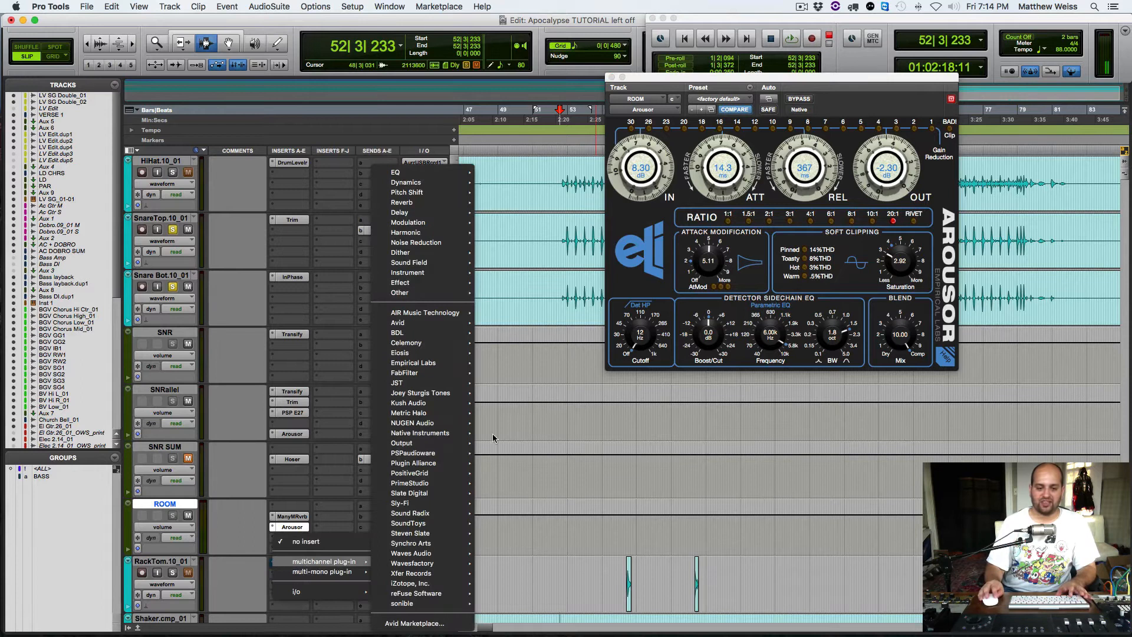
mouse_move(403, 172)
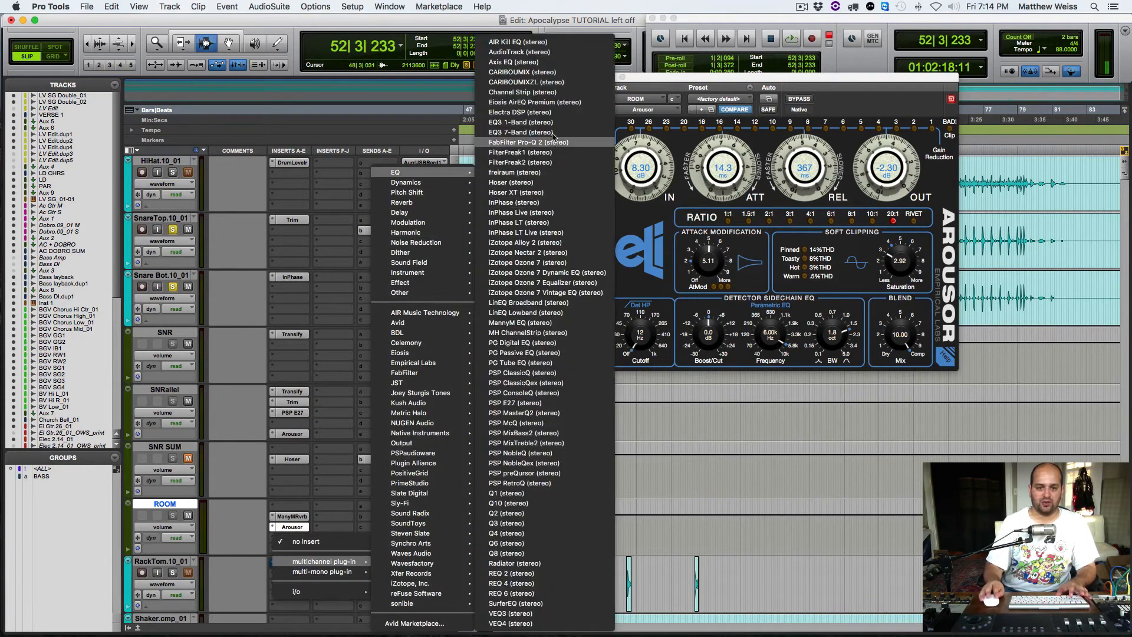
click(501, 182)
key(space)
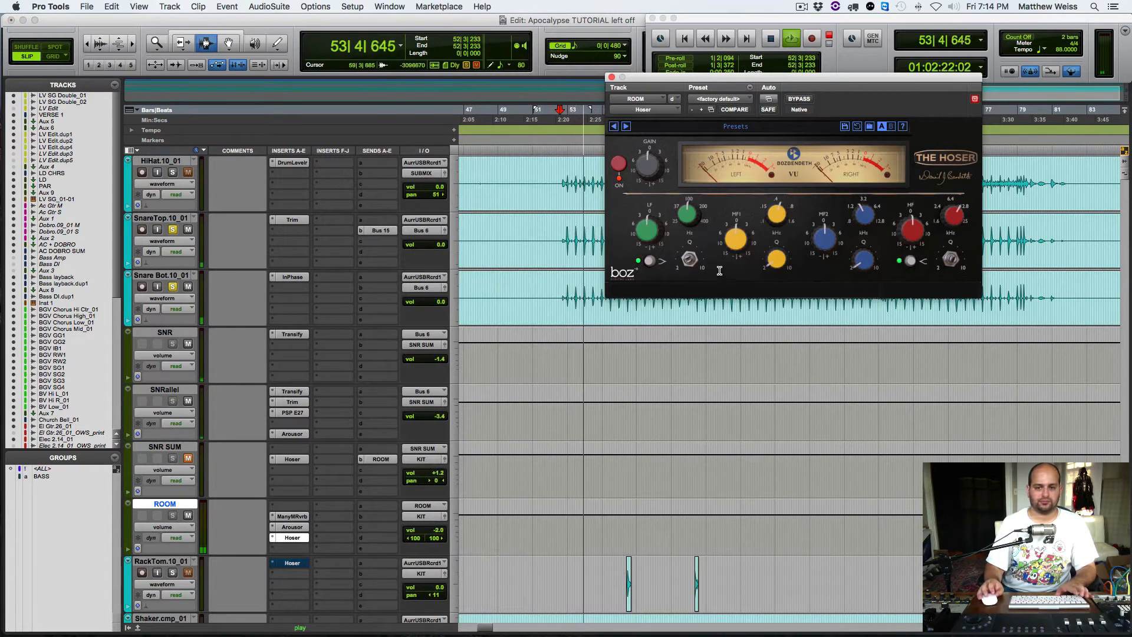
key(space)
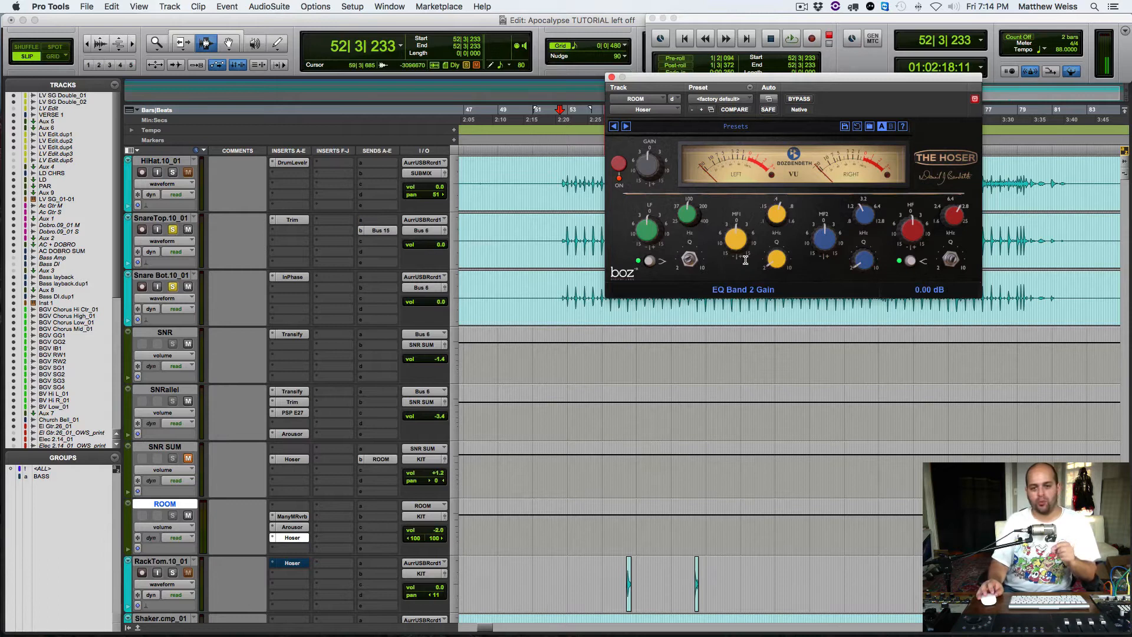
Step: Cut the Hoser's second band by about 4.2 dB and boost its upper-mid and high bands during playback
key(space)
drag(738, 239, 744, 214)
drag(726, 262, 729, 287)
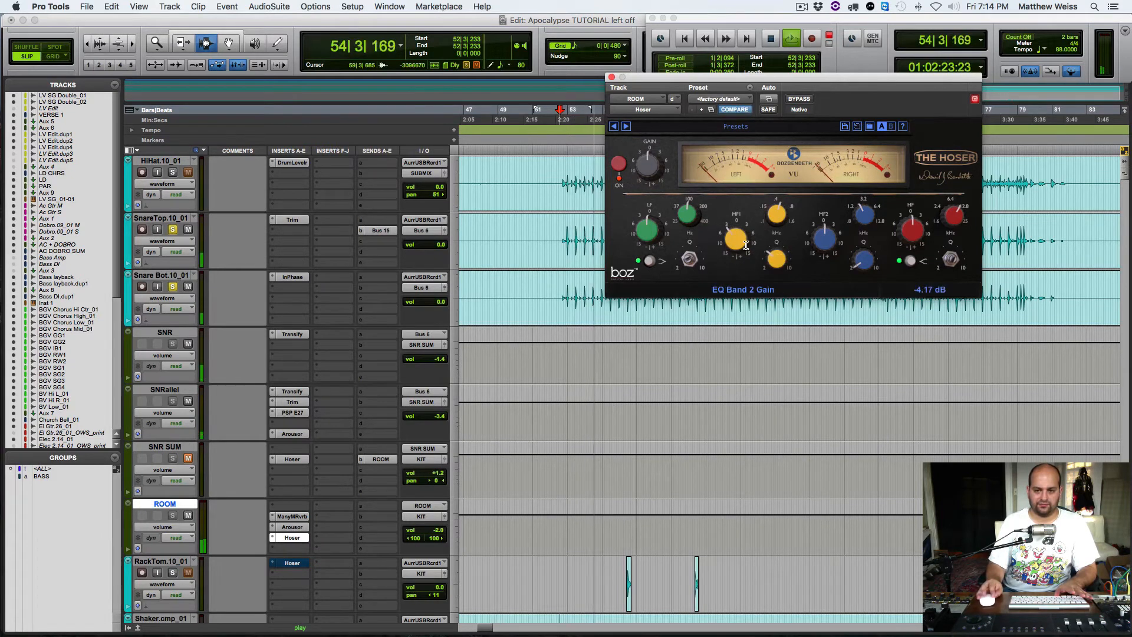
mouse_move(864, 227)
mouse_down()
mouse_move(861, 235)
mouse_move(858, 220)
mouse_up()
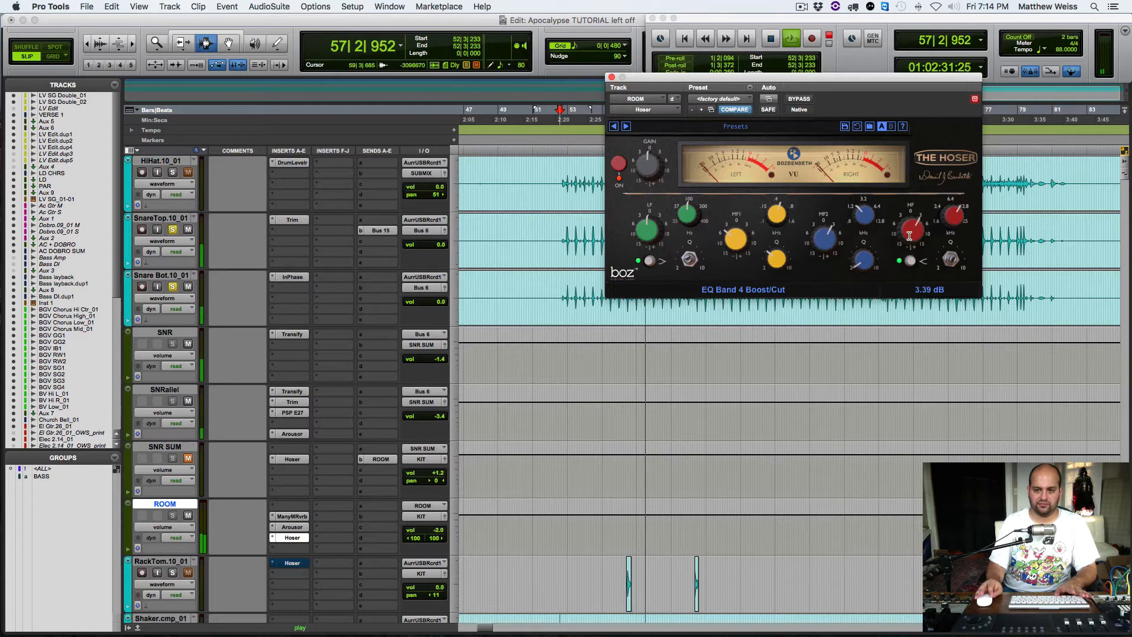
Step: Switch the Hoser's low band from shelf to bell, boost it and adjust its frequency, and close the plug-in
click(647, 263)
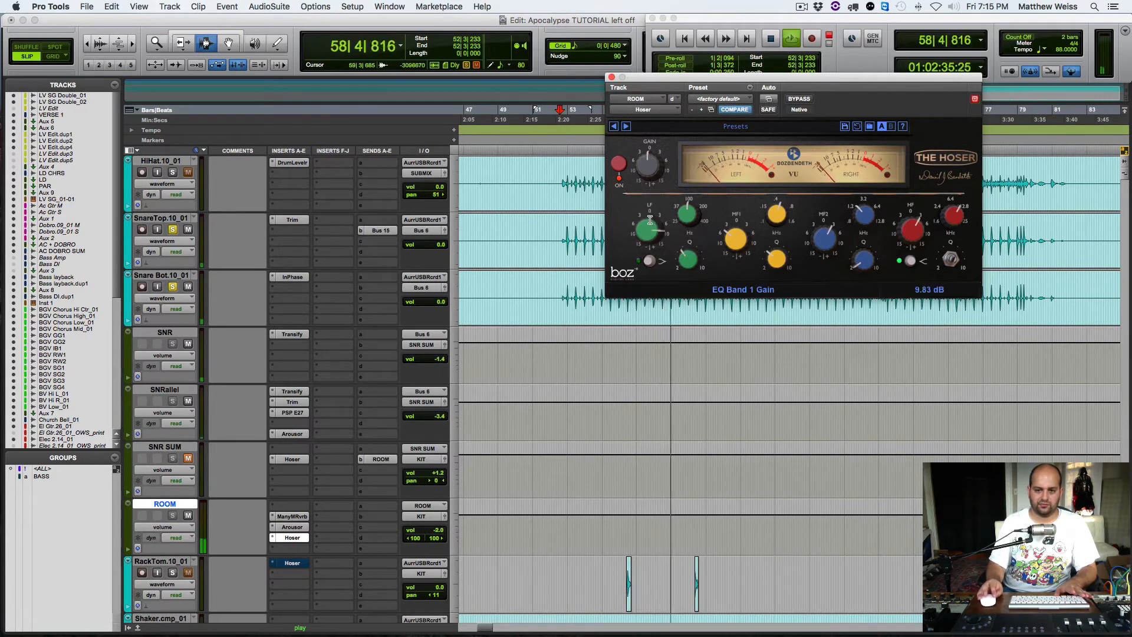
mouse_move(686, 208)
mouse_down()
mouse_move(686, 233)
mouse_move(687, 216)
mouse_up()
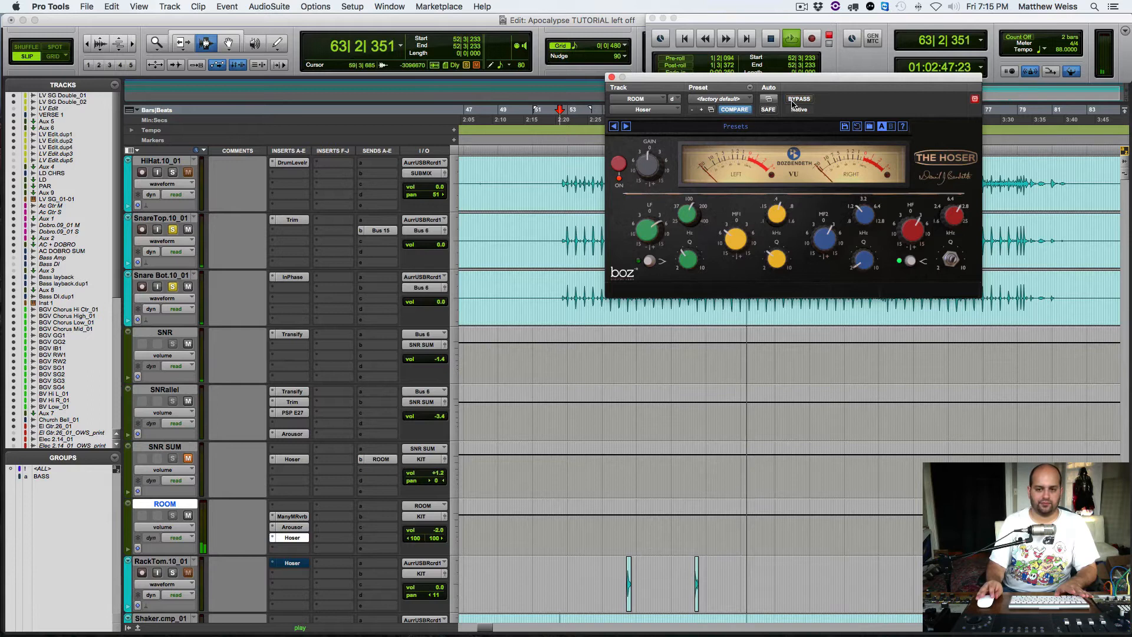
click(273, 538)
key(space)
Step: Insert a stereo FabFilter Pro-Q 2 after the Hoser on ROOM and turn on its pre-EQ analyzer during playback
click(273, 549)
mouse_move(324, 572)
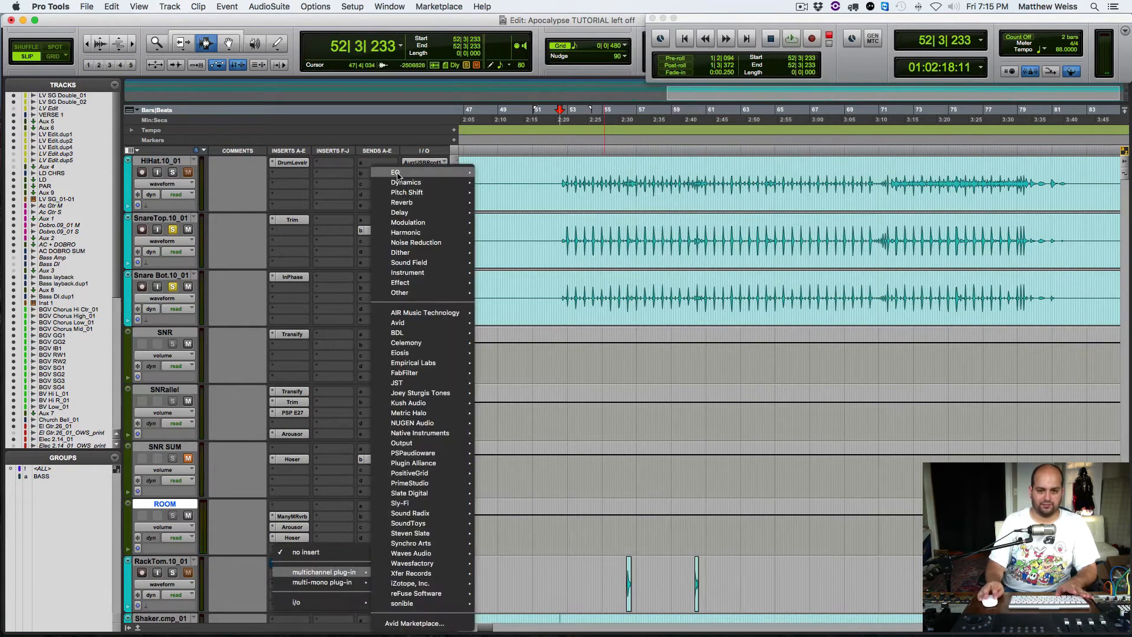
mouse_move(412, 172)
click(515, 142)
key(space)
click(886, 399)
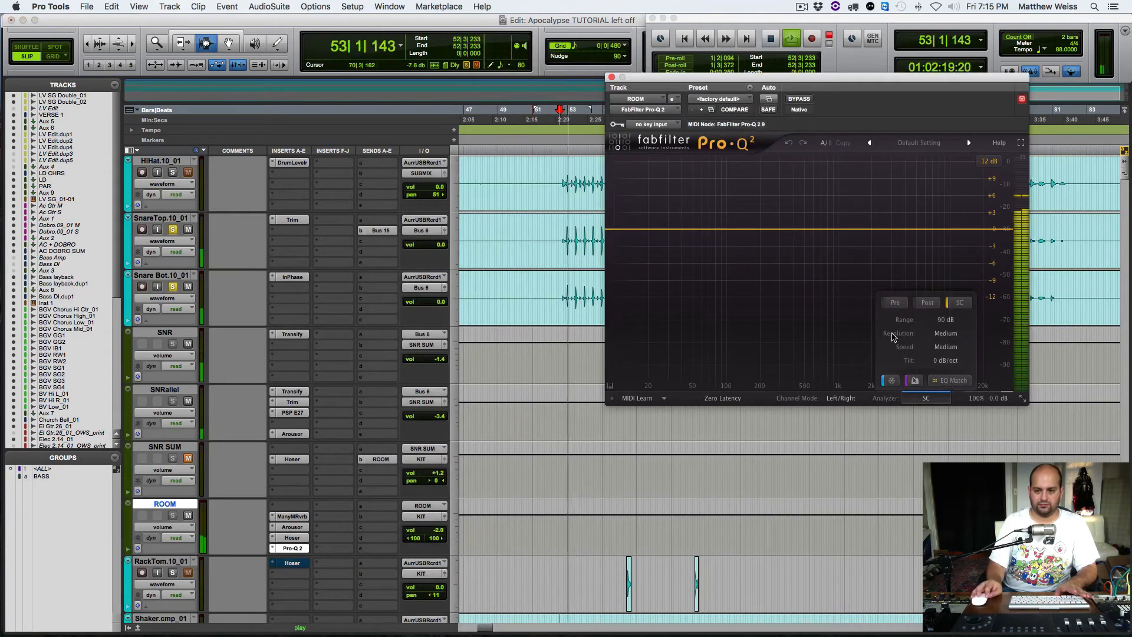
click(898, 301)
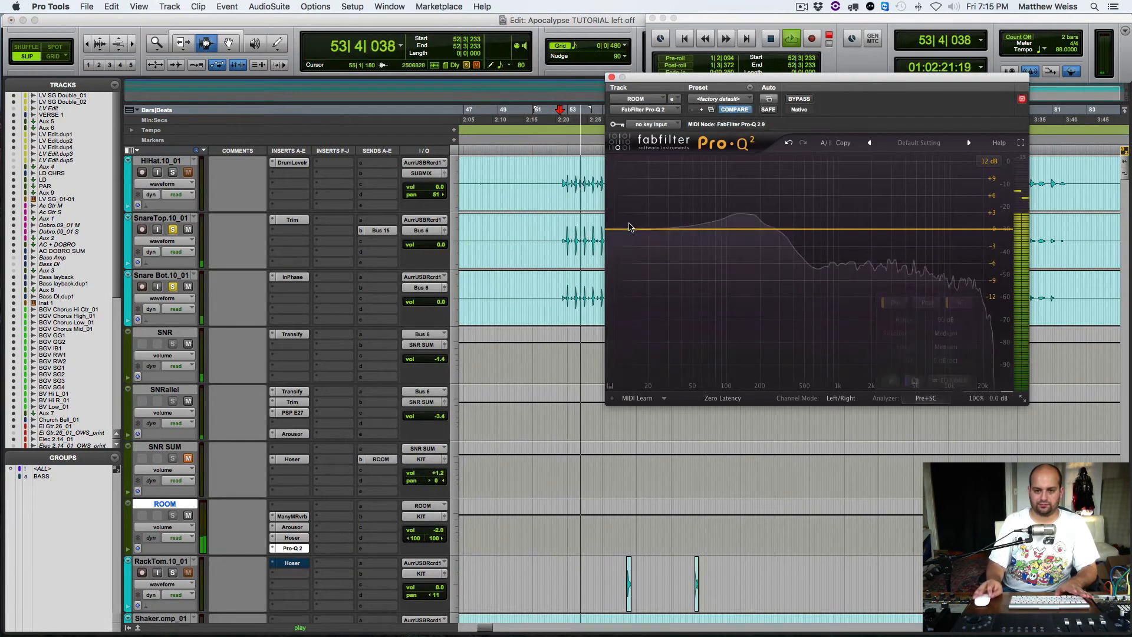
Step: Add a low cut at about 80 Hz in Pro-Q 2, set processing to Natural Phase, and close the plug-in
drag(615, 229, 715, 229)
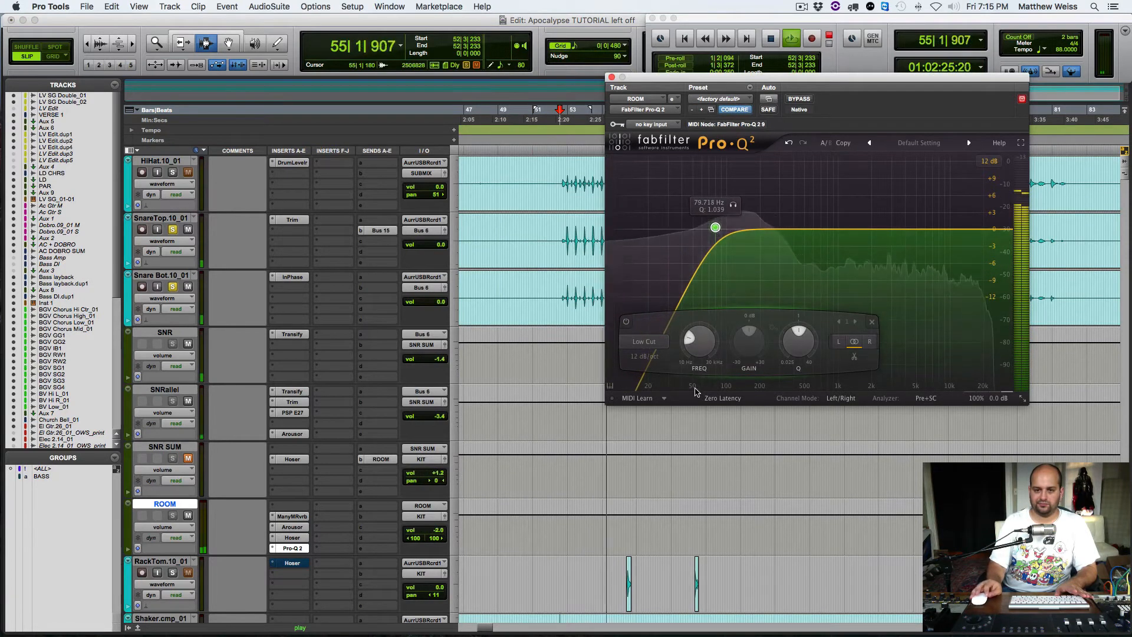
click(723, 398)
click(712, 425)
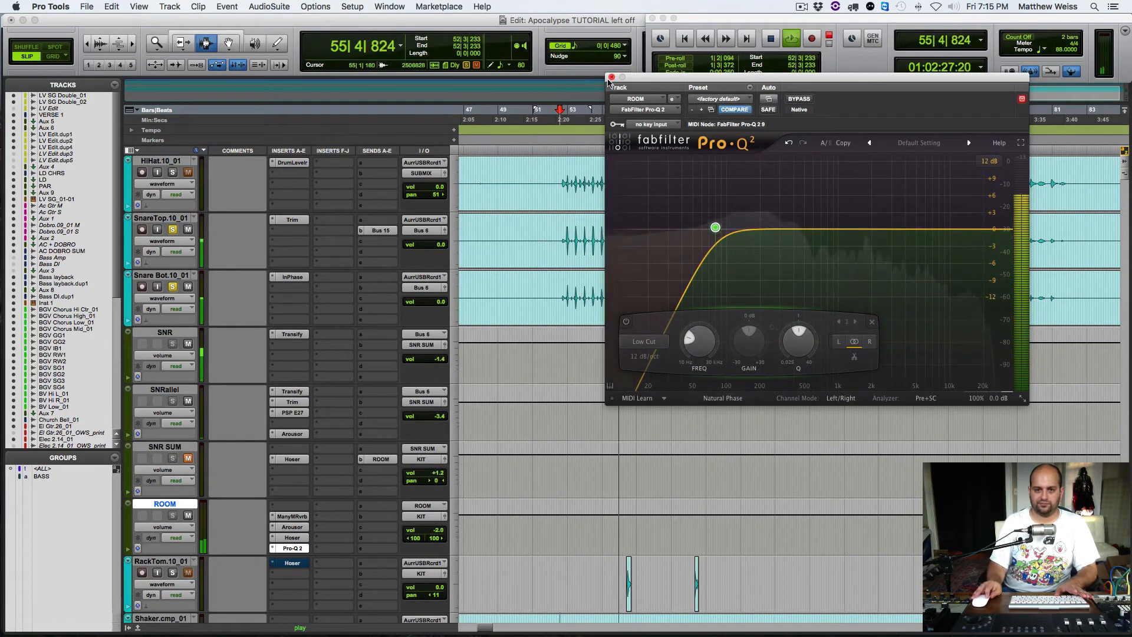
click(611, 77)
key(space)
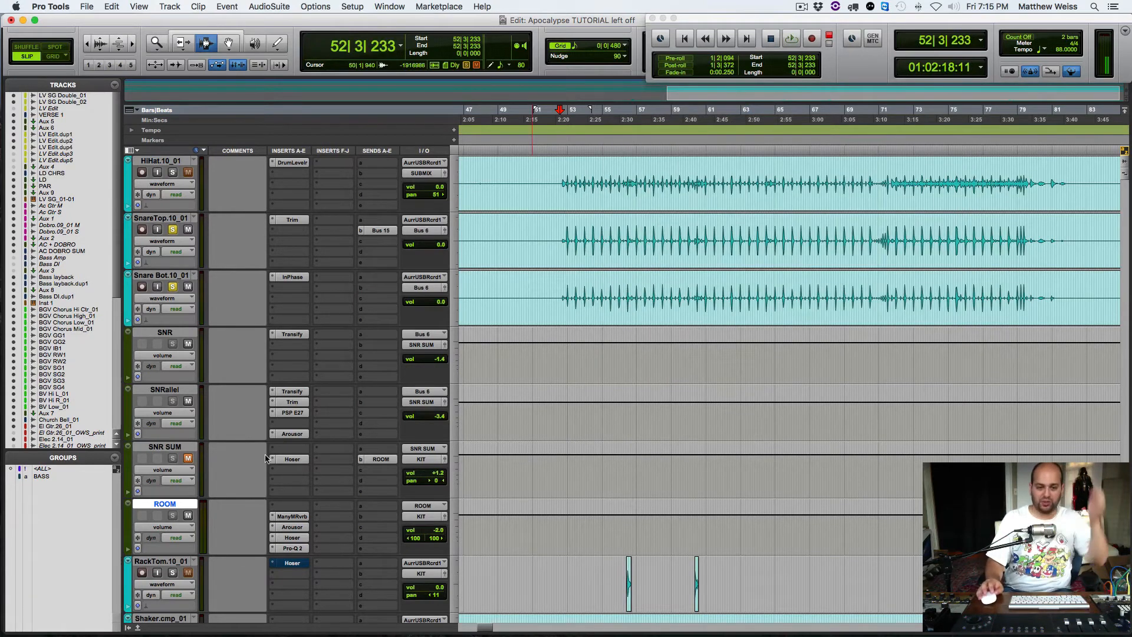
Step: Reopen the Hoser on ROOM and set its high band to about 5.4 kHz with a boost of about 3.7 dB
click(292, 537)
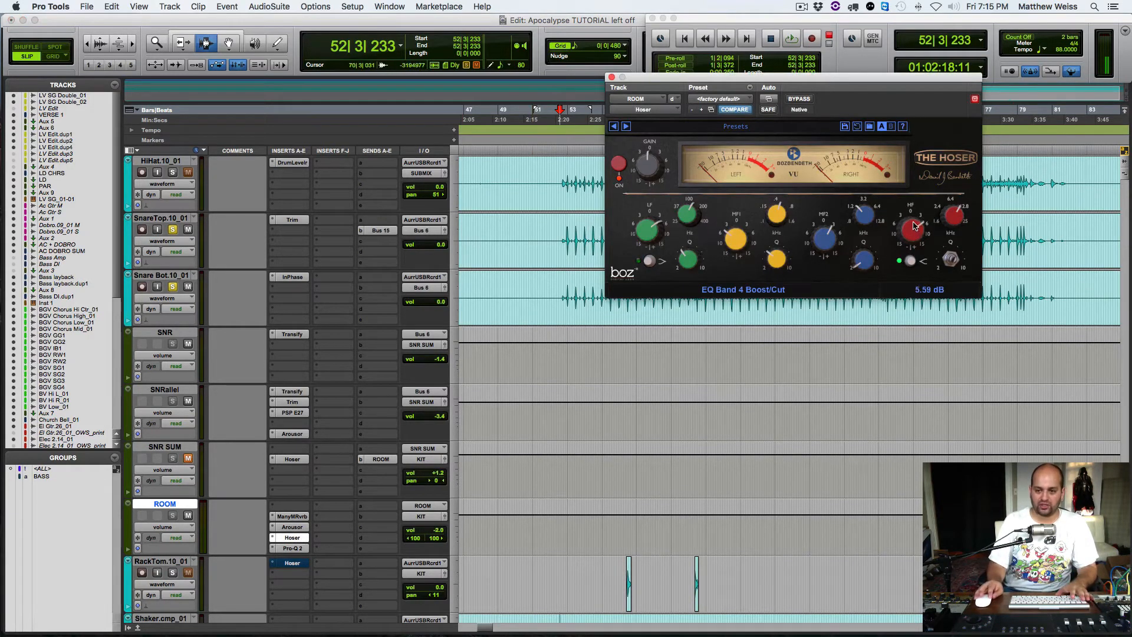
key(space)
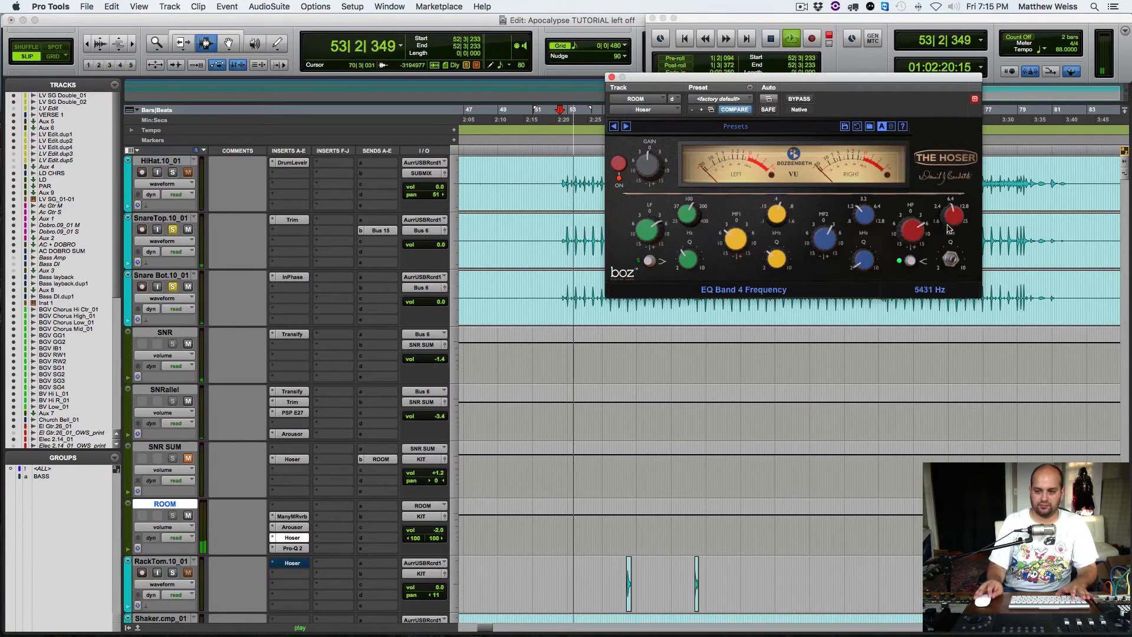
scroll(951, 228, down, 4)
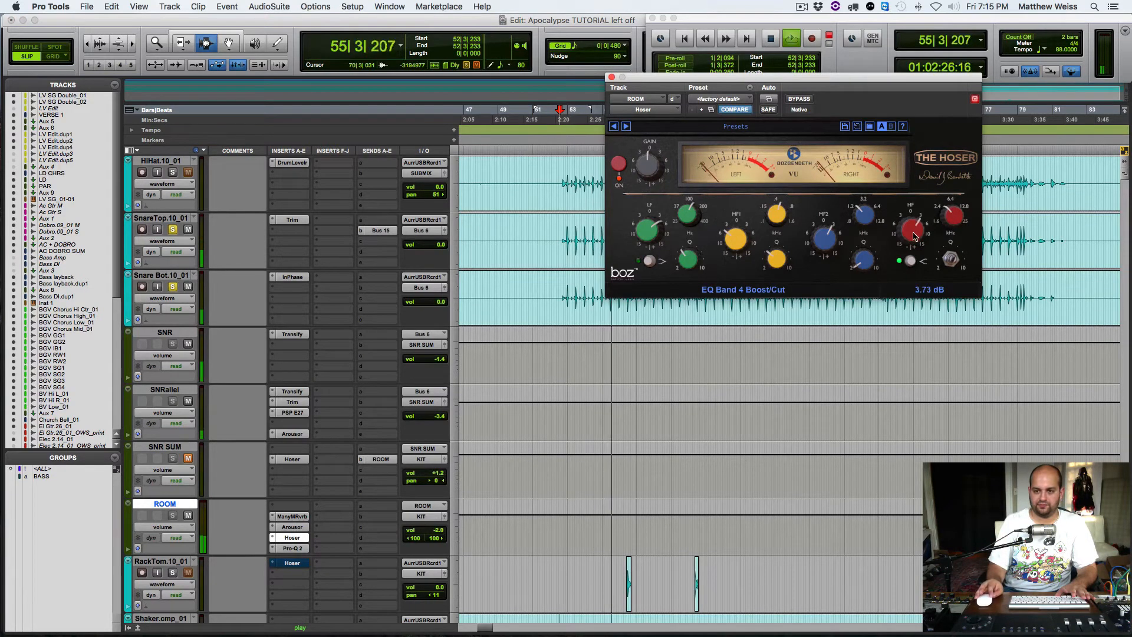
click(293, 538)
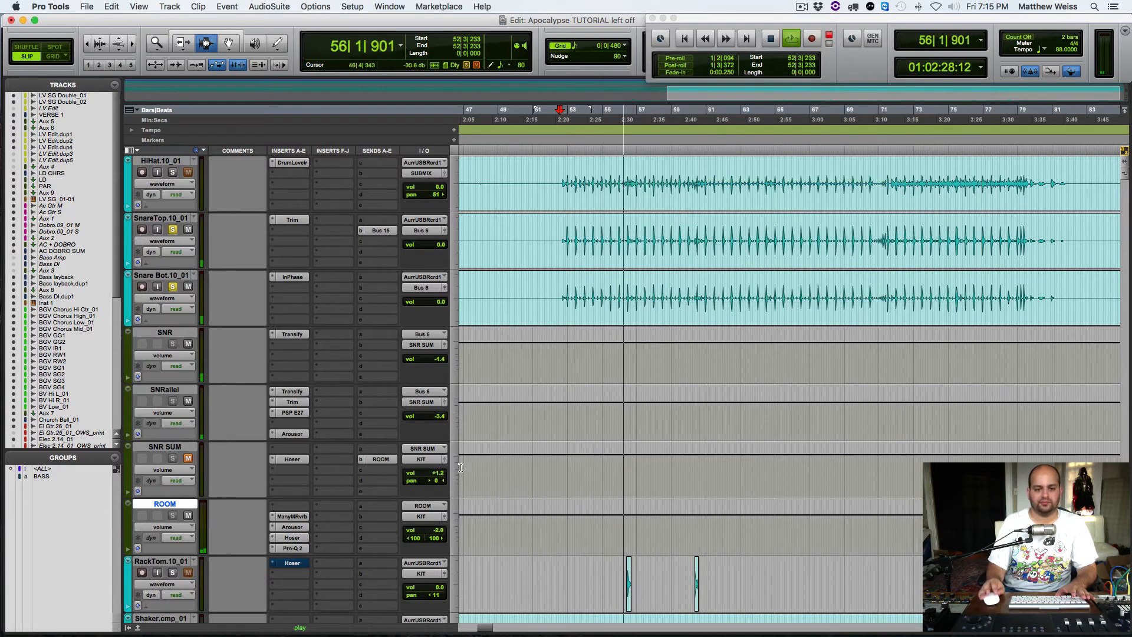
Step: Reopen Pro-Q 2 on ROOM, add a narrow, shallow bell cut around 5 kHz and close the plug-in
click(292, 547)
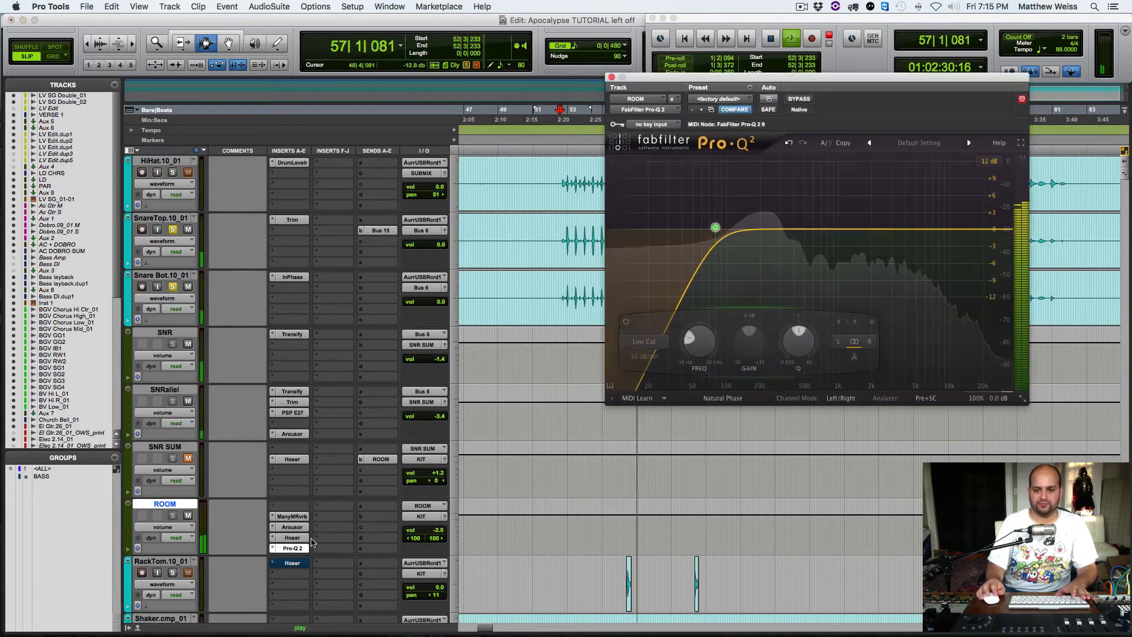
drag(881, 224, 879, 199)
drag(918, 342, 927, 312)
drag(880, 199, 919, 239)
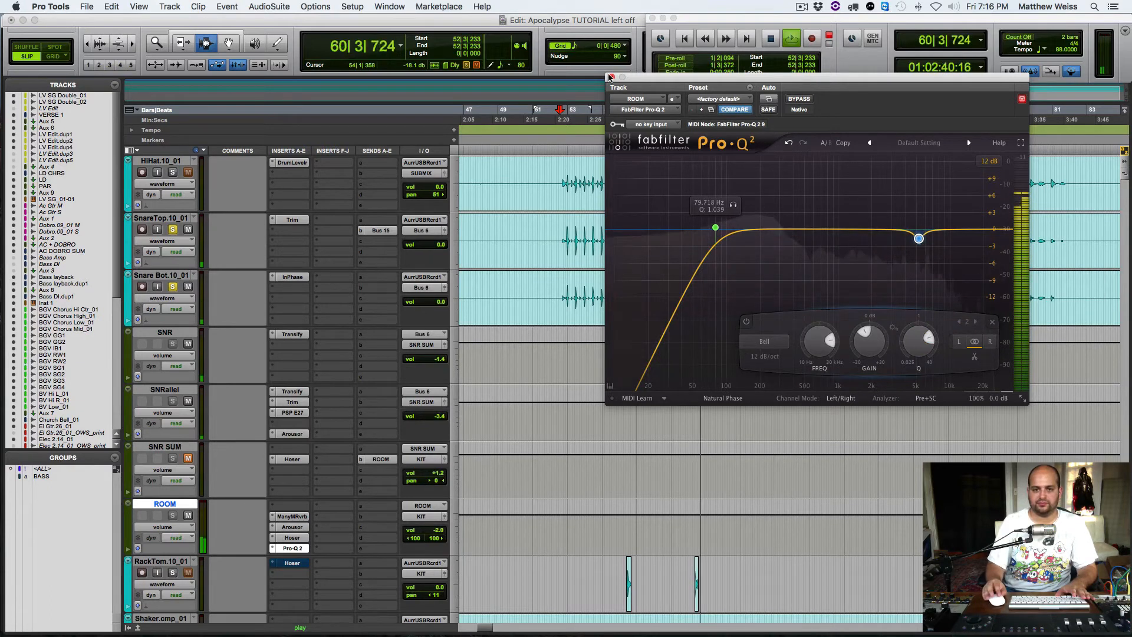
click(292, 548)
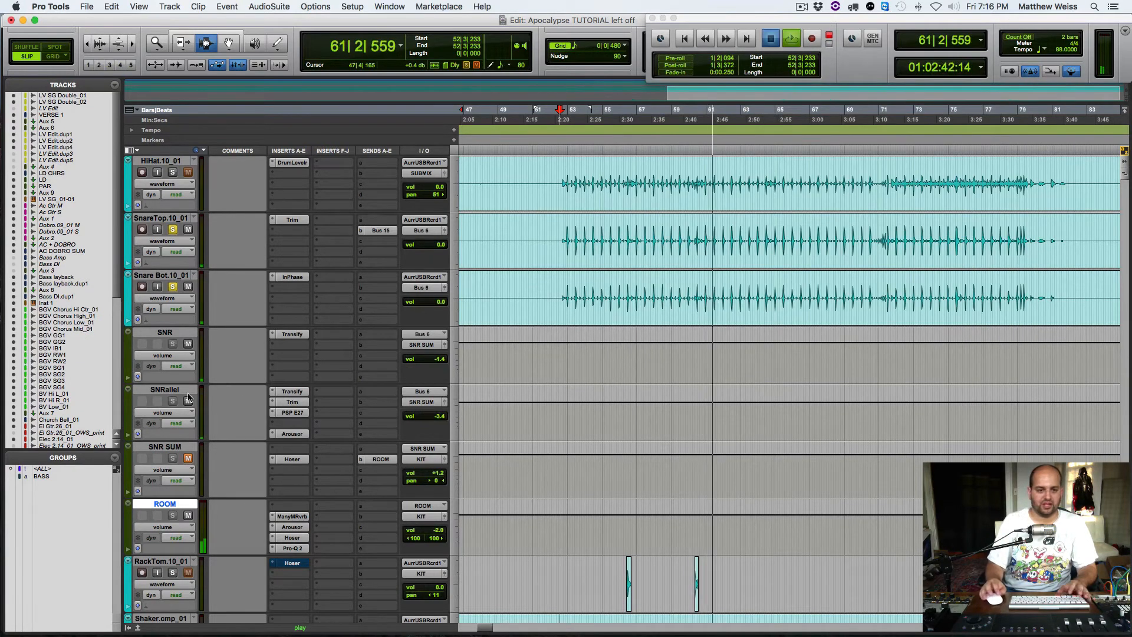
Step: Unmute OHS and SNR SUM and audition the dry overheads and snare together with the ROOM return
key(space)
scroll(230, 383, up, 3)
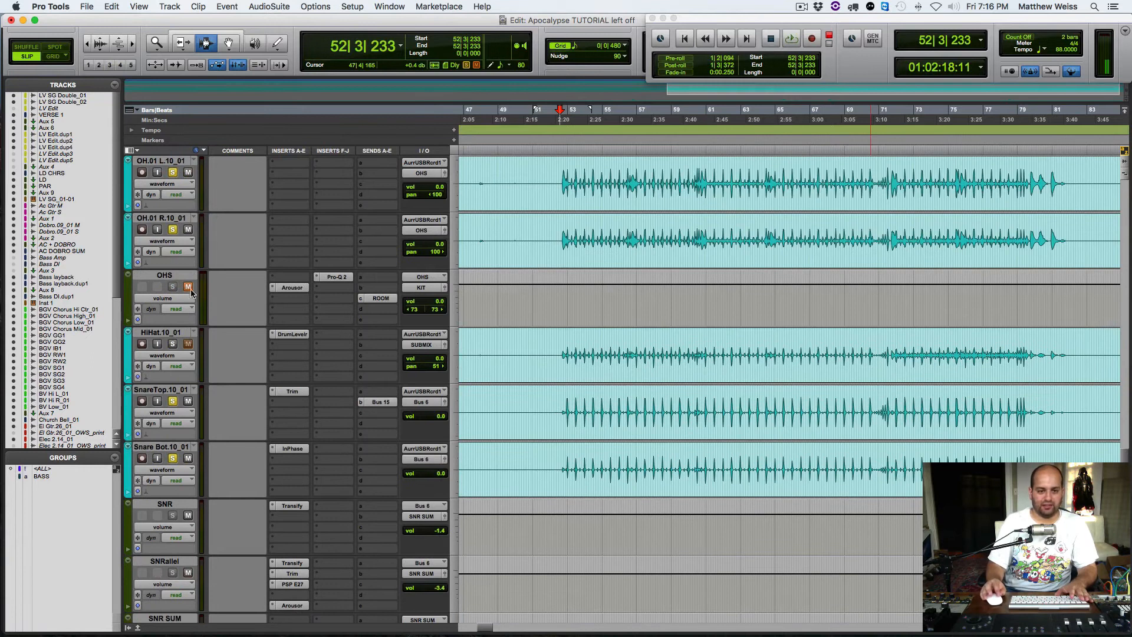
key(space)
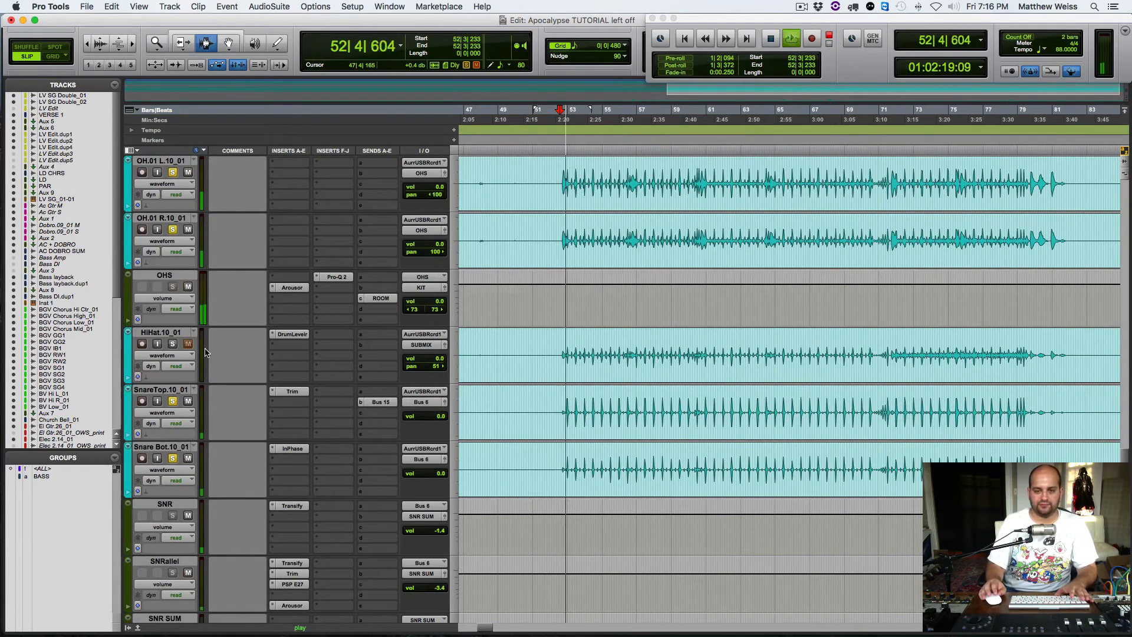
scroll(223, 372, down, 3)
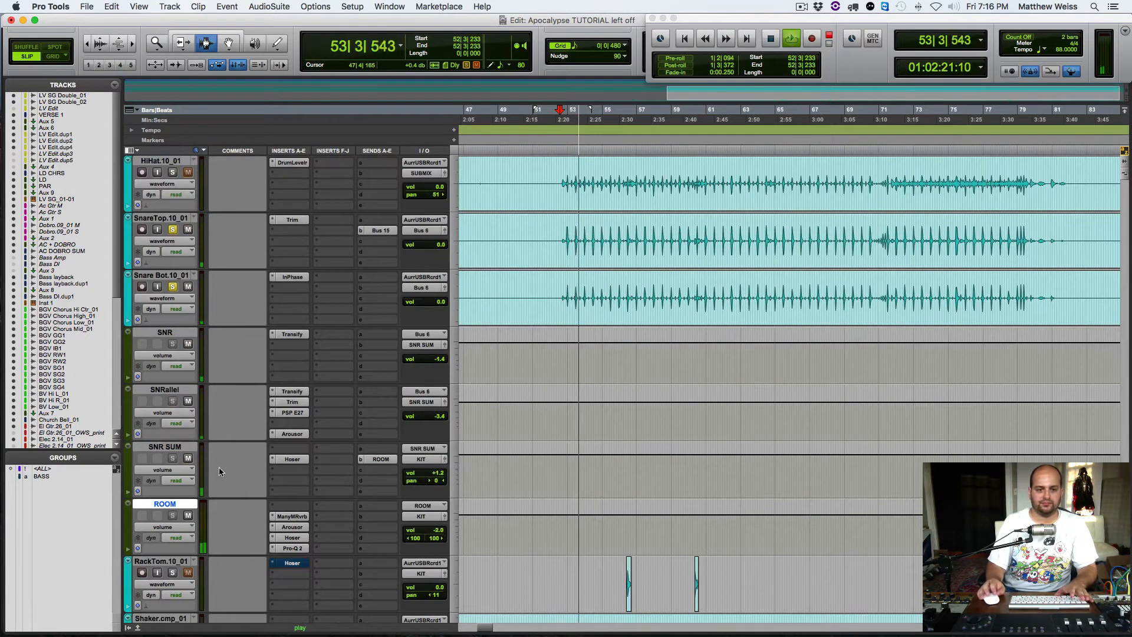
Step: Compare playback with ROOM's Arousor, Hoser and Pro-Q 2 all bypassed, with only Arousor active, and with all three active
key(space)
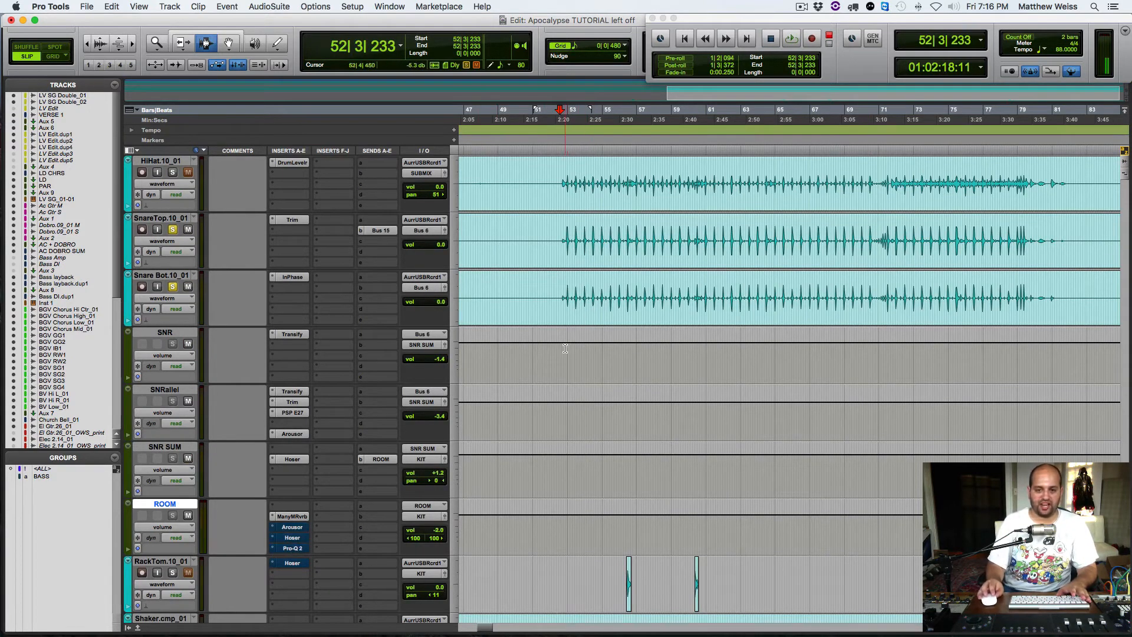
key(space)
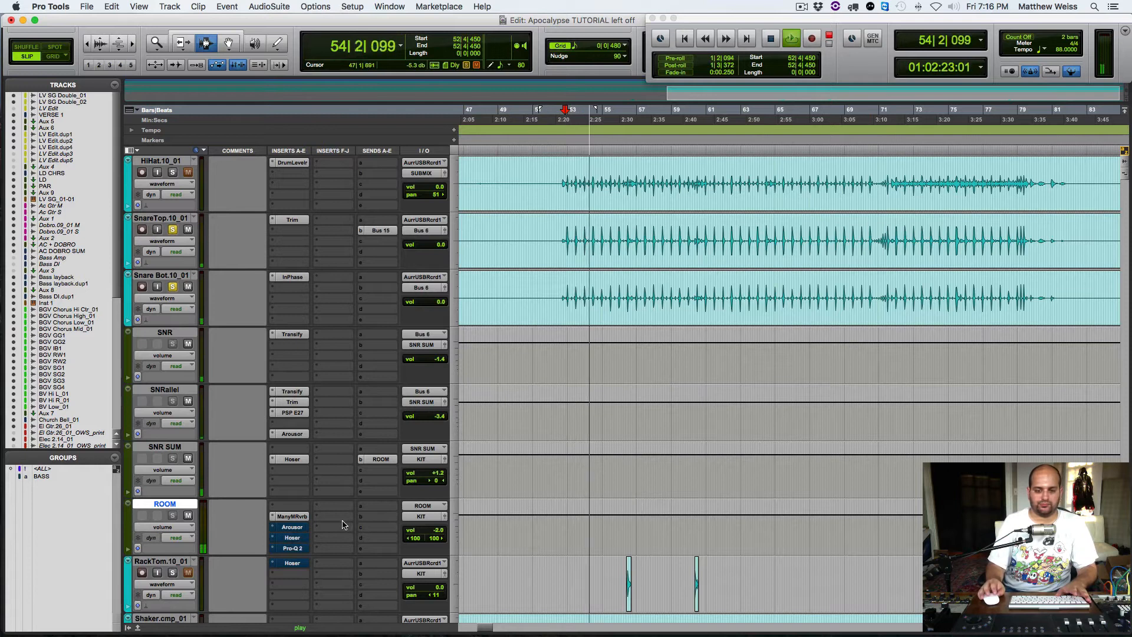
key(space)
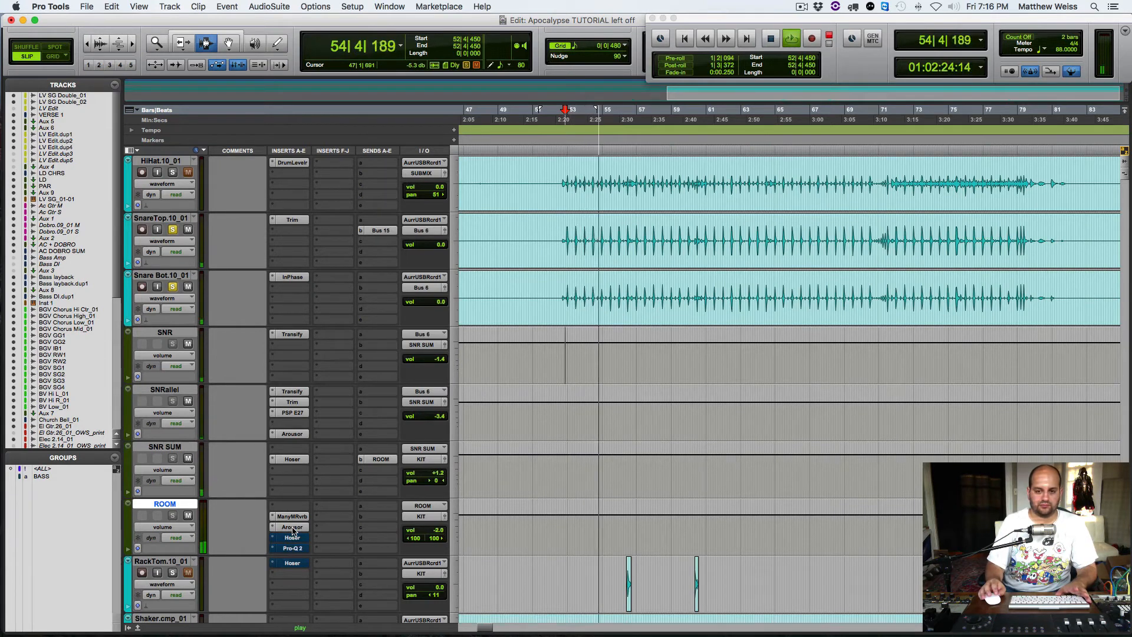
key(space)
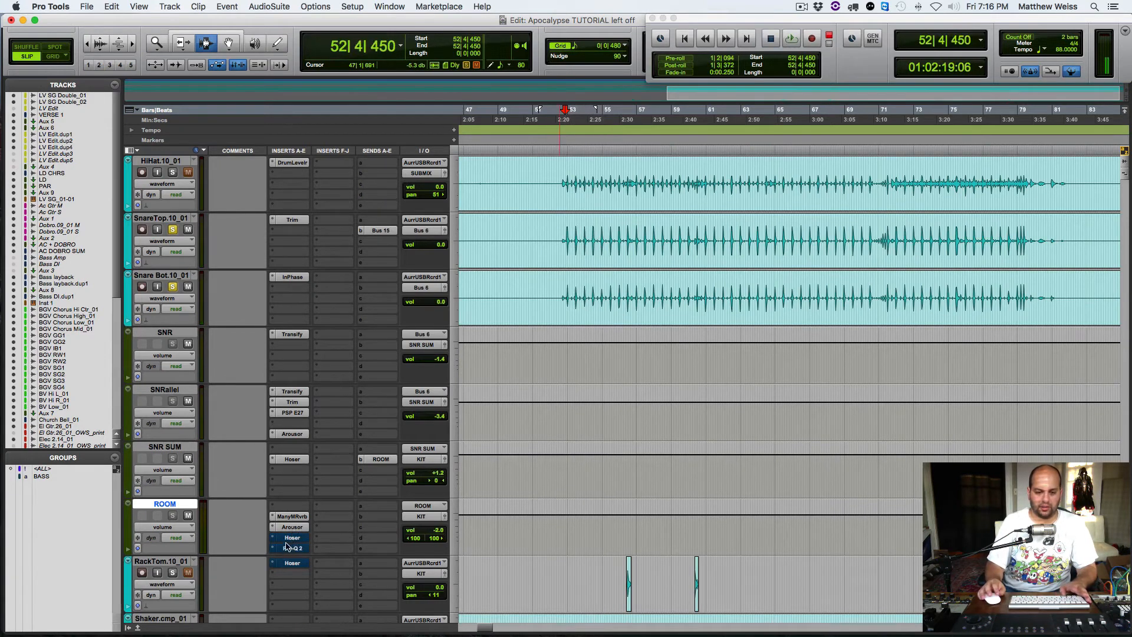
key(space)
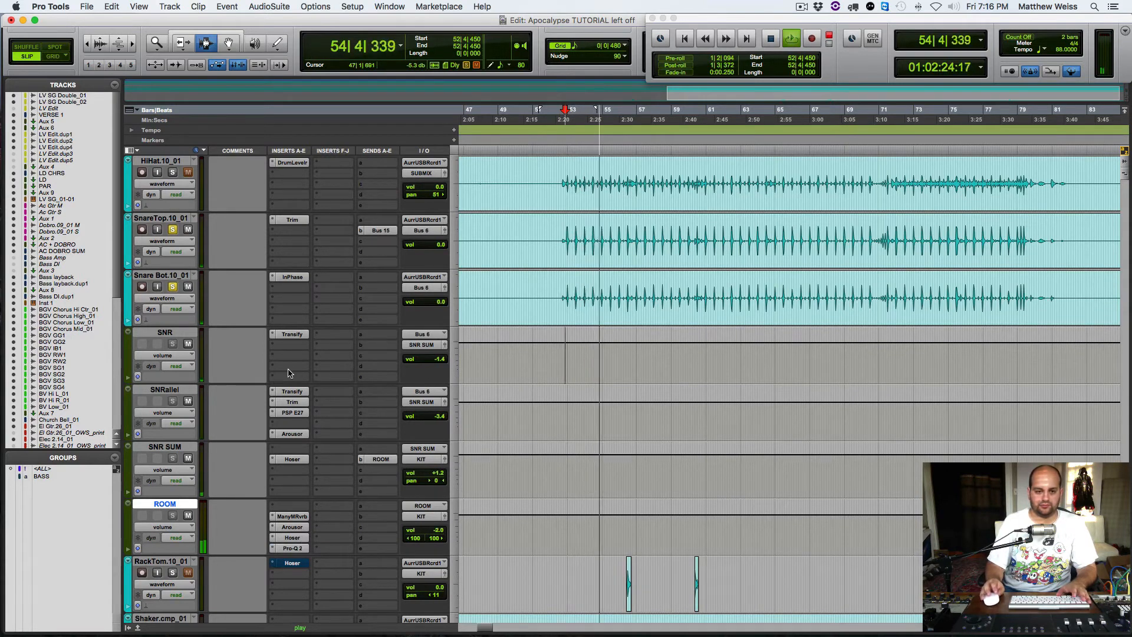
Step: Clear the track solos and compare the full mix with ROOM active, muted and unmuted again
key(space)
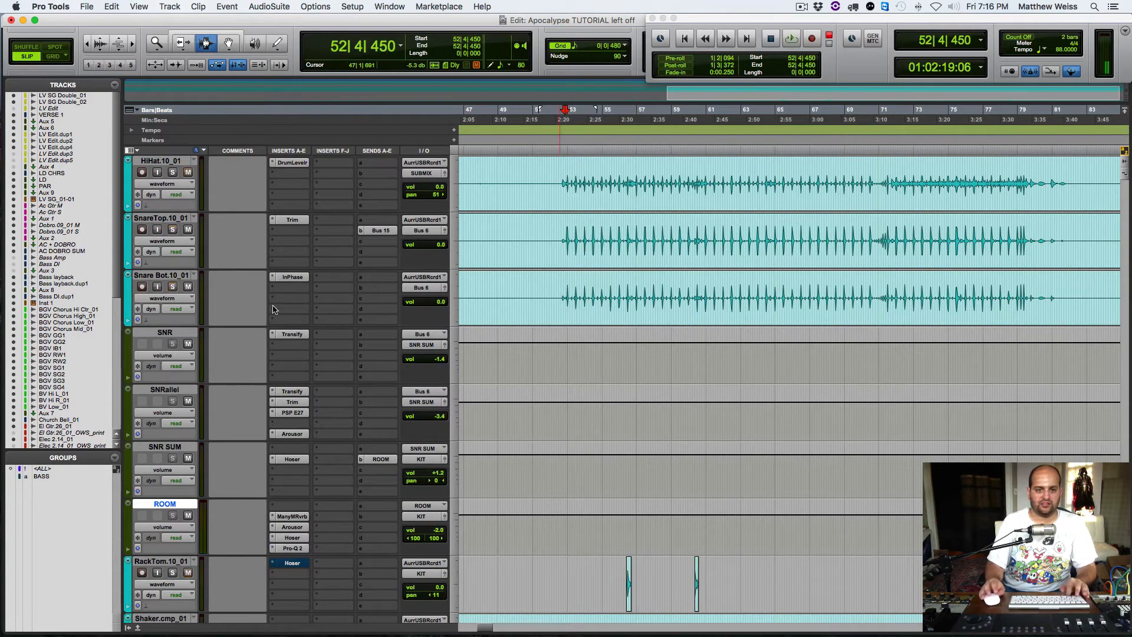
key(space)
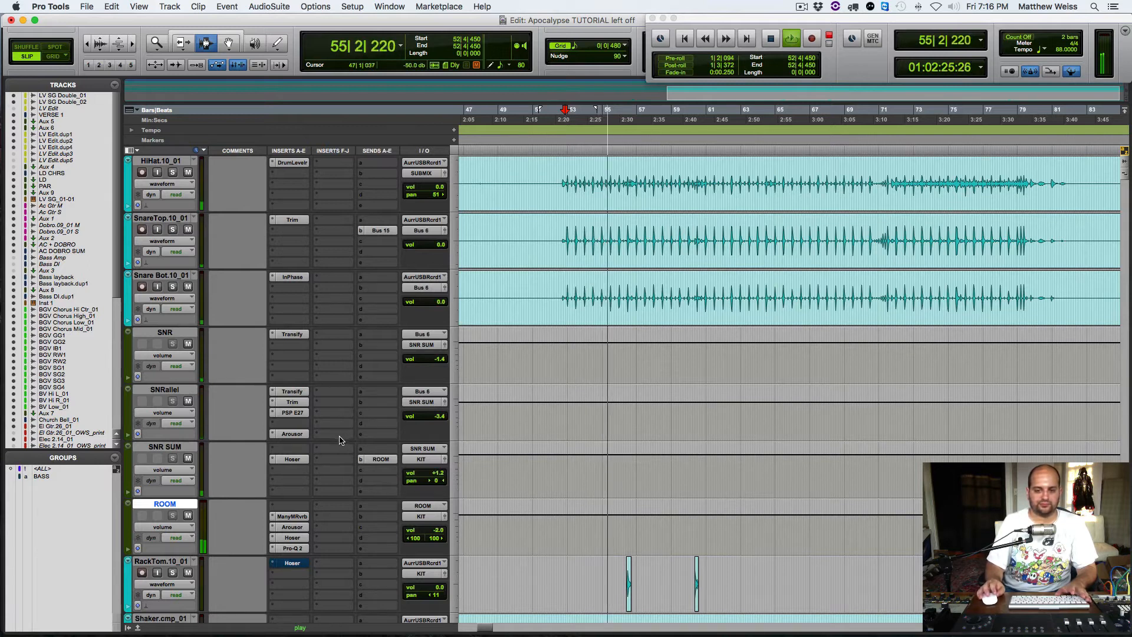
key(space)
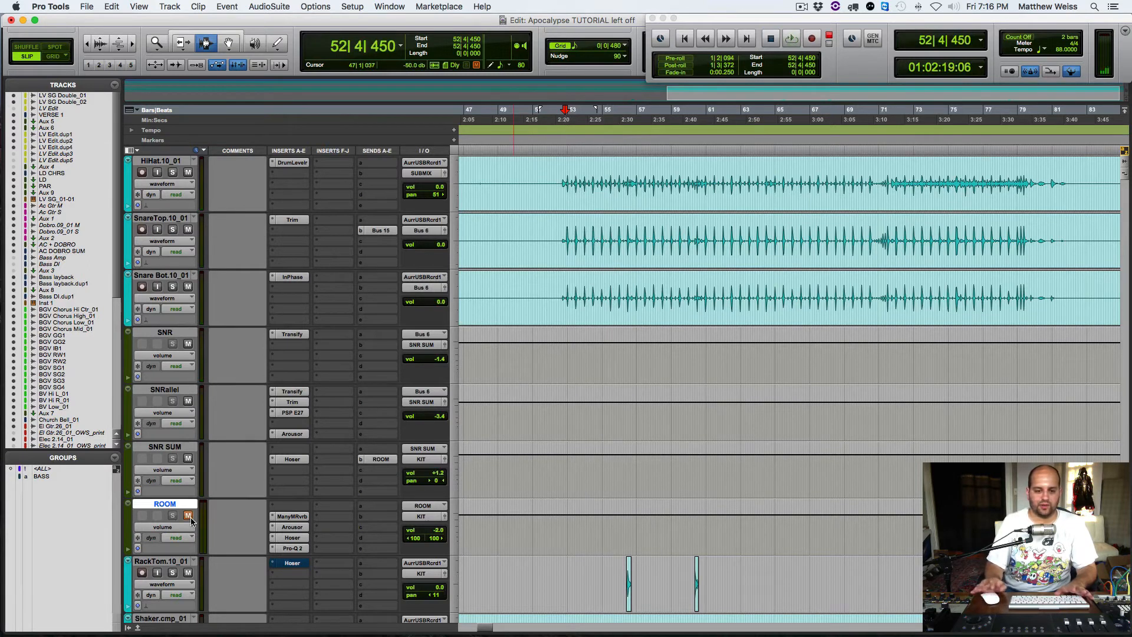
key(space)
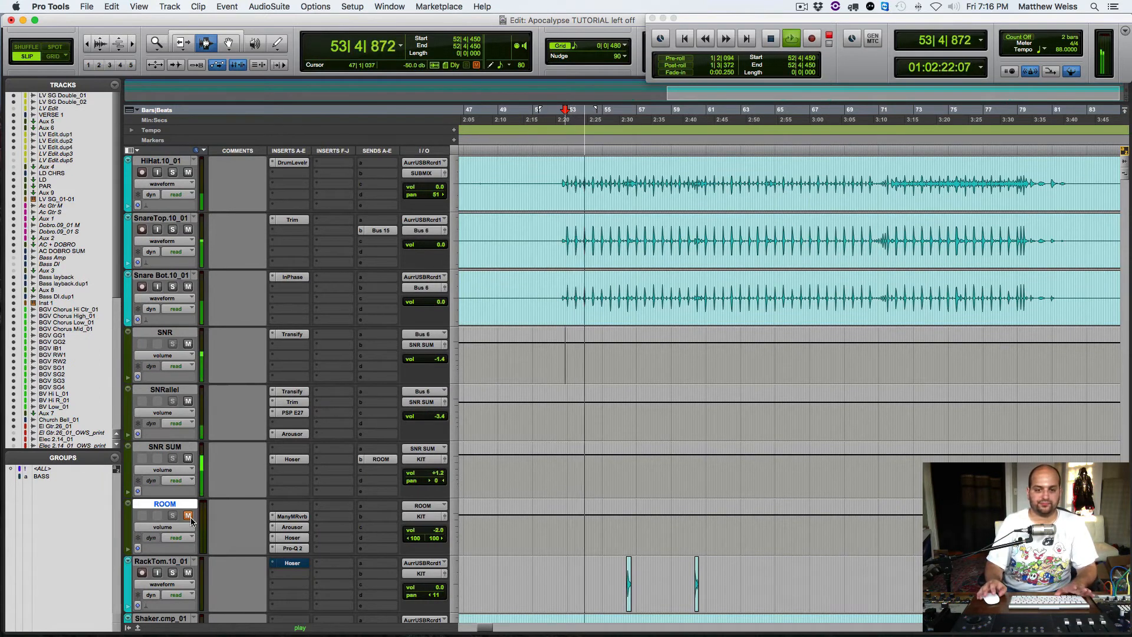
key(space)
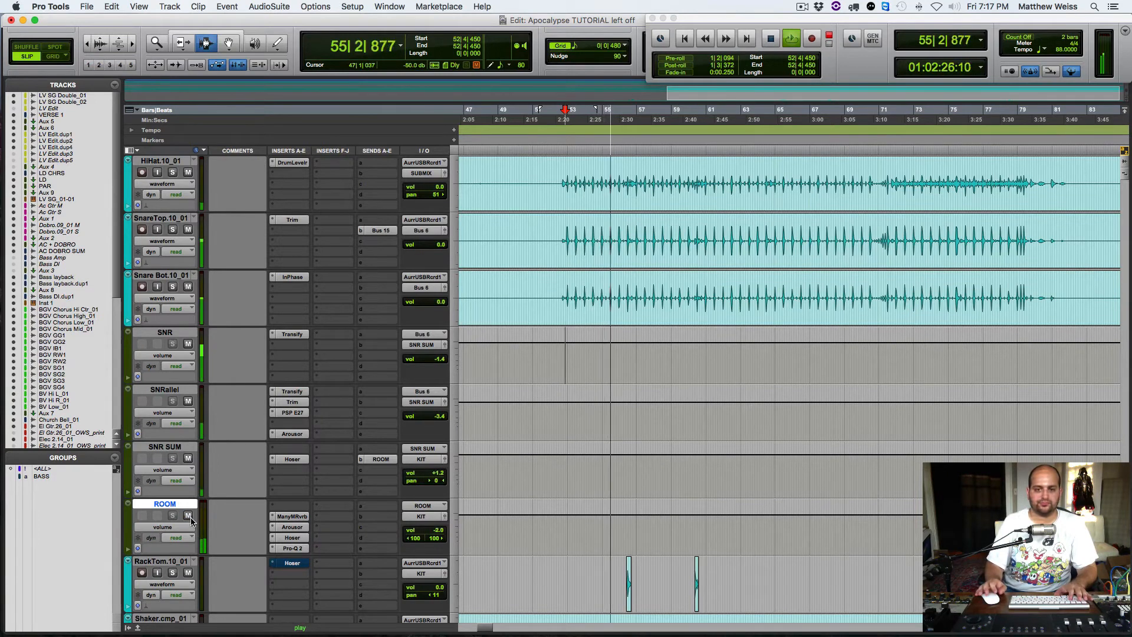
Step: Stop playback and place the edit cursor just before the BV Hi and BV Low backing vocals enter, around bar 52 beat 2
key(space)
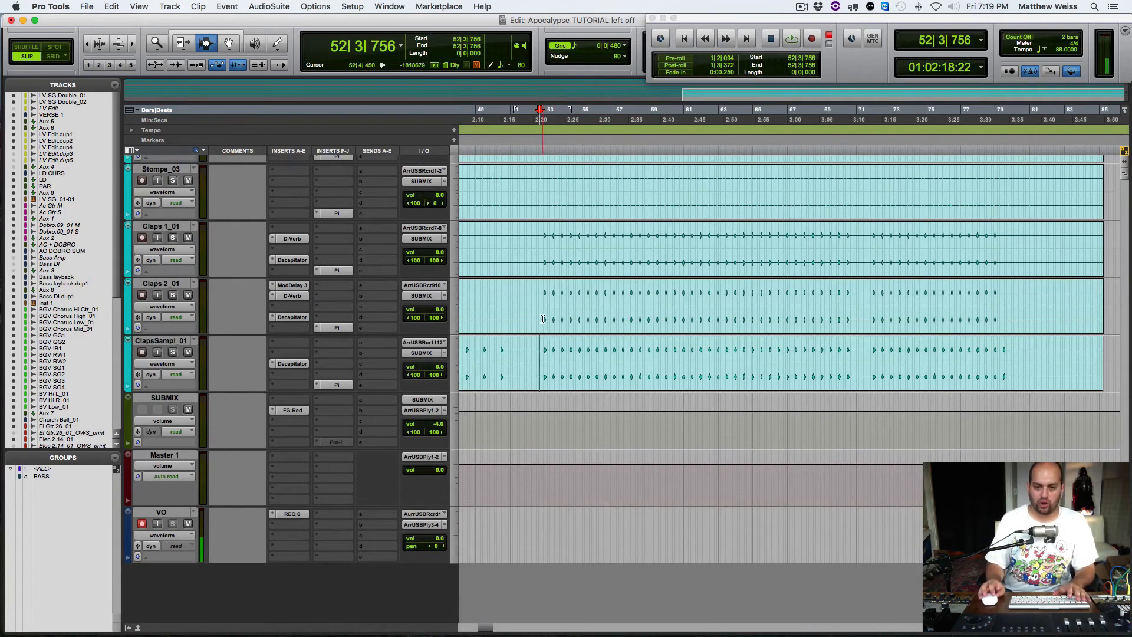
scroll(543, 319, up, 10)
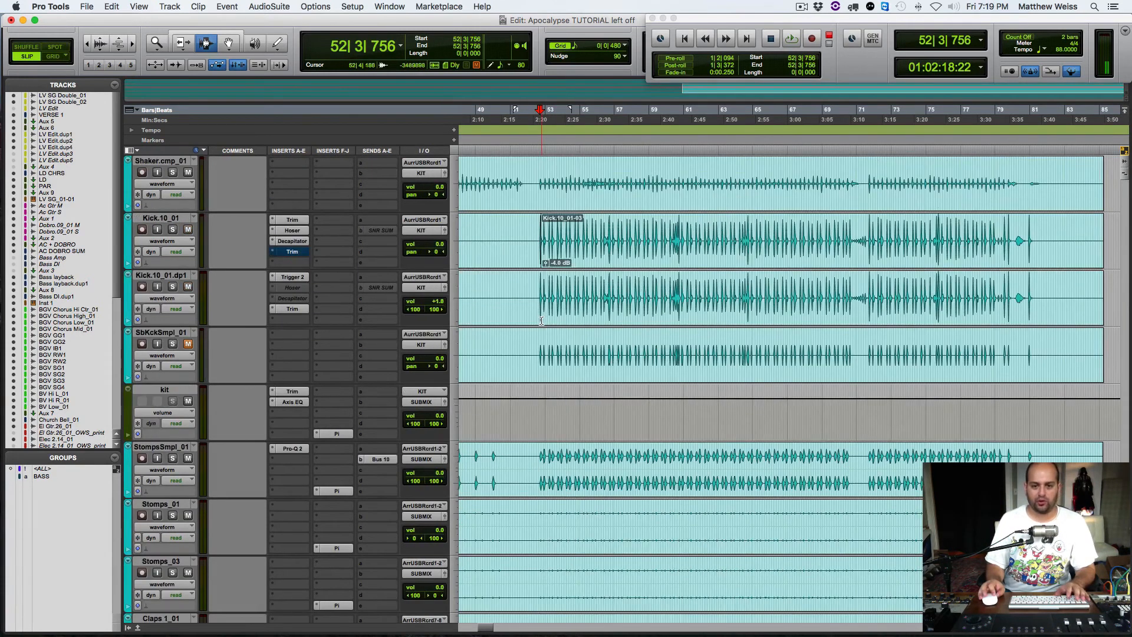
scroll(541, 322, up, 1)
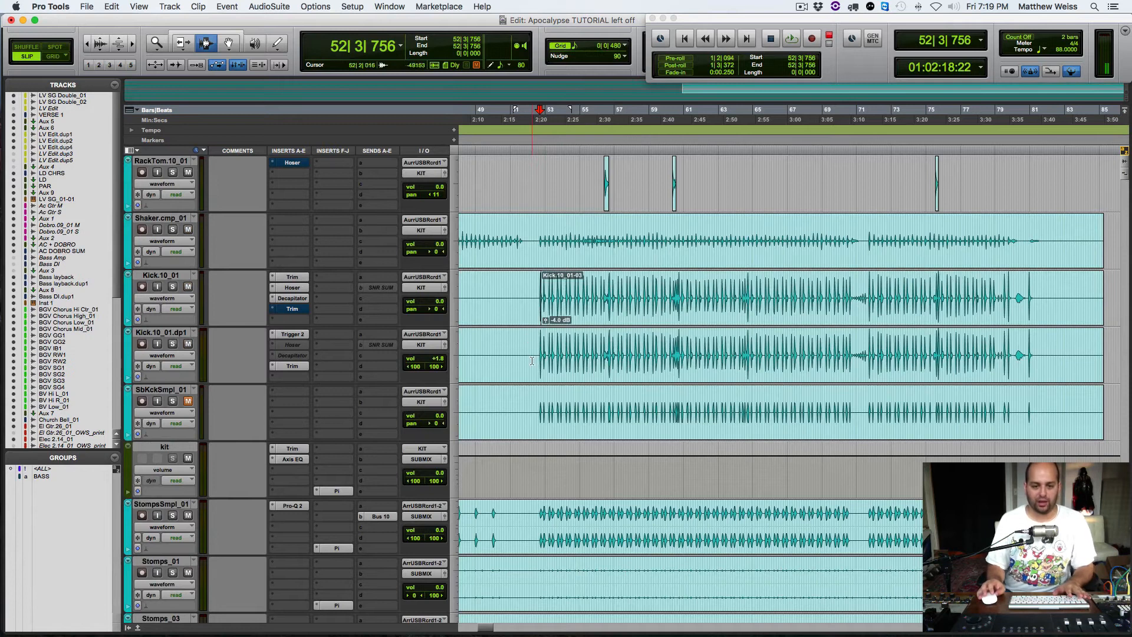
scroll(534, 375, down, 1)
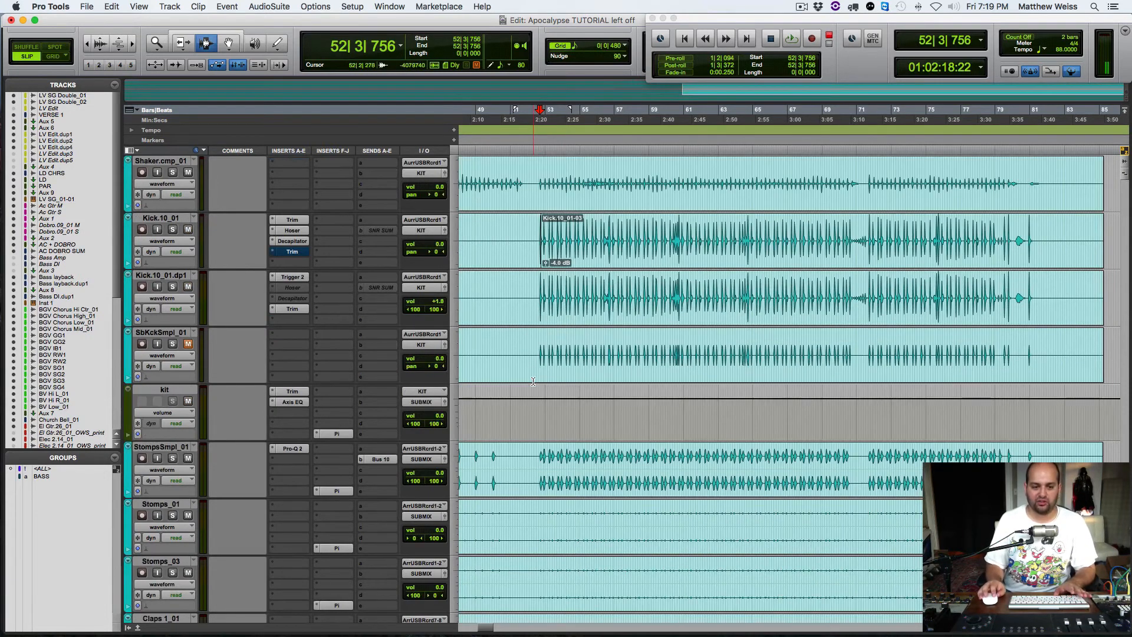
click(538, 456)
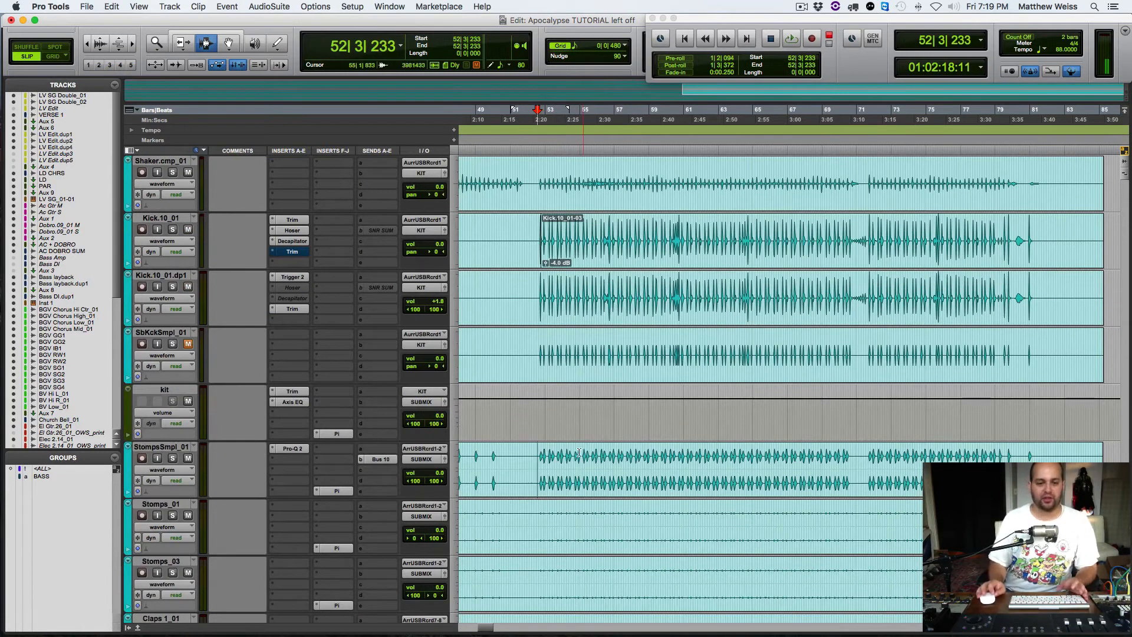
scroll(541, 486, down, 1)
scroll(552, 464, down, 10)
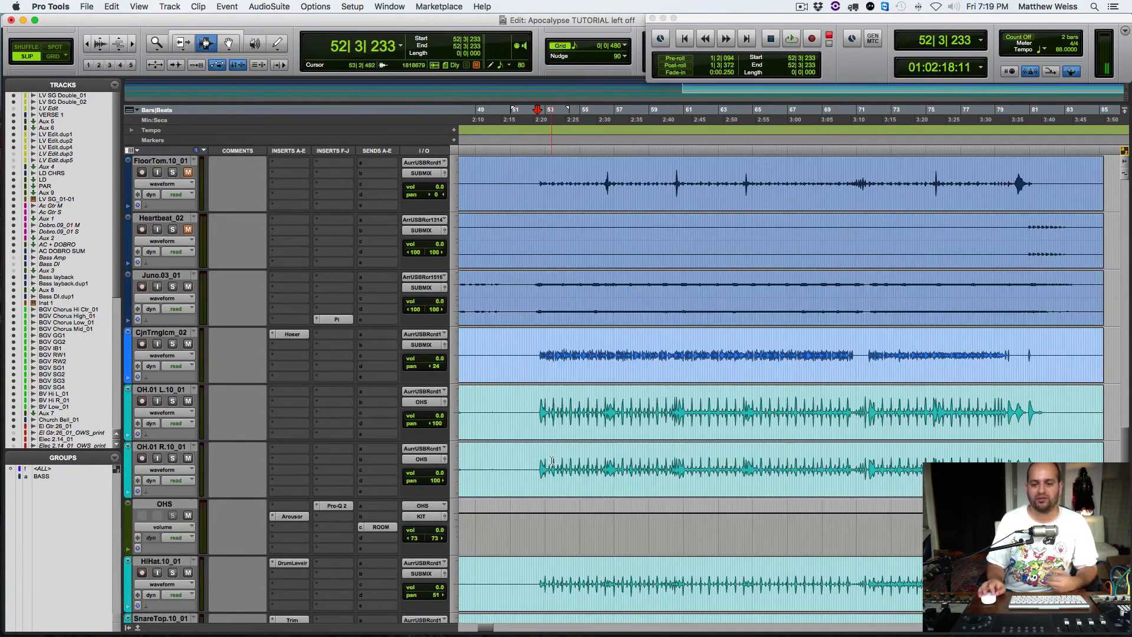
scroll(552, 460, up, 2)
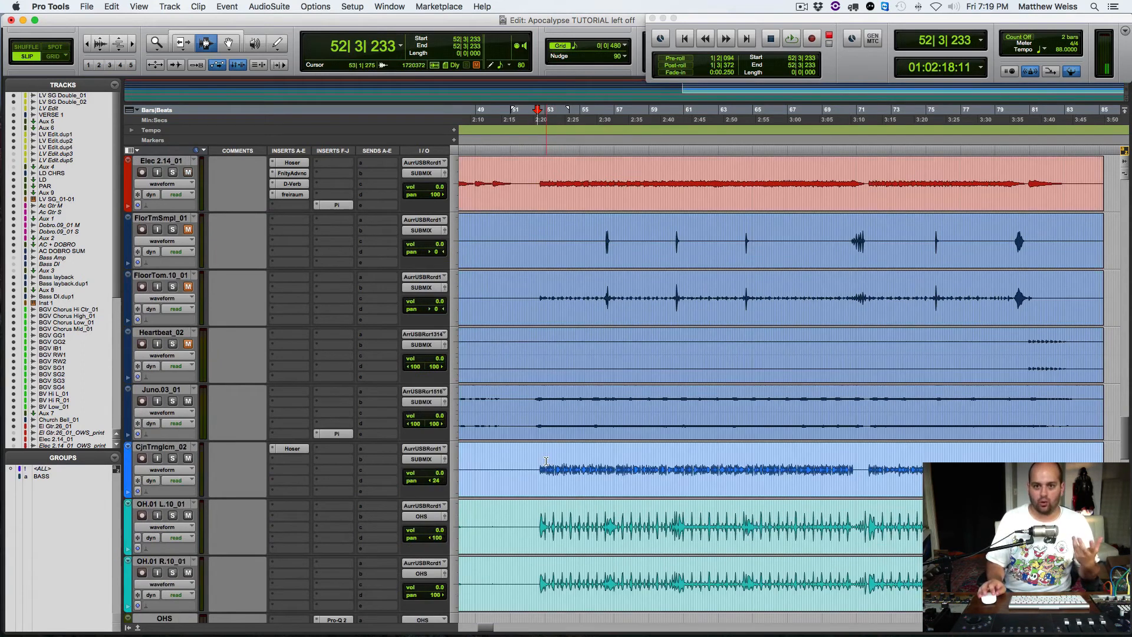
scroll(546, 460, up, 6)
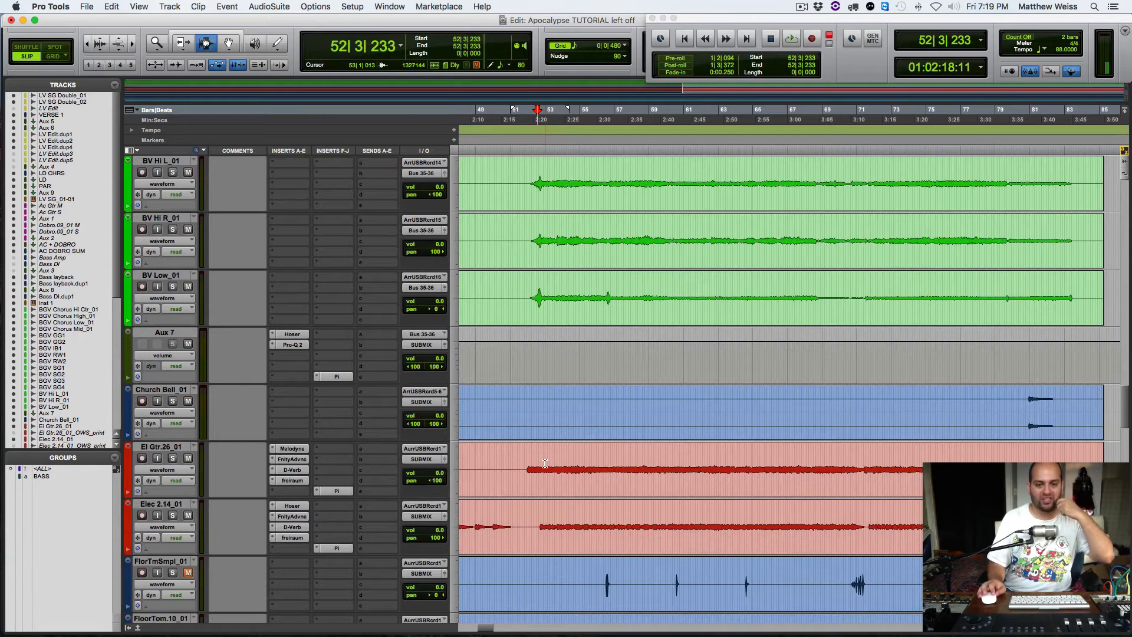
scroll(545, 464, up, 1)
click(533, 415)
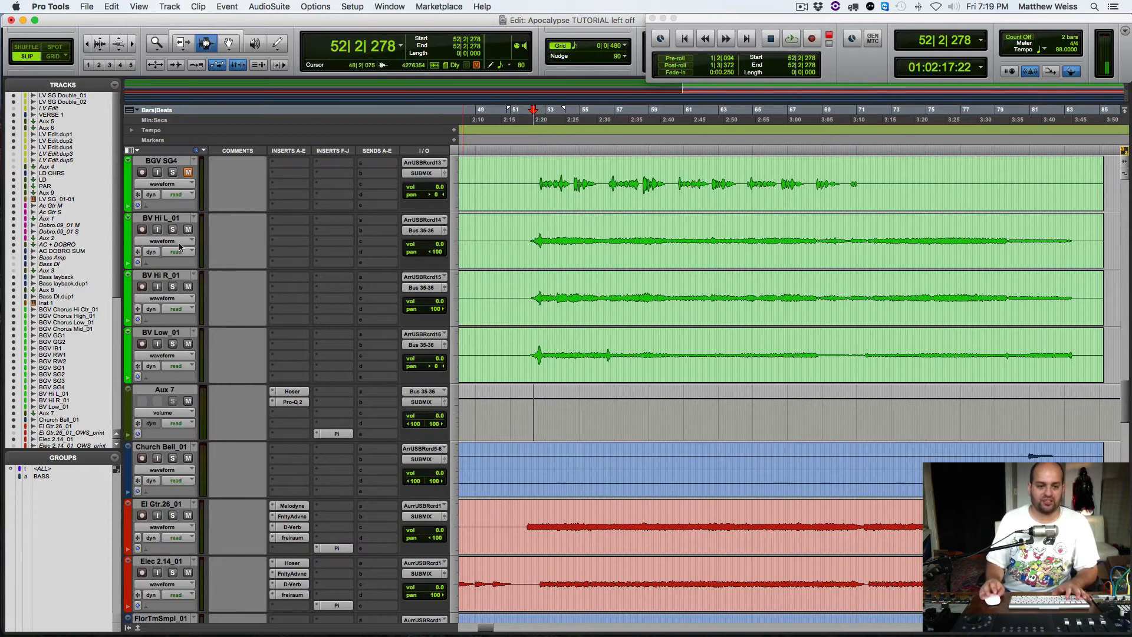
Step: Examine the settings of Aux 7's Hoser and Pro-Q 2 inserts one after the other and close both plug-ins
click(290, 392)
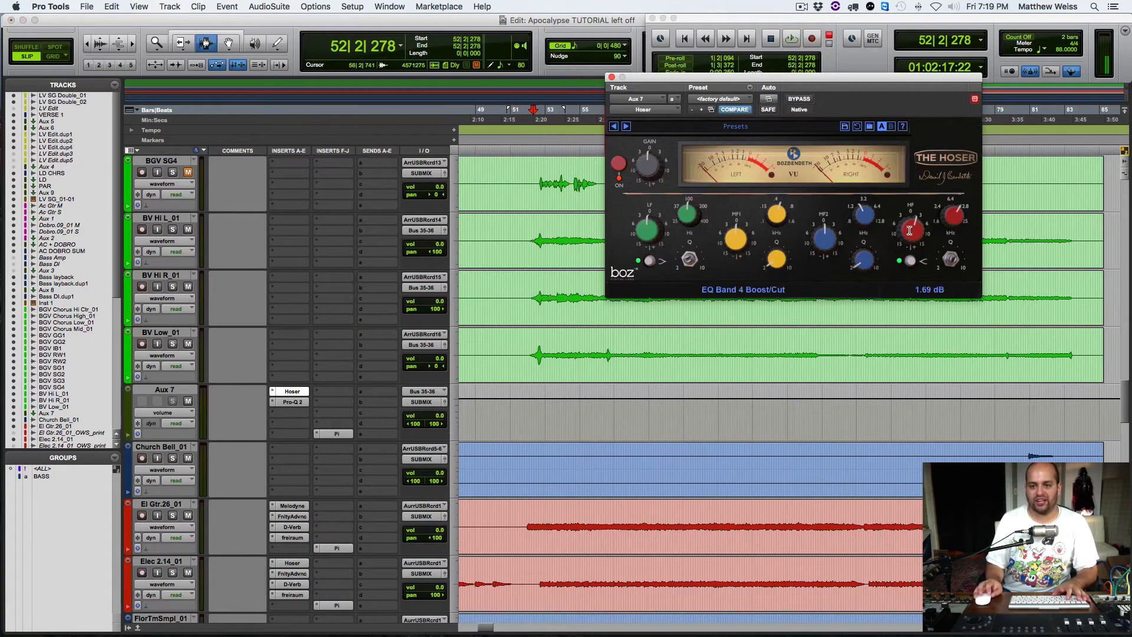
click(612, 77)
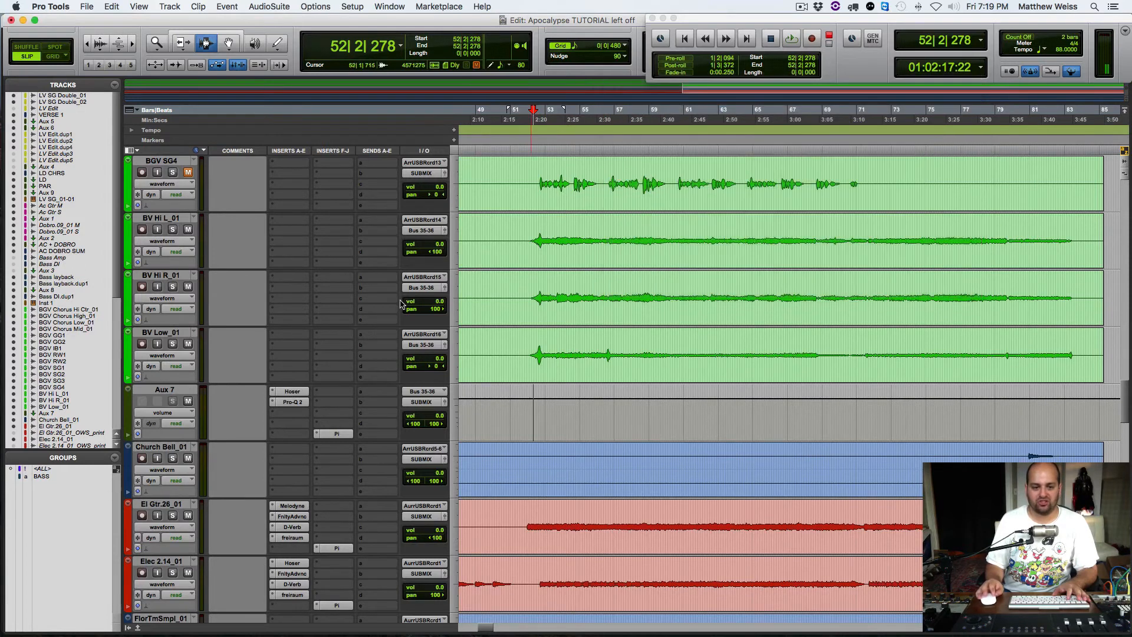
click(293, 402)
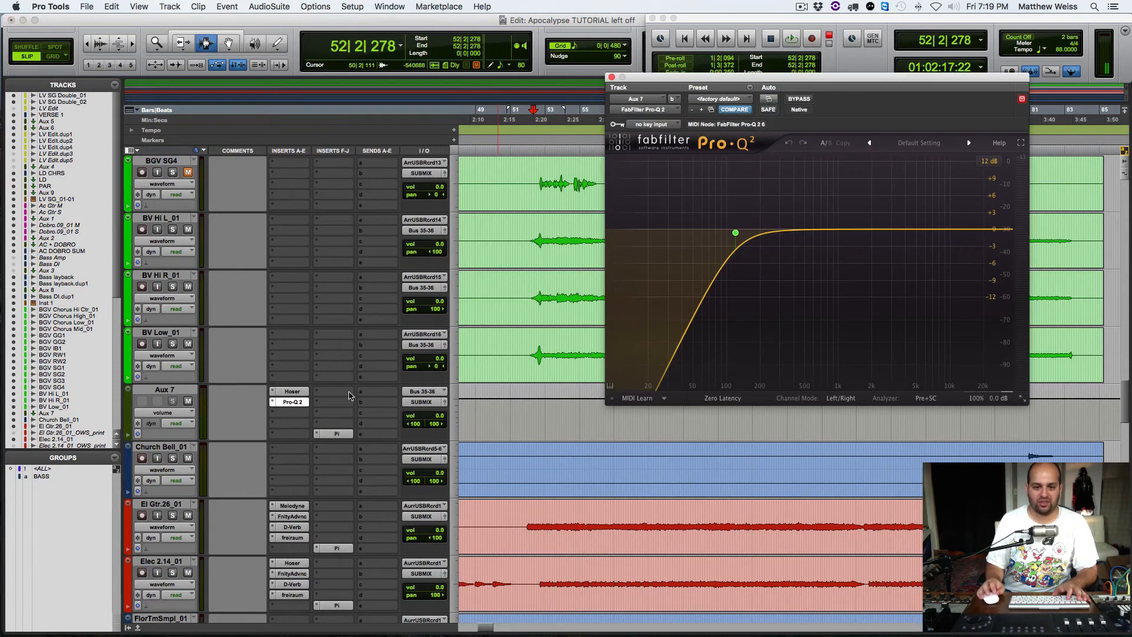
click(612, 78)
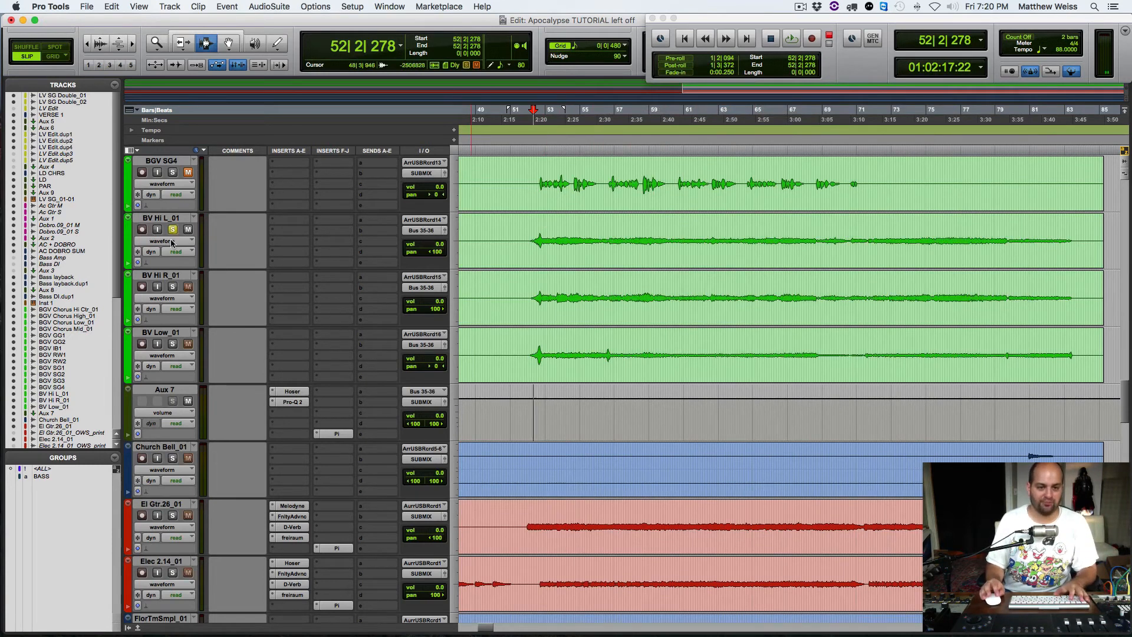
Step: Audition the soloed BV Hi L_01, BV Hi R_01 and BV Low_01 tracks, toggling Aux 7's Hoser off and on, and clear the solos
click(172, 344)
key(space)
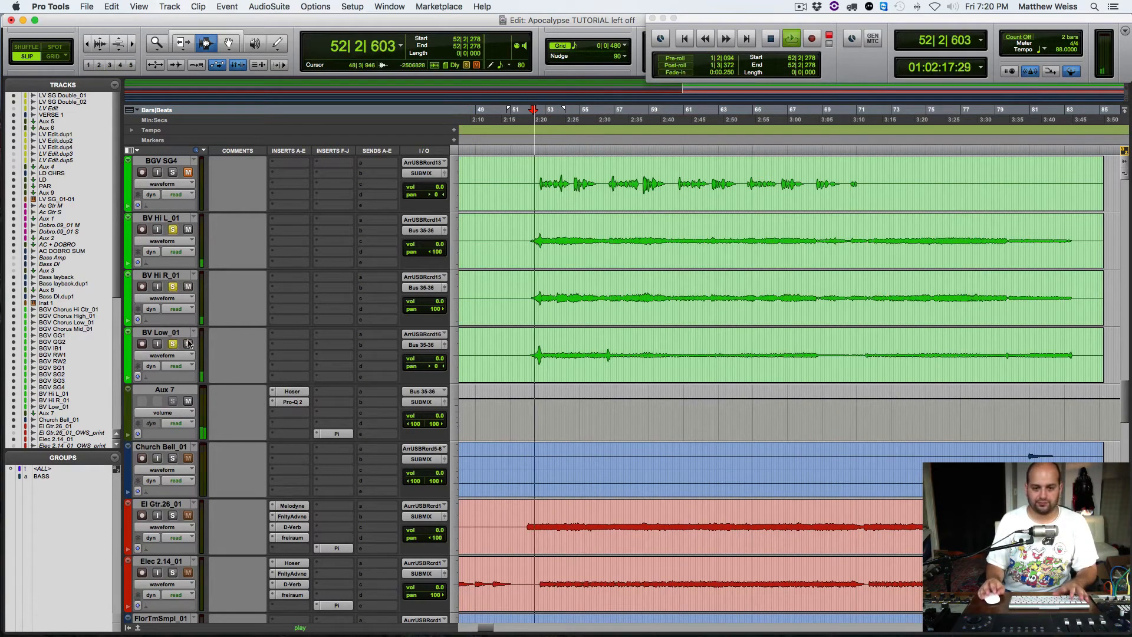
click(289, 393)
super+click(289, 392)
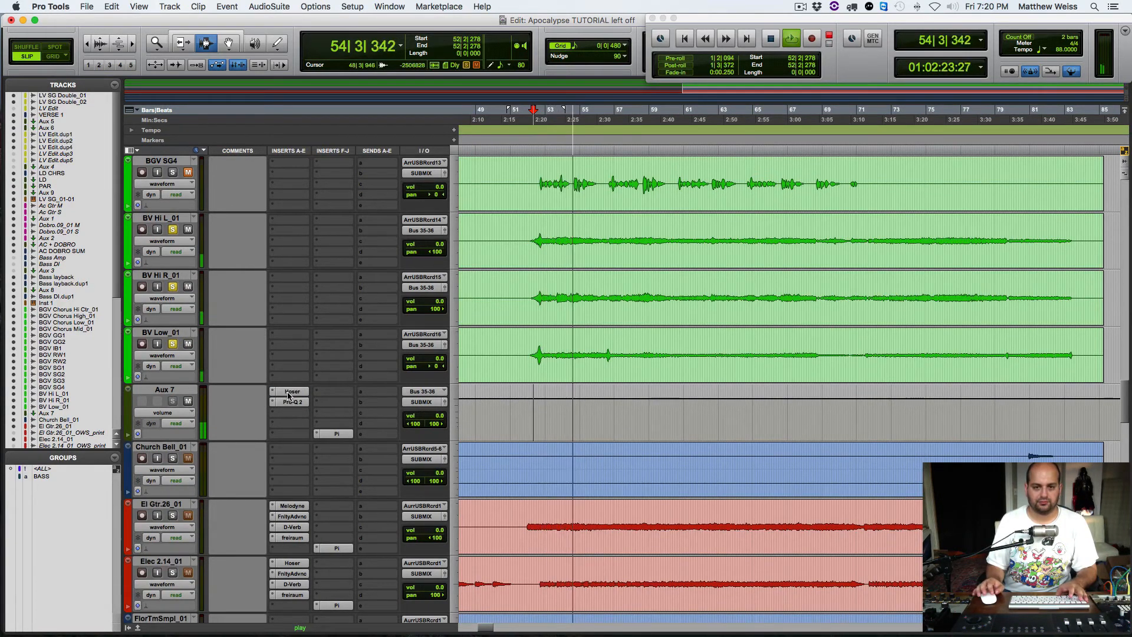
key(space)
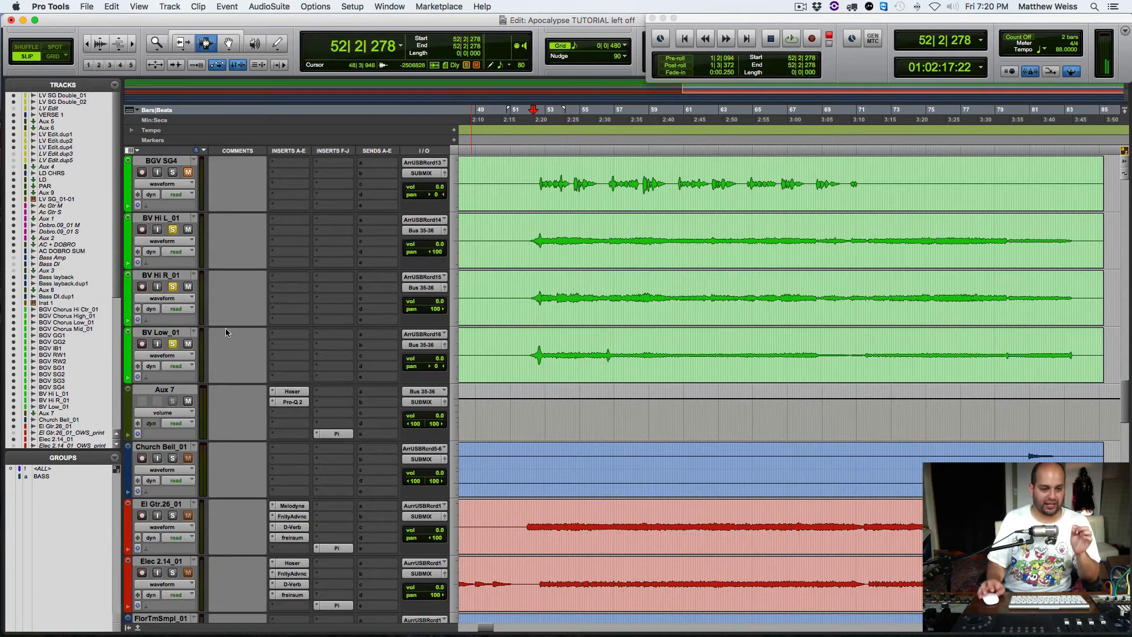
click(172, 287)
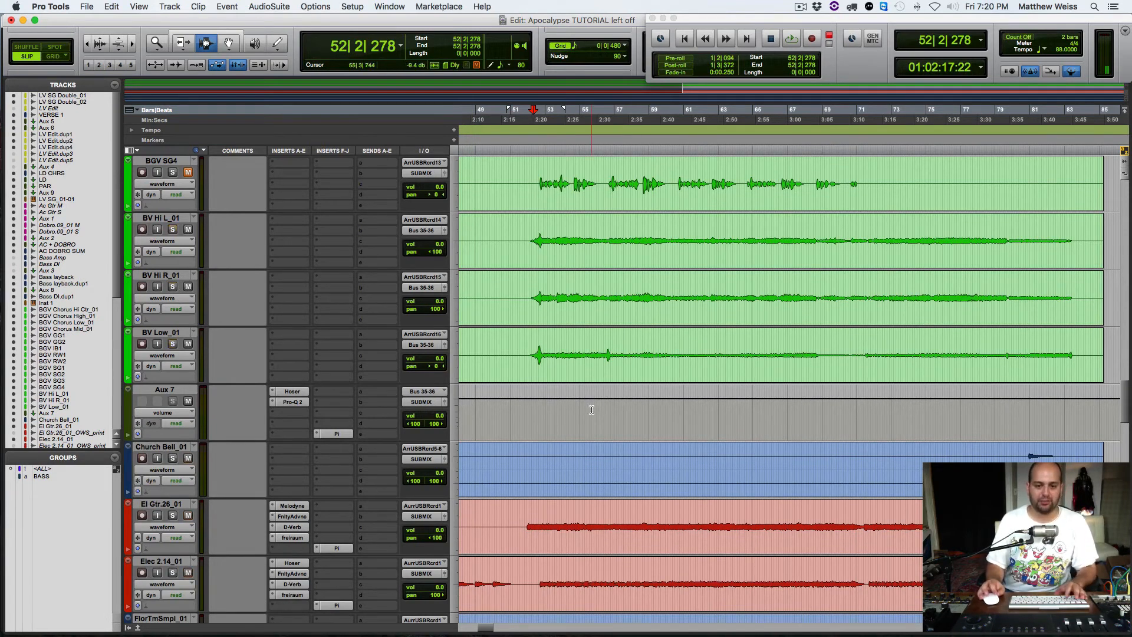
Step: Place the edit cursor on StompsSmpl_01 around bar 52 beat 4 and open that track's Pro-Q 2
scroll(591, 409, down, 15)
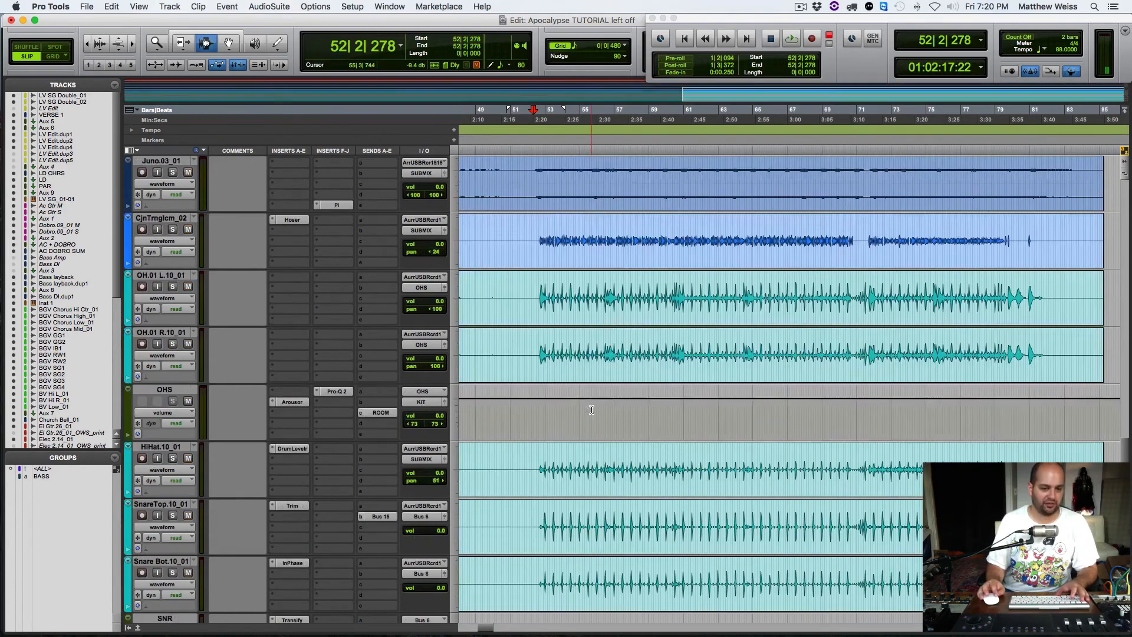
scroll(592, 409, down, 1)
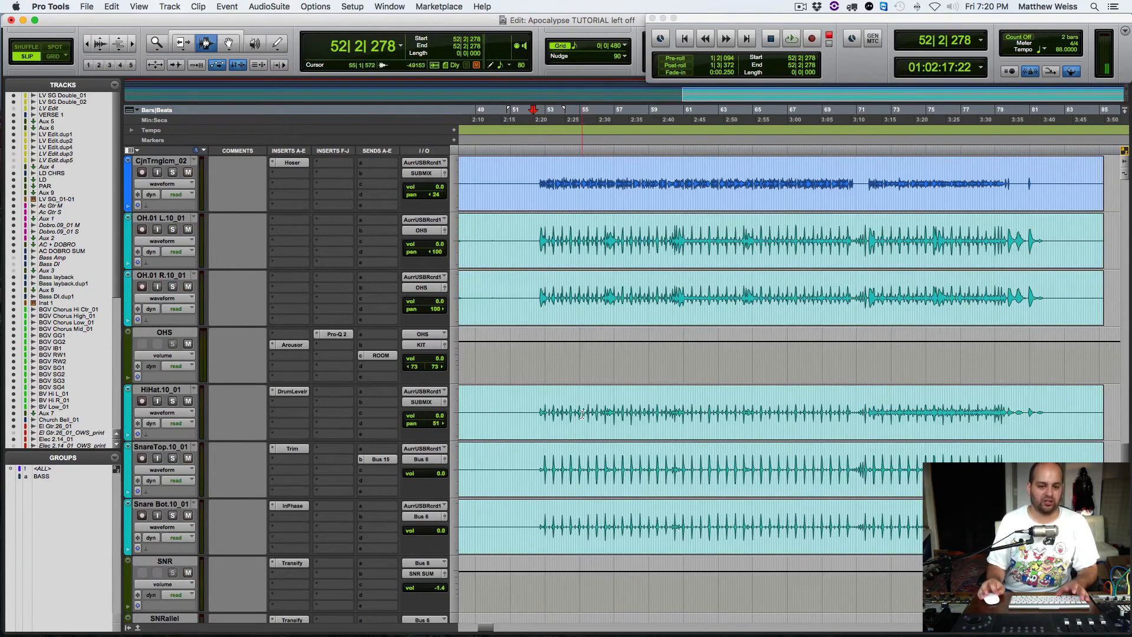
scroll(582, 414, down, 3)
scroll(582, 414, down, 12)
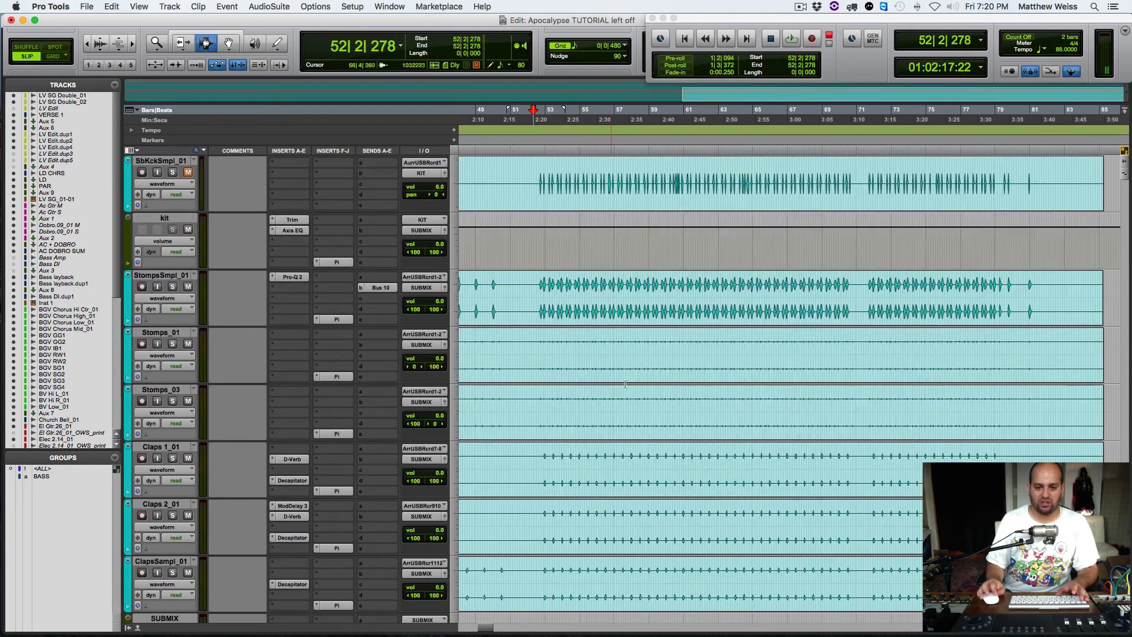
click(541, 301)
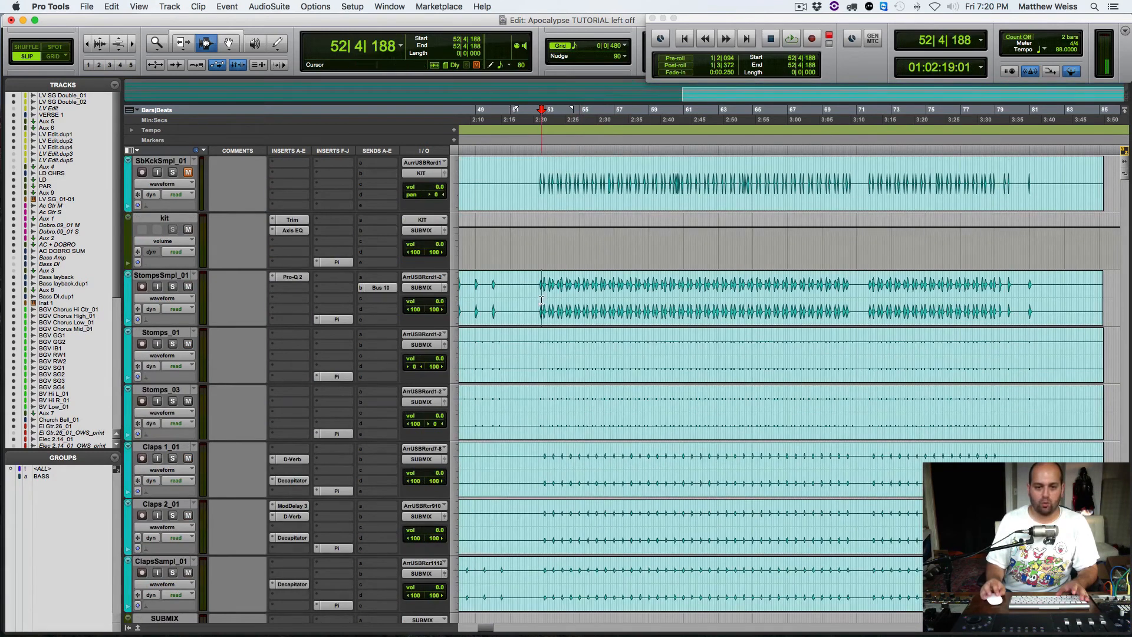
click(287, 277)
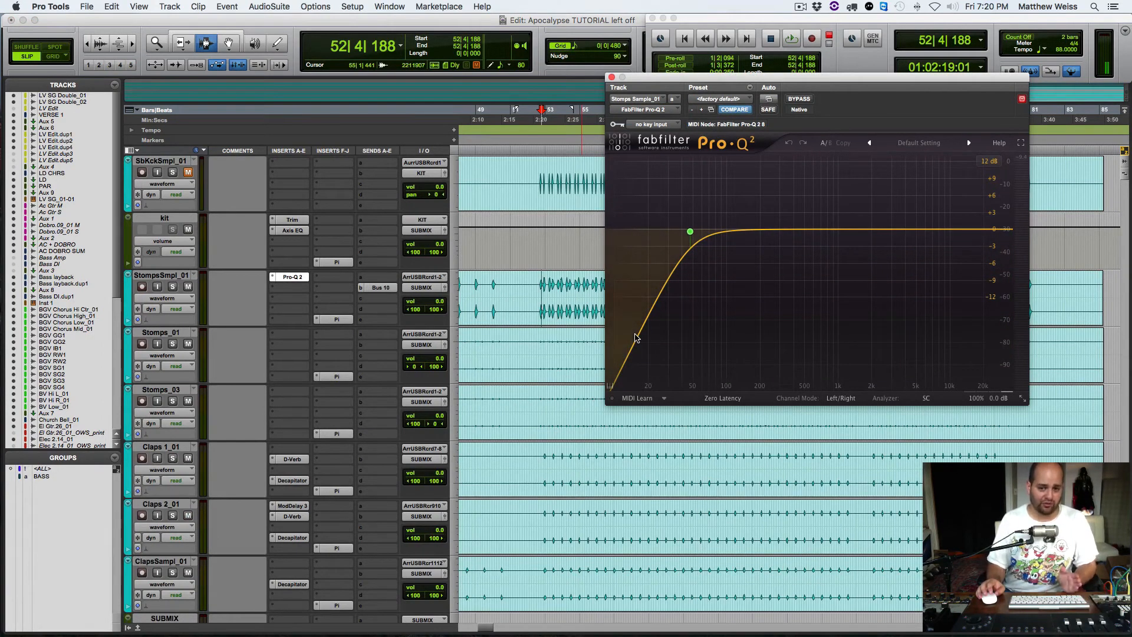
Step: Solo StompsSmpl_01 and compare its playback with Pro-Q 2 bypassed and active
key(shift+s)
key(space)
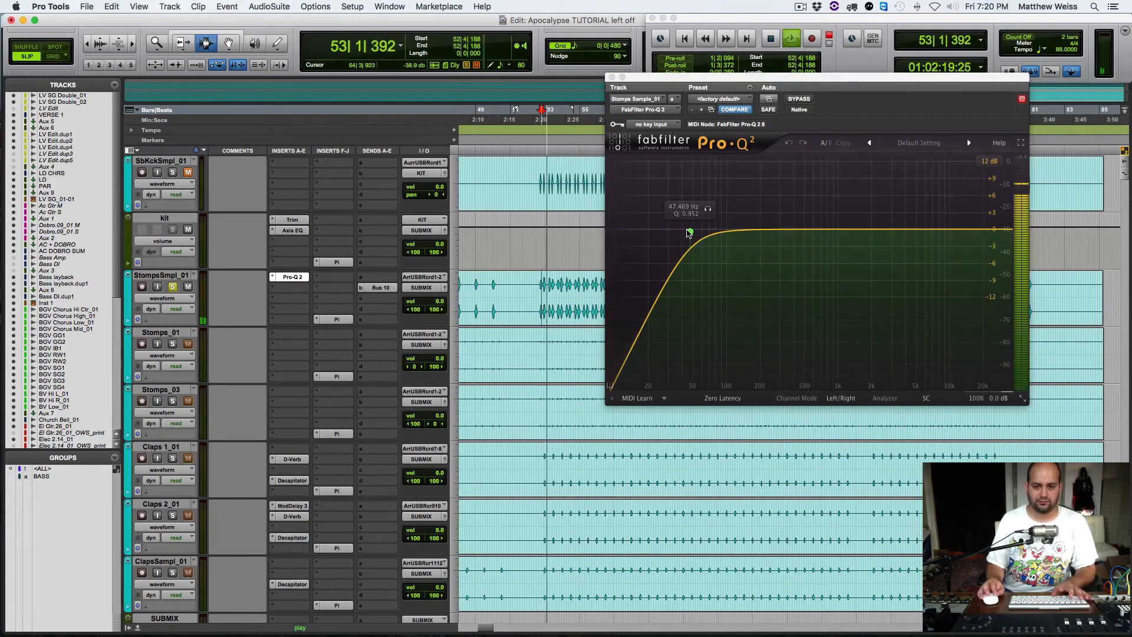
click(796, 99)
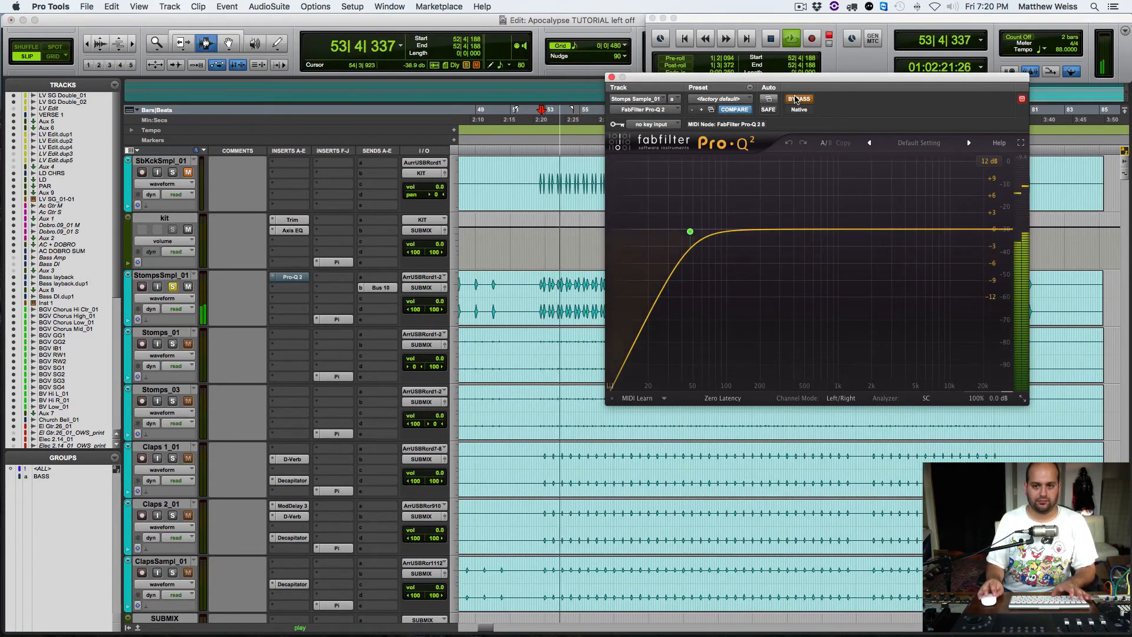
click(796, 99)
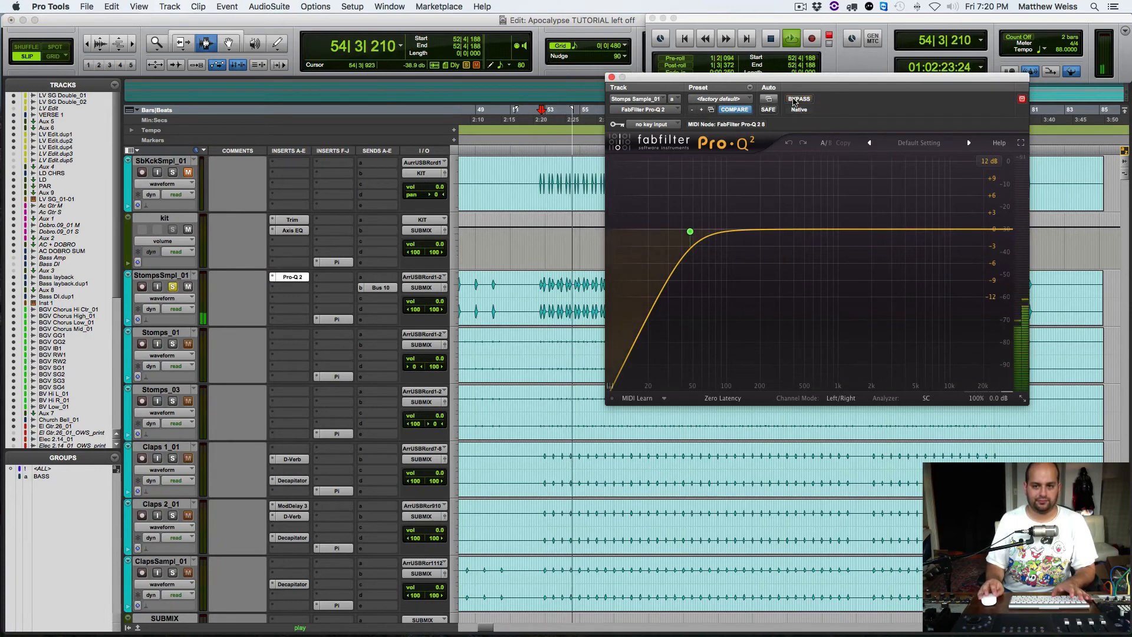
Step: Raise the StompsSmpl_01 low cut to about 66 Hz, clear the solo and audition it in the full mix
mouse_move(691, 233)
drag(692, 233, 710, 234)
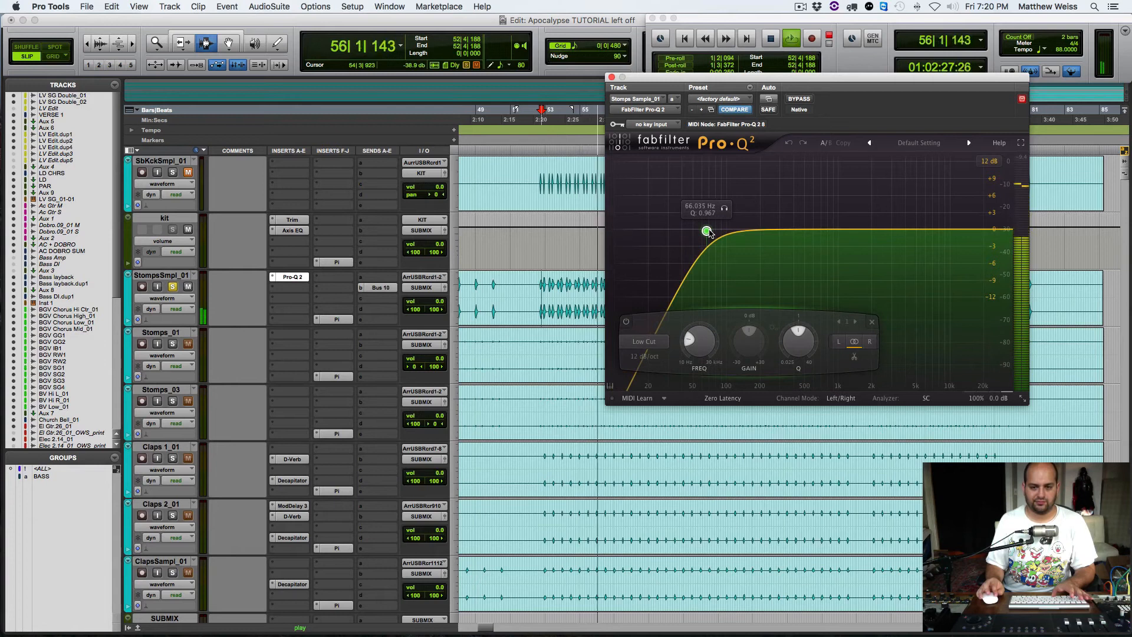
key(space)
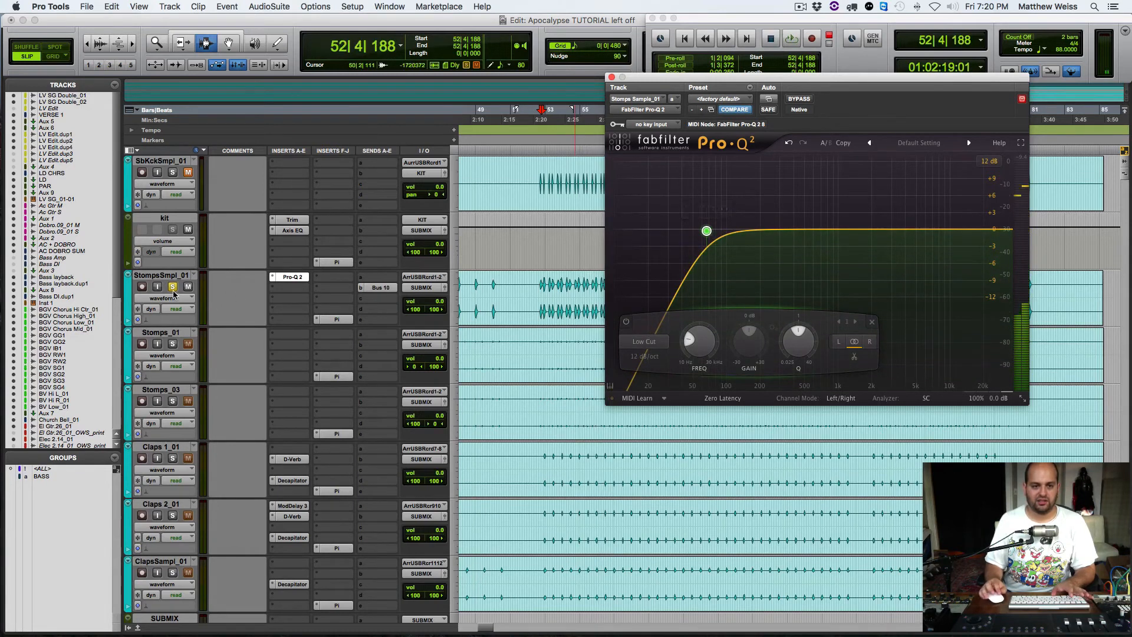
click(172, 287)
key(space)
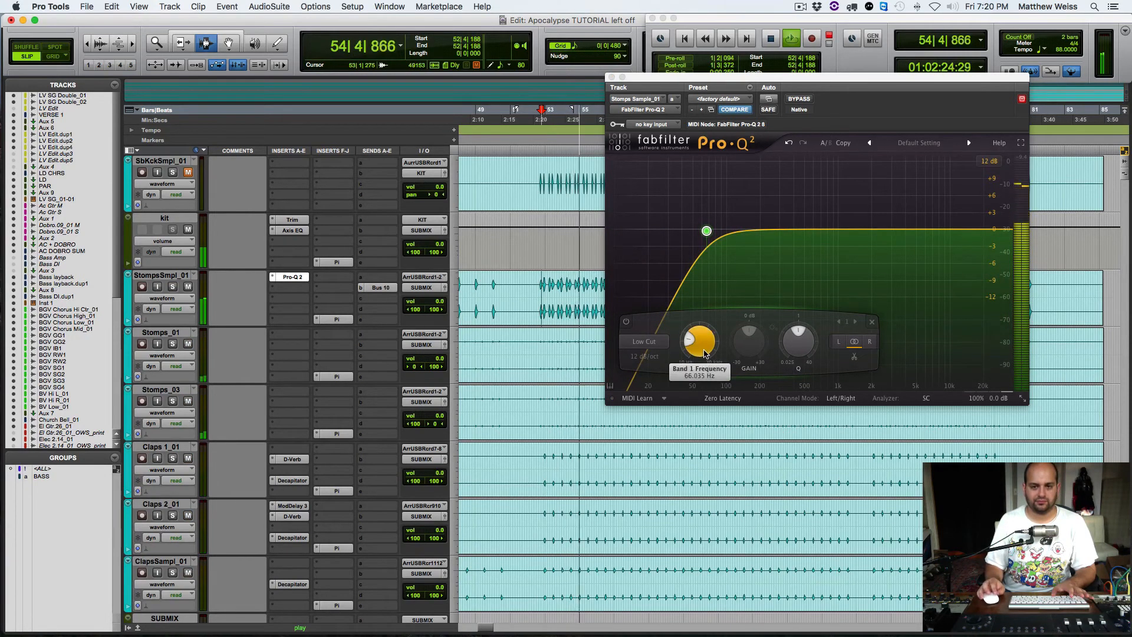
key(space)
Step: Lower the StompsSmpl_01 low cut frequency to about 52 Hz while auditioning the full mix, and close Pro-Q 2
drag(708, 344, 701, 360)
key(space)
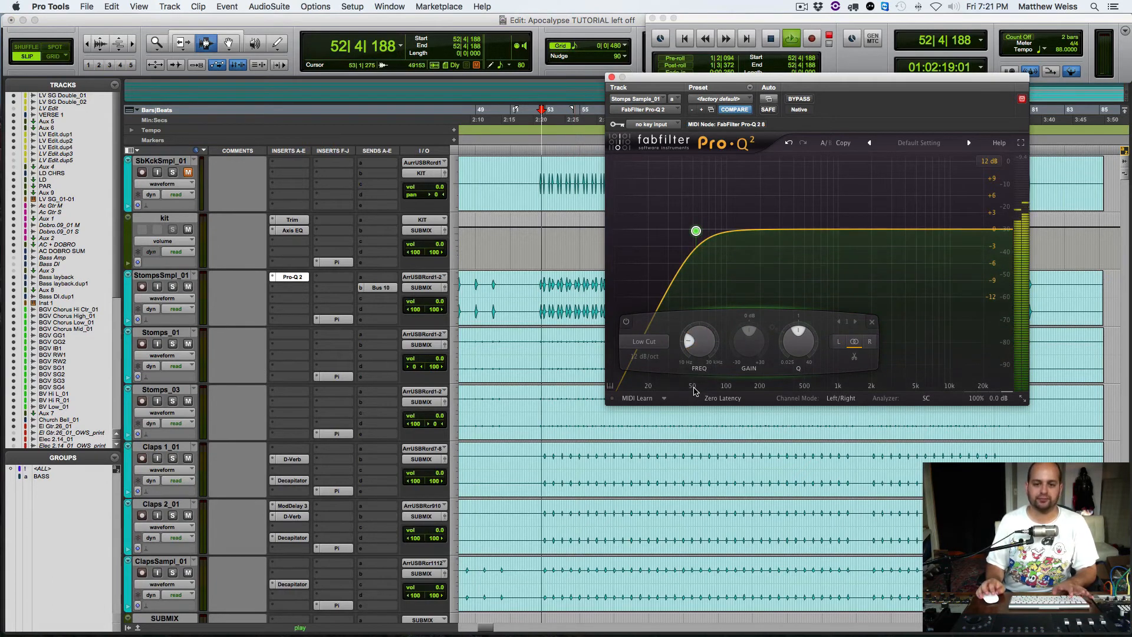
mouse_move(710, 349)
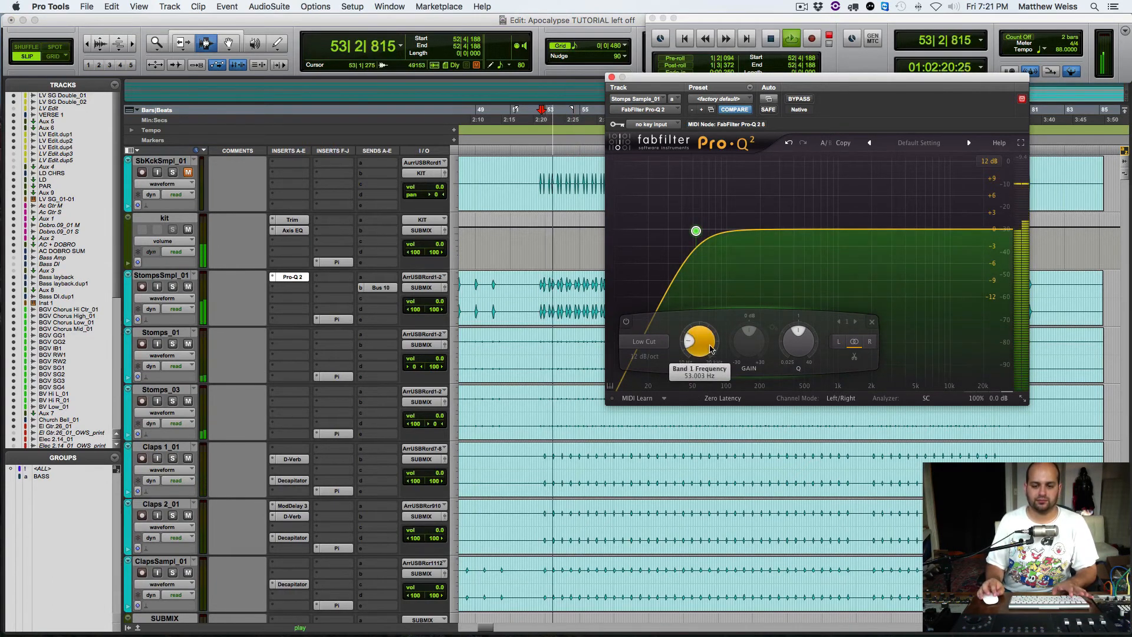
drag(710, 349, 708, 352)
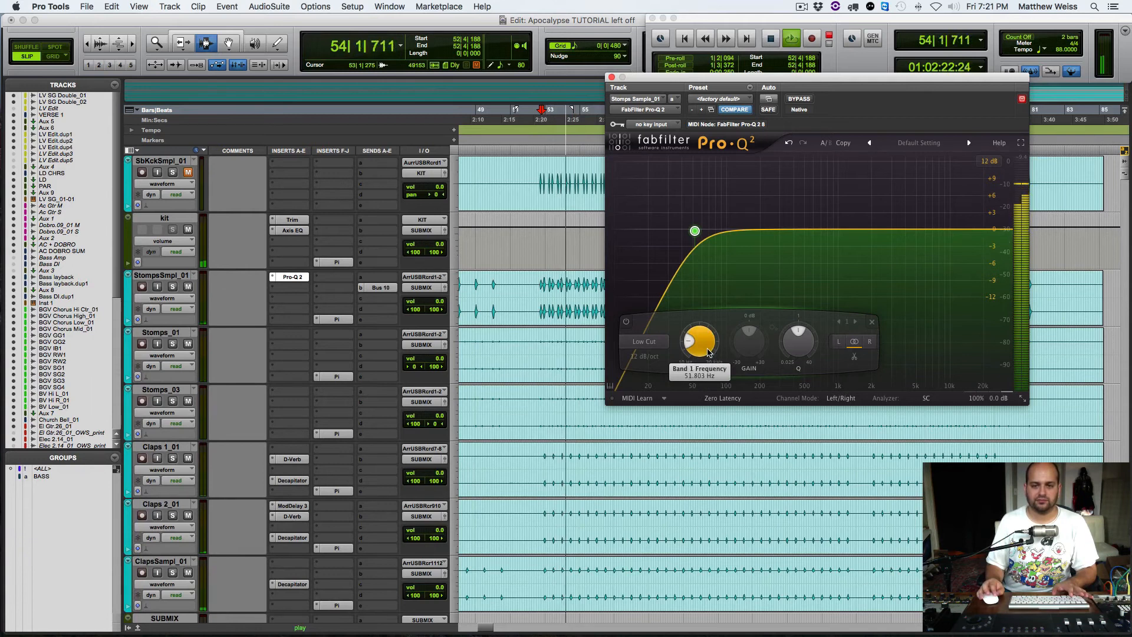
click(612, 77)
key(space)
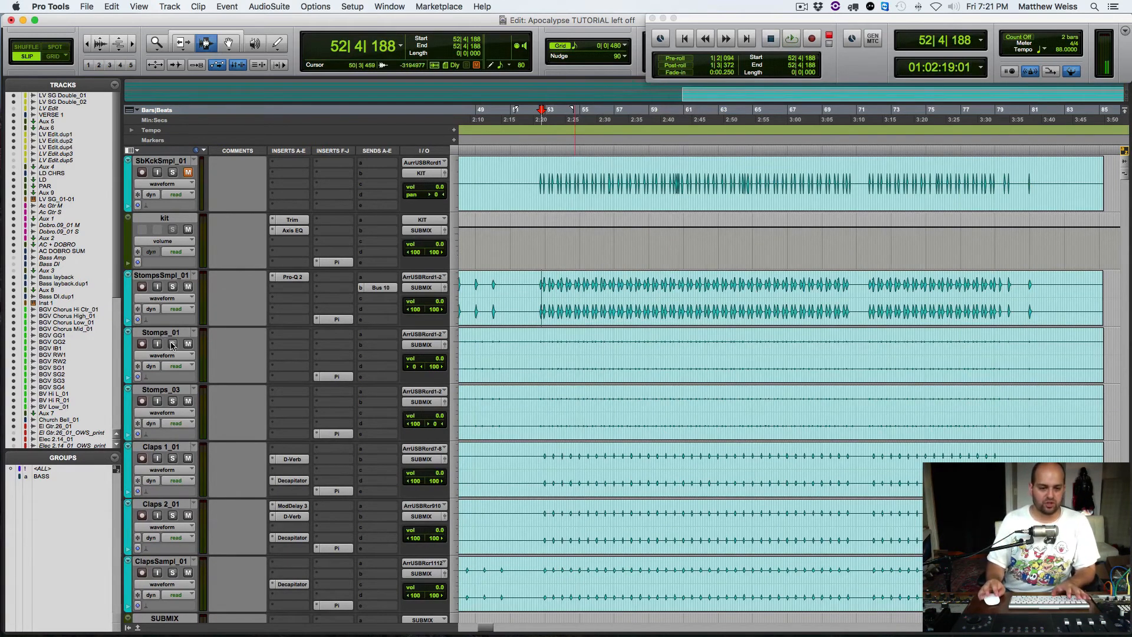
Step: Solo StompsSmpl_01, add Stomps_01 and Stomps_03 to the solo during playback, compare with StompsSmpl_01 muted and unmuted, and clear the solos
click(173, 287)
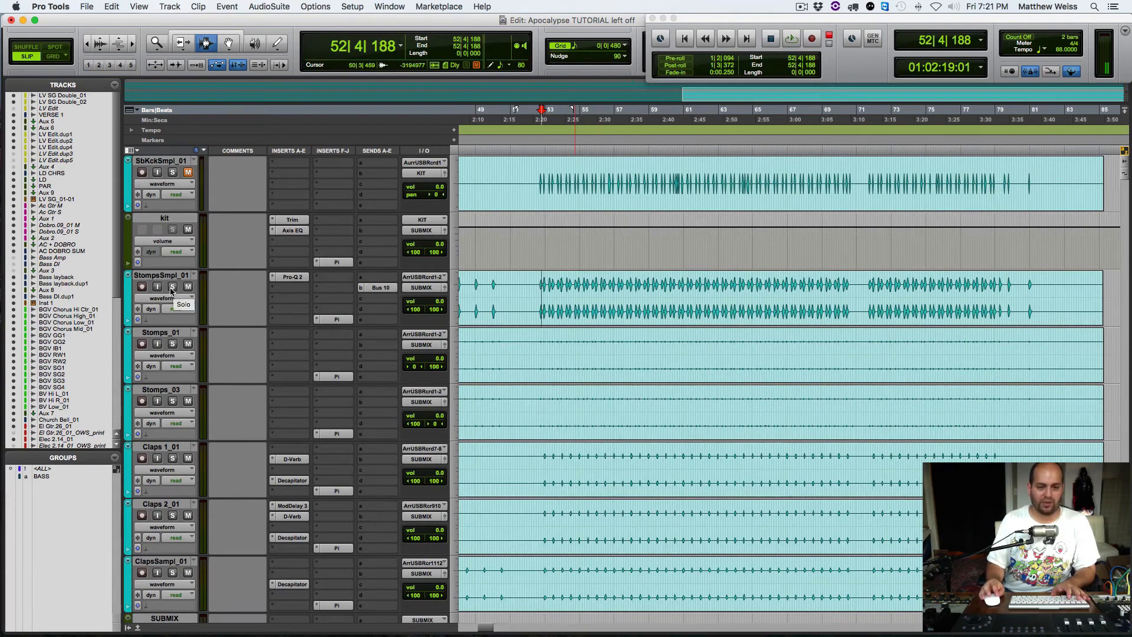
key(space)
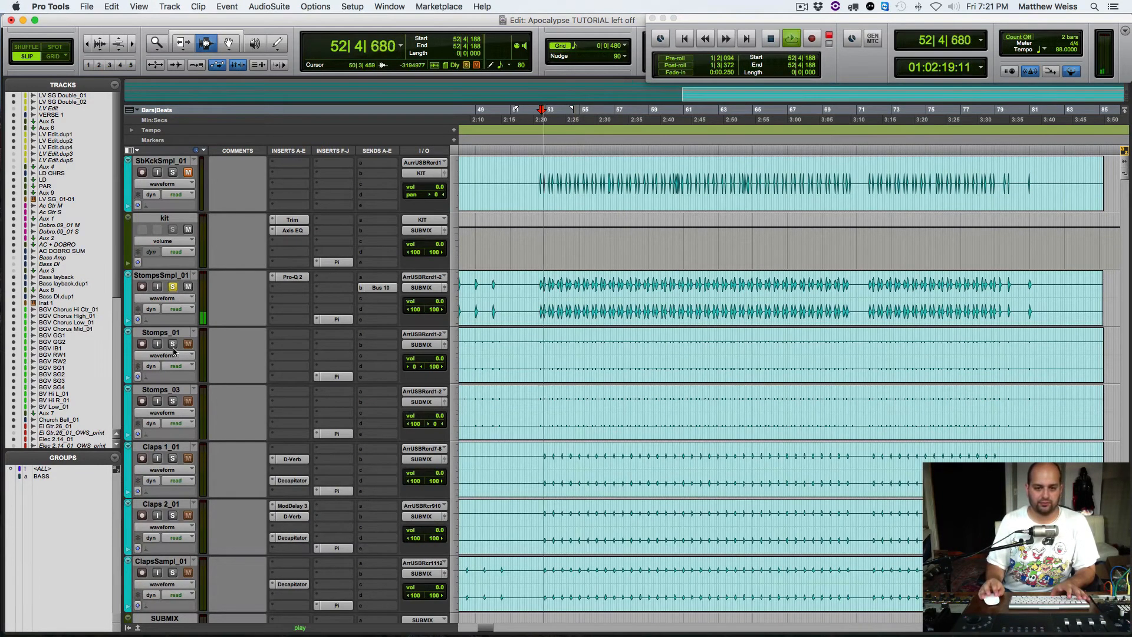
click(173, 345)
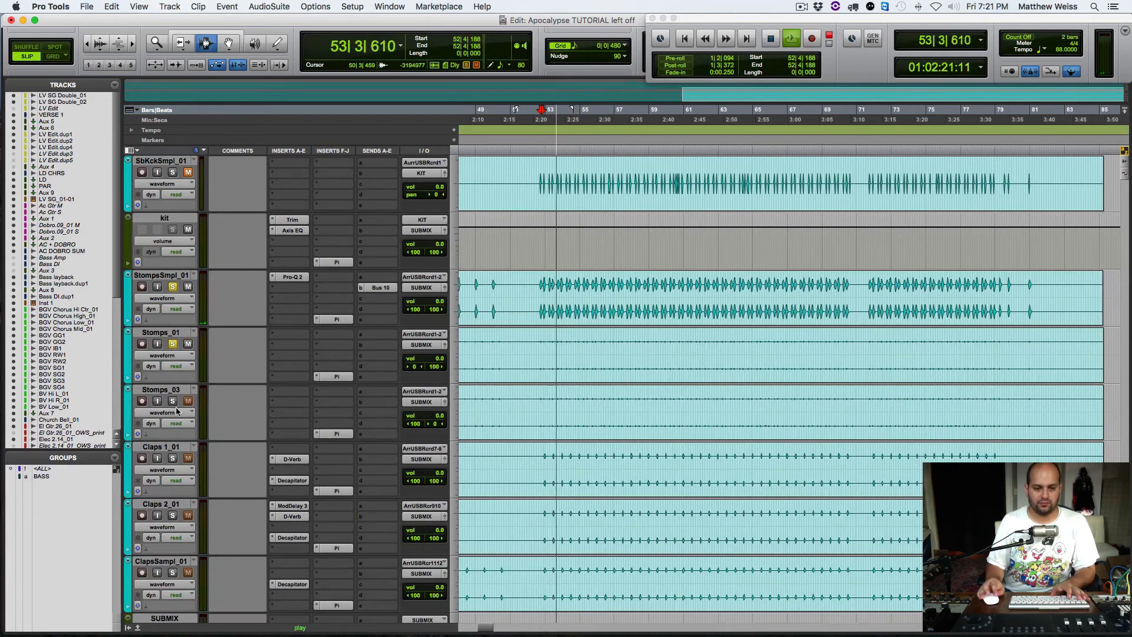
click(172, 402)
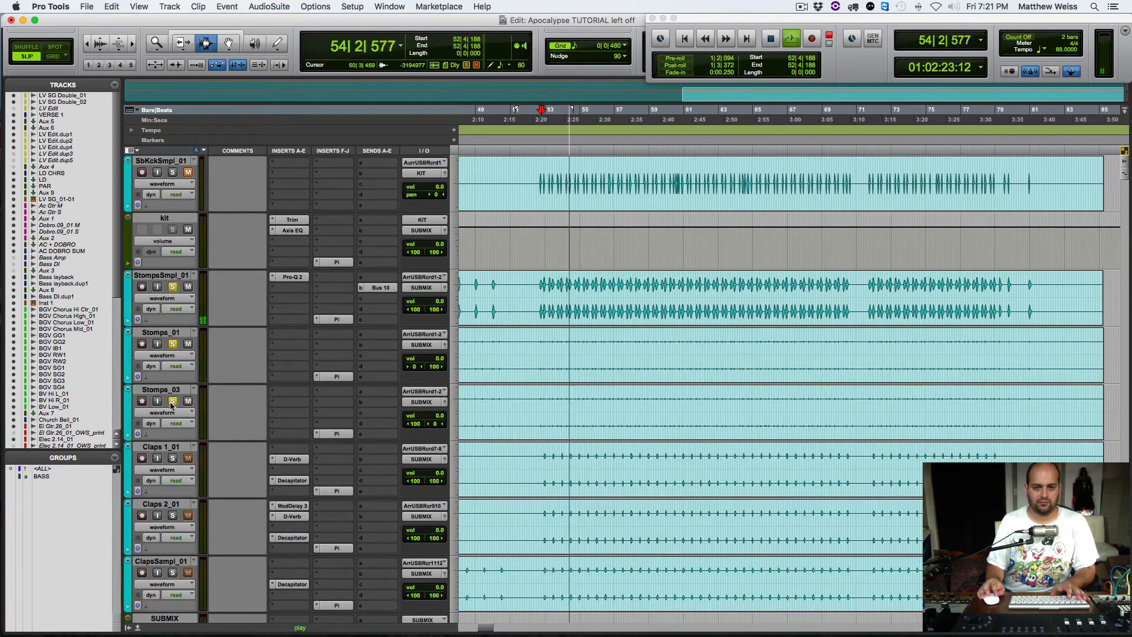
click(188, 287)
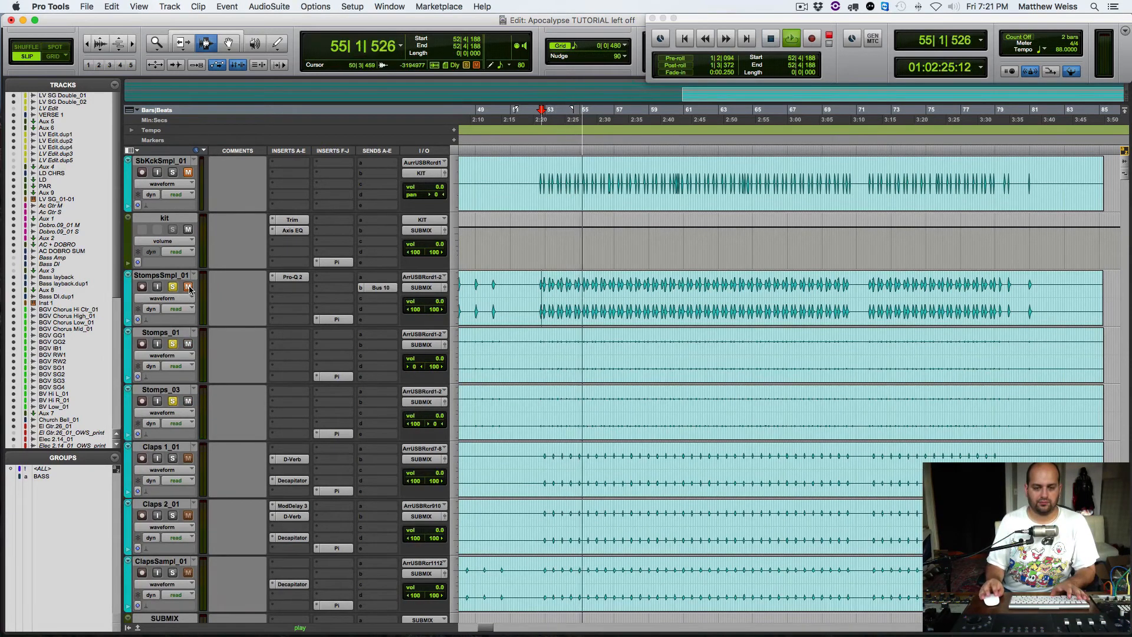
click(188, 287)
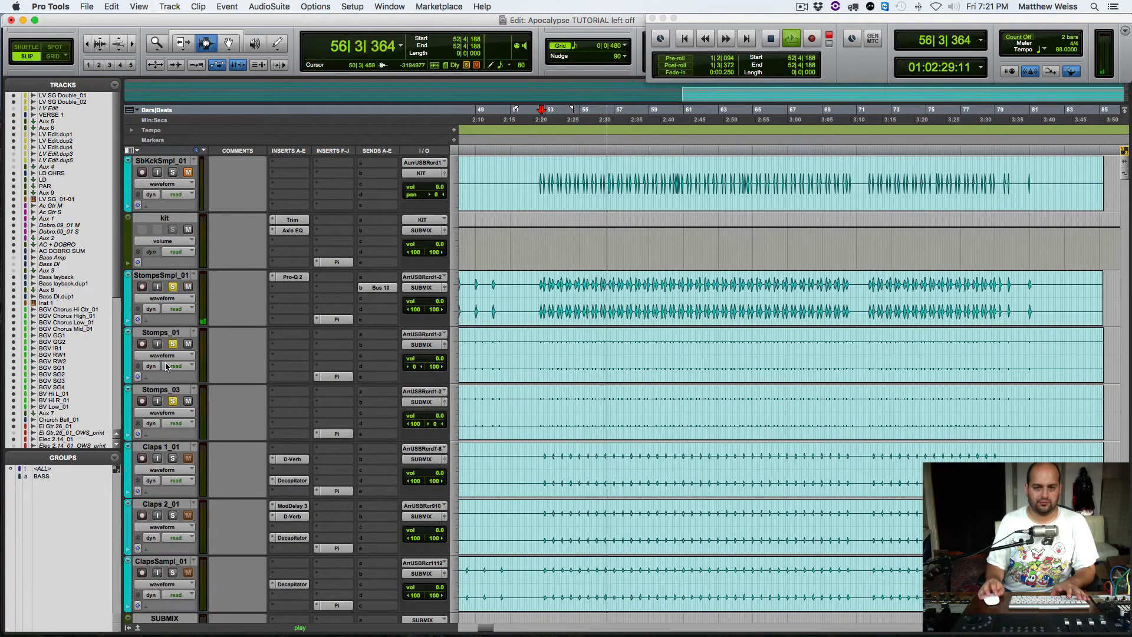
key(space)
alt+click(173, 345)
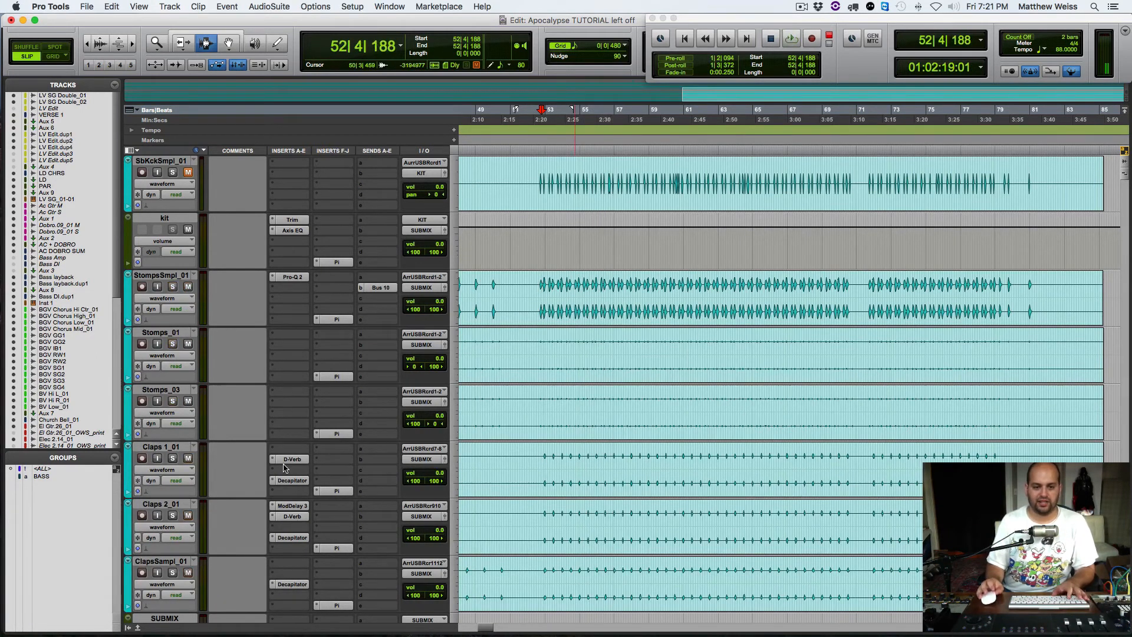
Step: Solo Claps 1_01 and compare its playback with D-Verb and Decapitator bypassed and with both active
scroll(174, 365, down, 1)
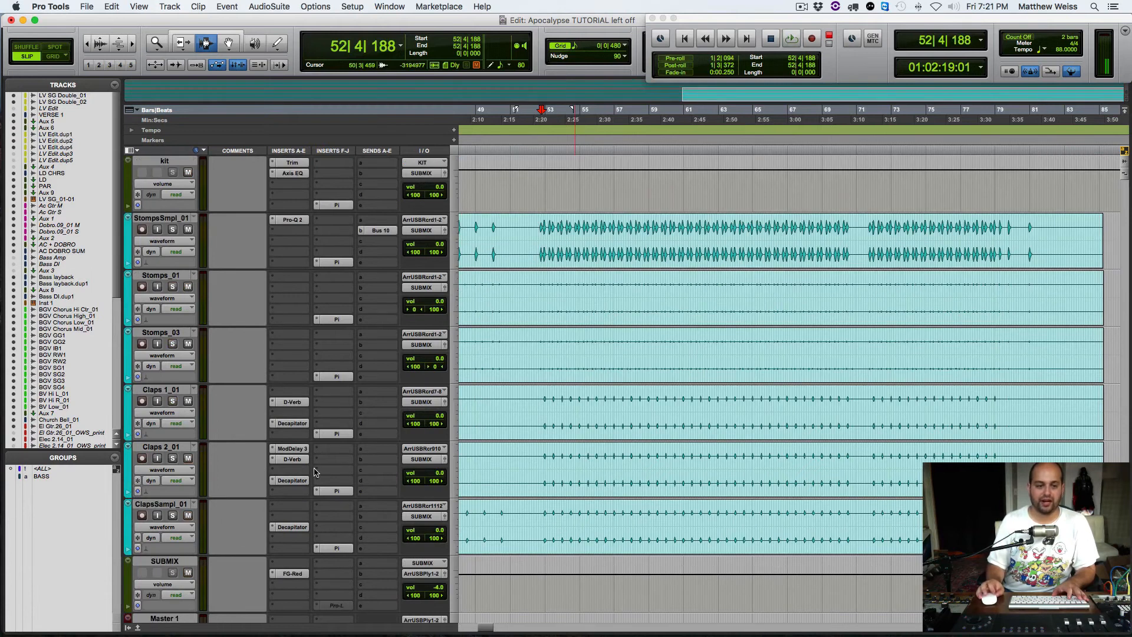
click(173, 401)
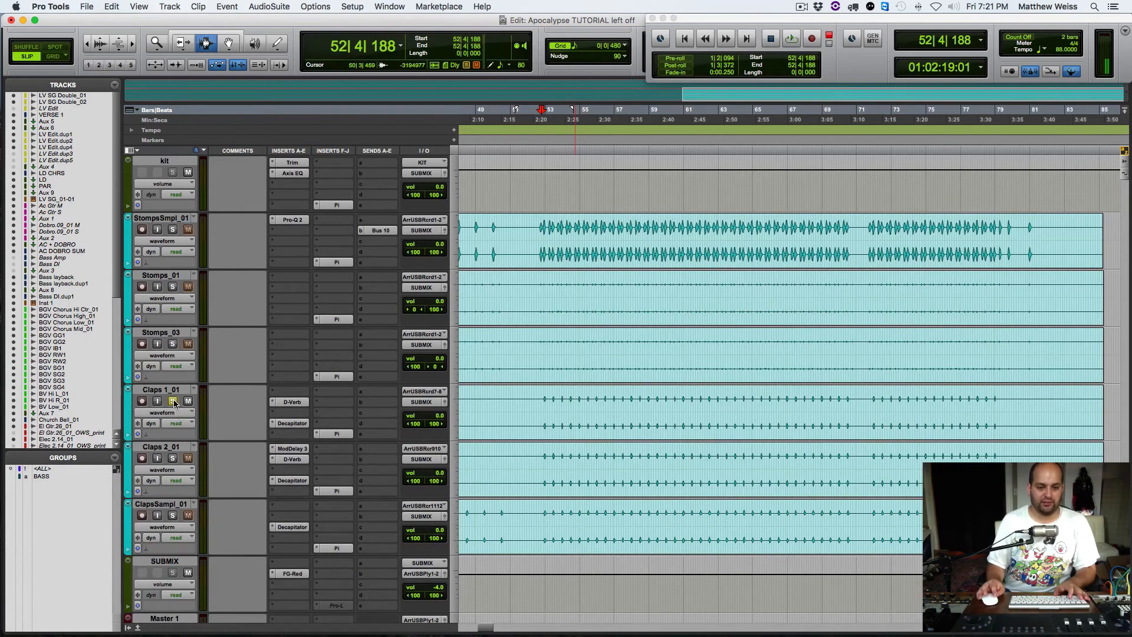
key(space)
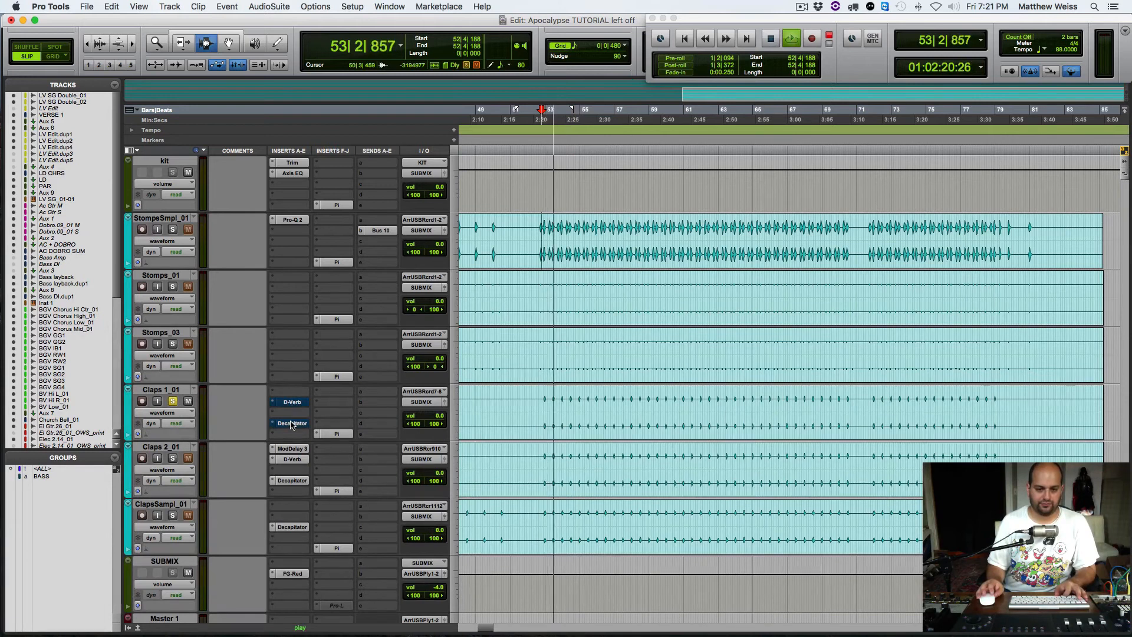
key(space)
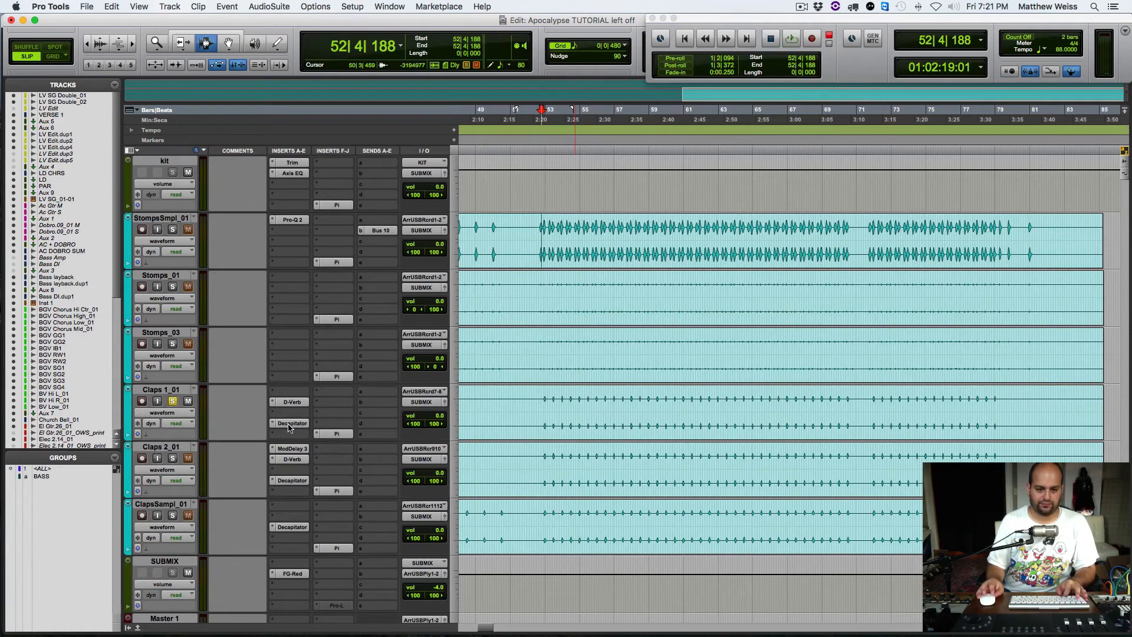
key(space)
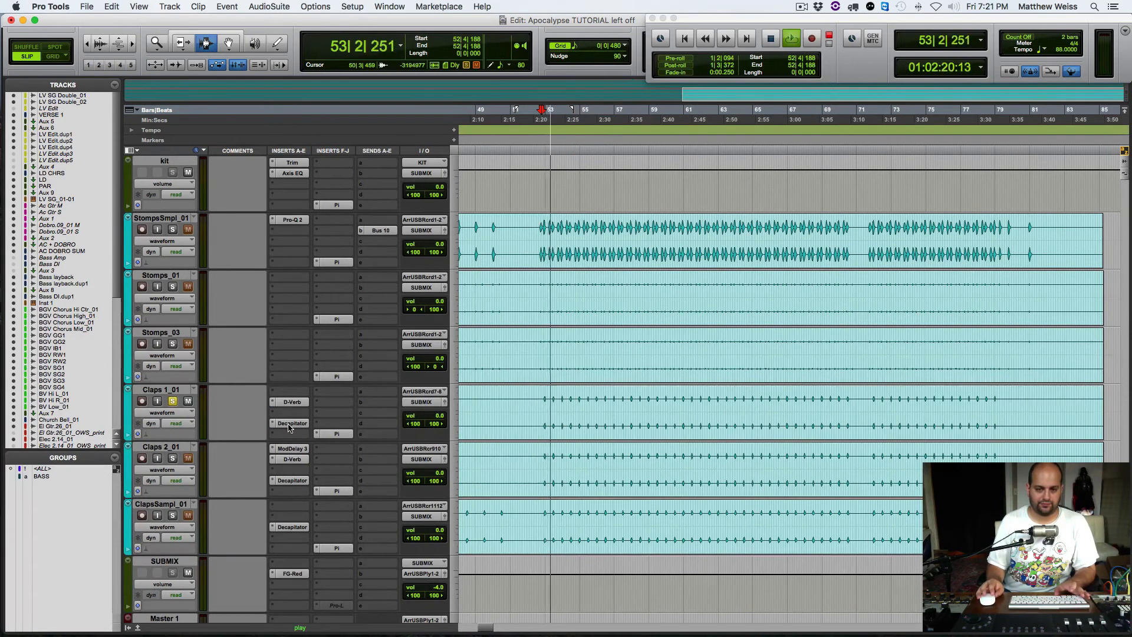
key(space)
Step: Audition Claps 1_01 with D-Verb bypassed and again with Decapitator bypassed as well
super+click(291, 404)
key(space)
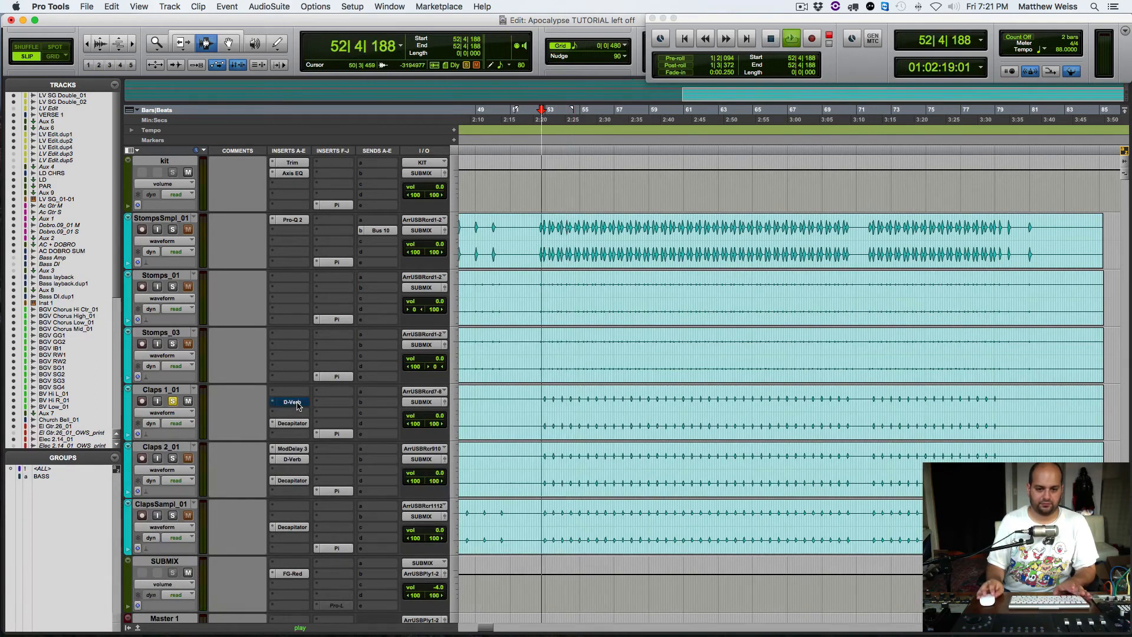
key(space)
super+click(292, 423)
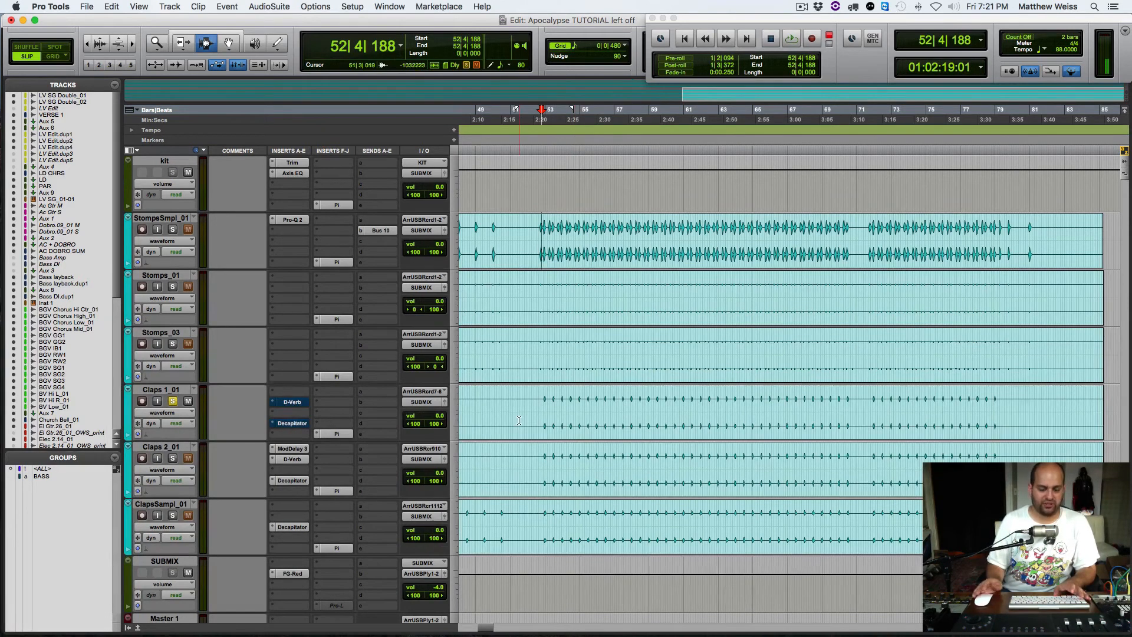
key(space)
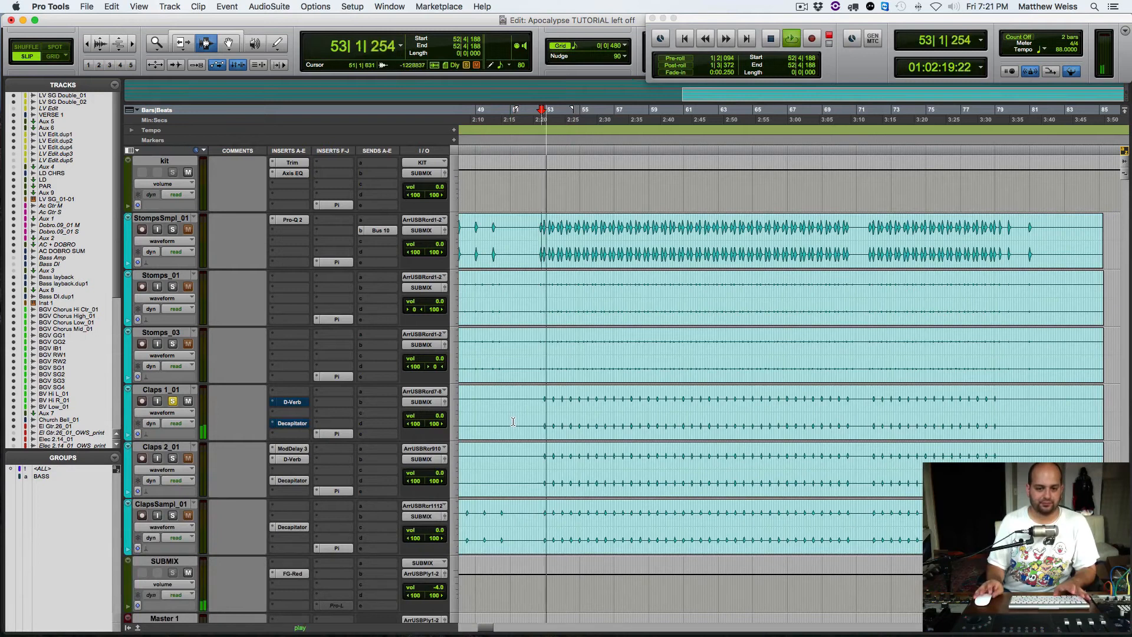
key(space)
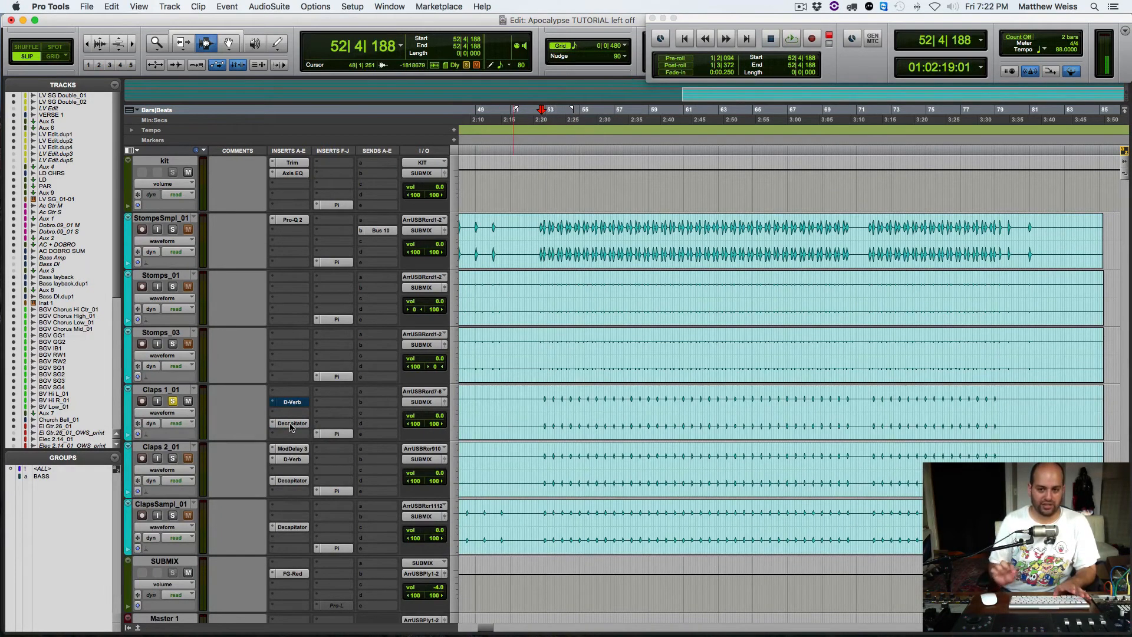
Step: Audition Claps 1_01 with only Decapitator active, re-enable D-Verb and play the claps again
key(space)
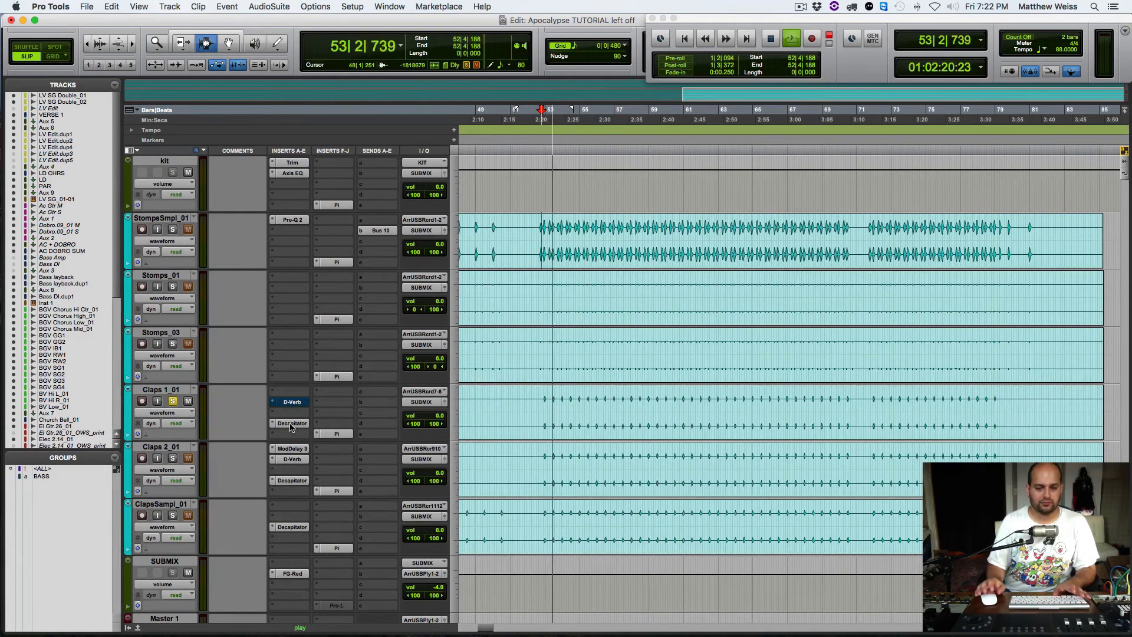
key(space)
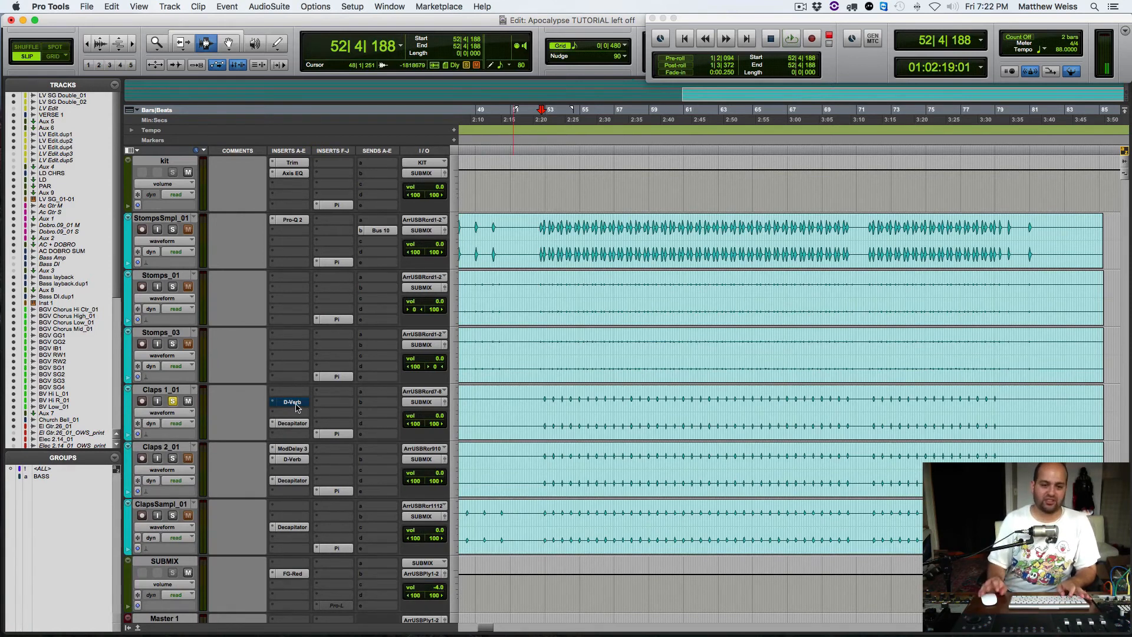
super+click(297, 407)
key(space)
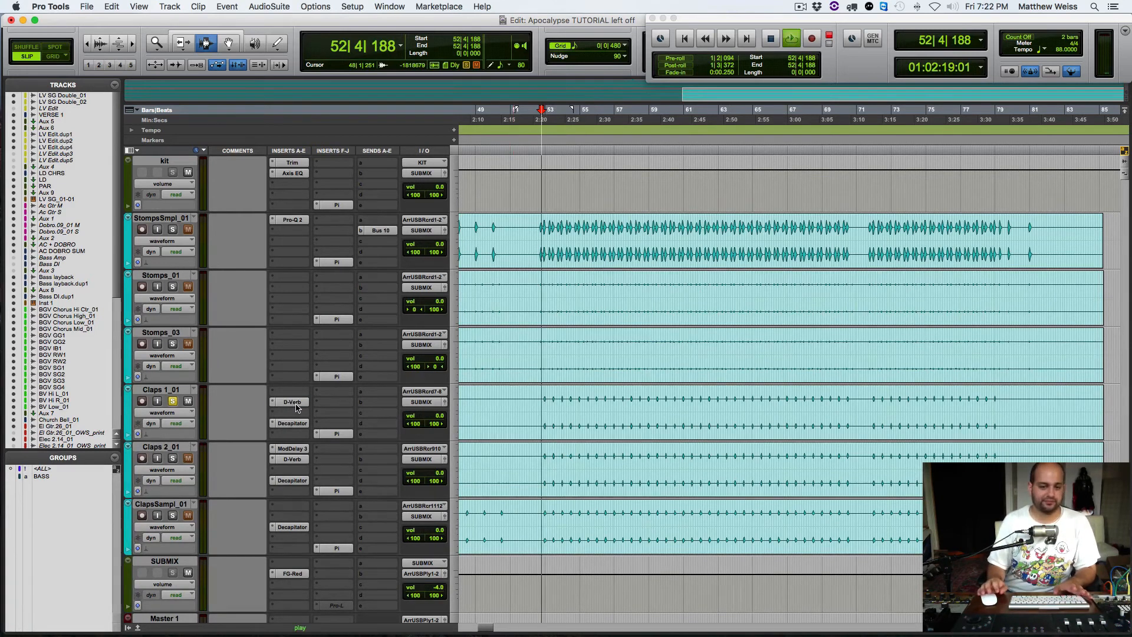
key(space)
Step: Solo Claps 2_01 with Claps 1_01 muted, and bypass ModDelay 3, D-Verb and Decapitator on Claps 2_01
click(173, 458)
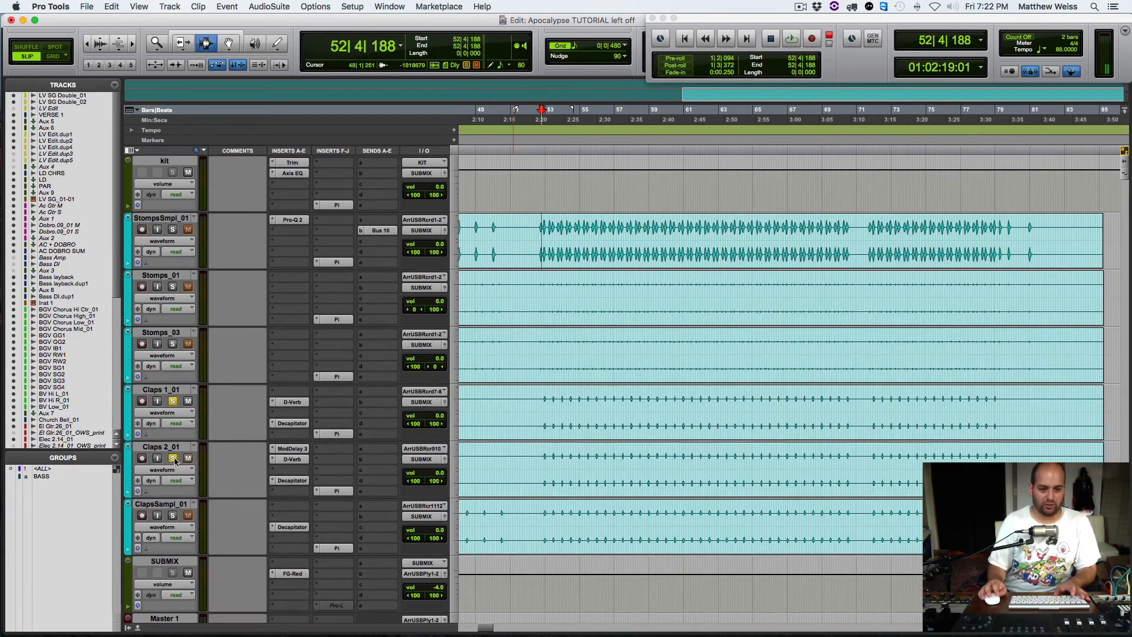
click(187, 401)
super+click(291, 449)
super+click(287, 460)
super+click(294, 481)
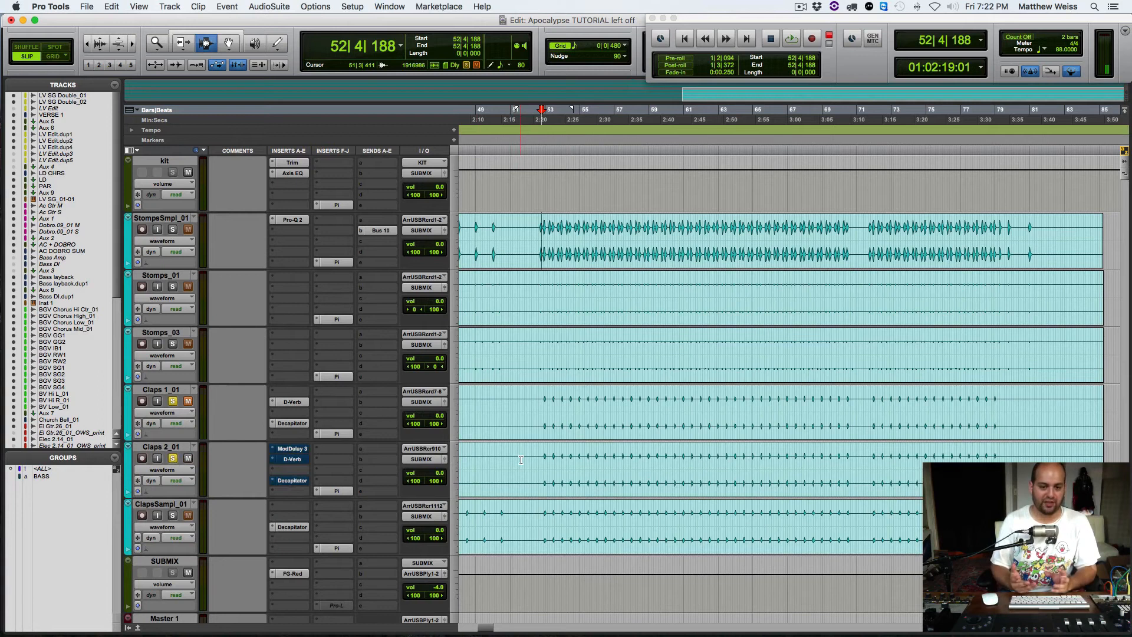
Step: Compare Claps 2_01 playback with its three inserts bypassed and active, and view its ModDelay 3 settings
key(space)
key(space)
key(space)
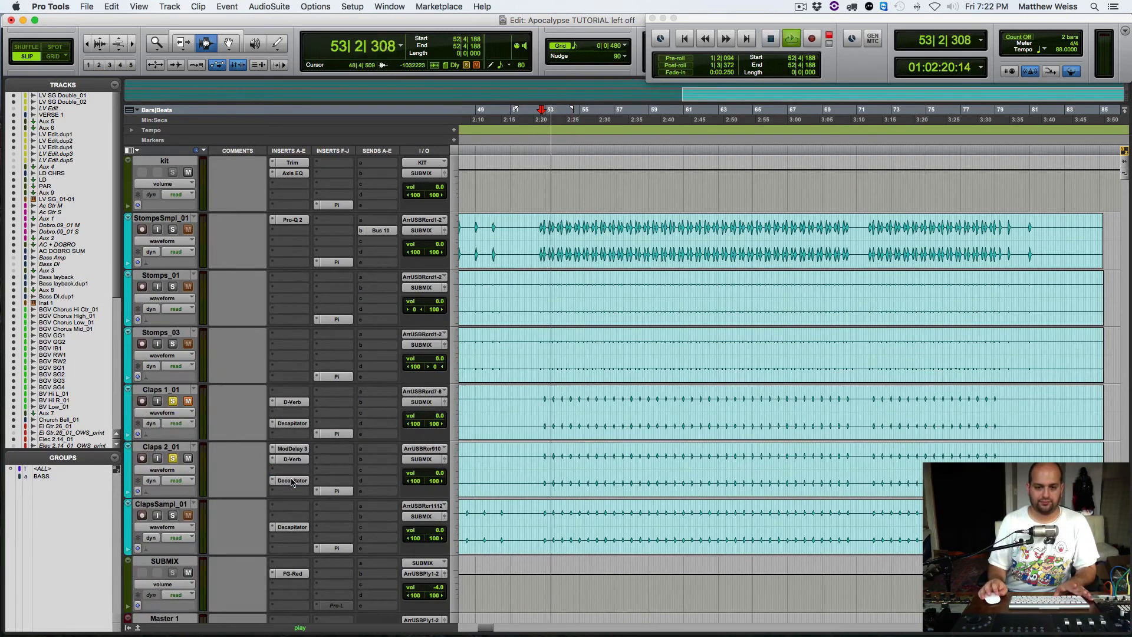
key(space)
click(290, 451)
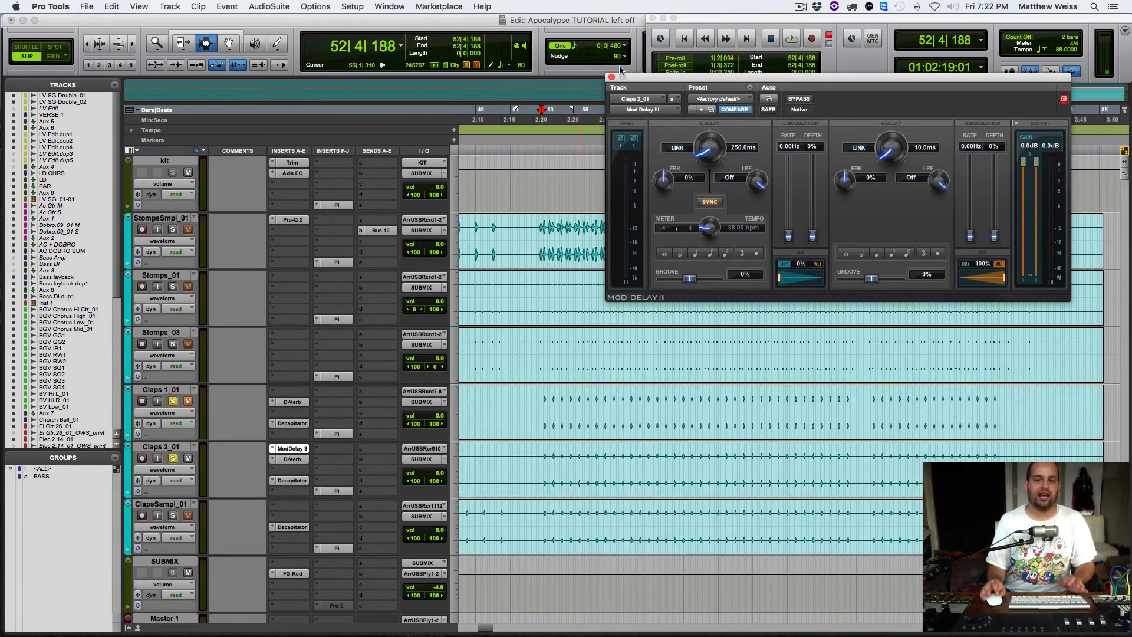
click(611, 77)
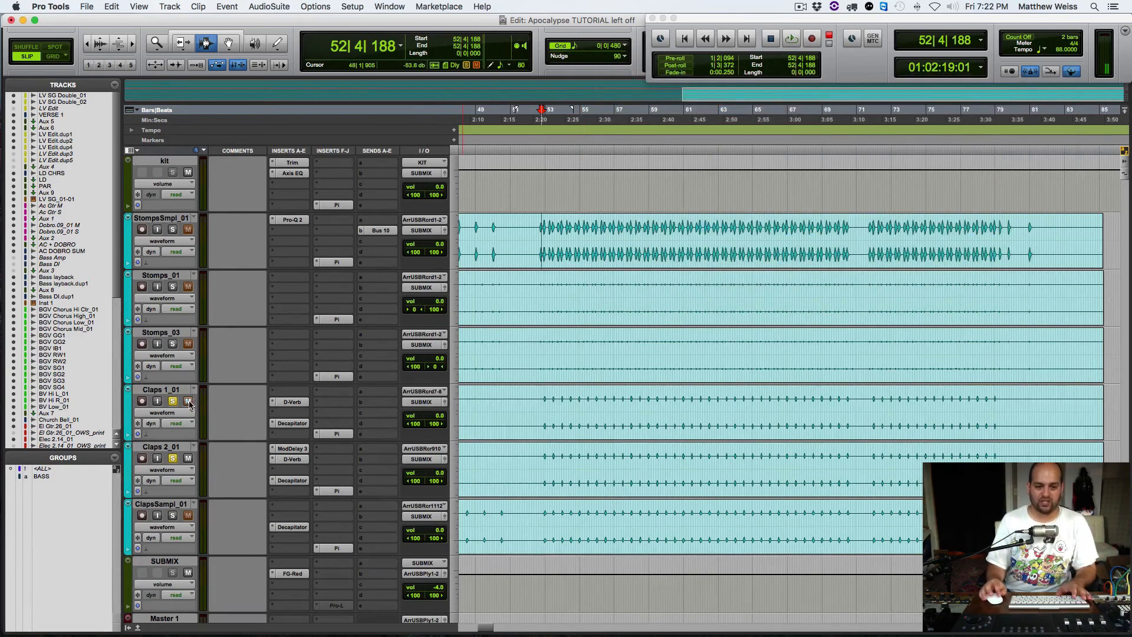
Step: Unmute Claps 1_01, add ClapsSampl_01 to the solo and audition the three clap tracks together
click(173, 516)
key(space)
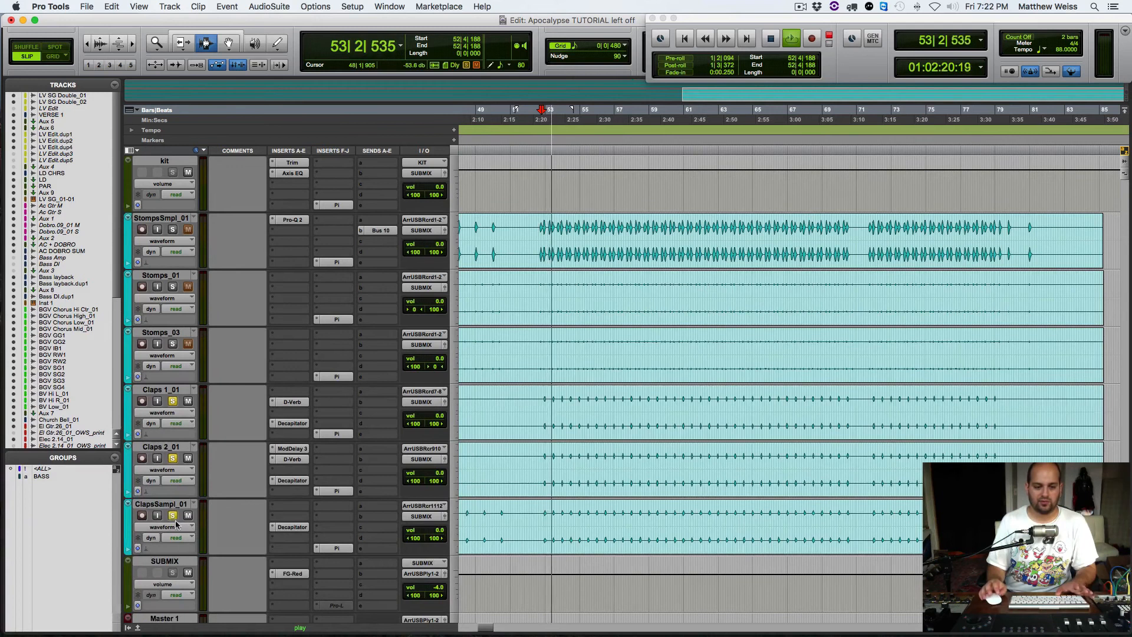
key(space)
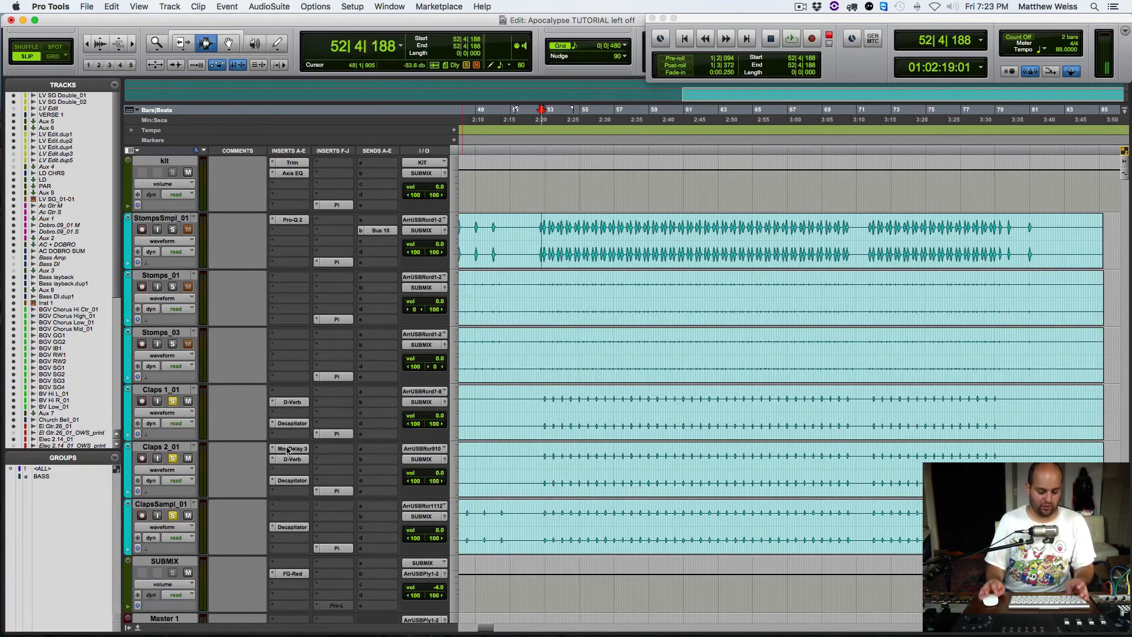
Step: Compare the soloed clap tracks' playback with ModDelay 3 on Claps 2_01 bypassed and active
super+click(288, 450)
key(space)
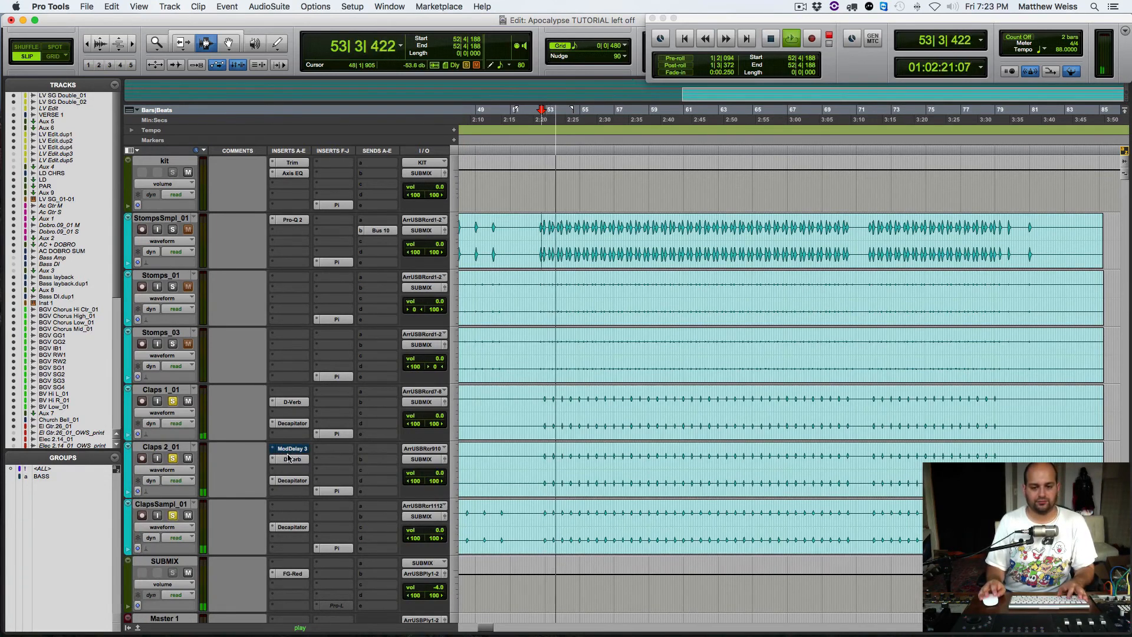
key(space)
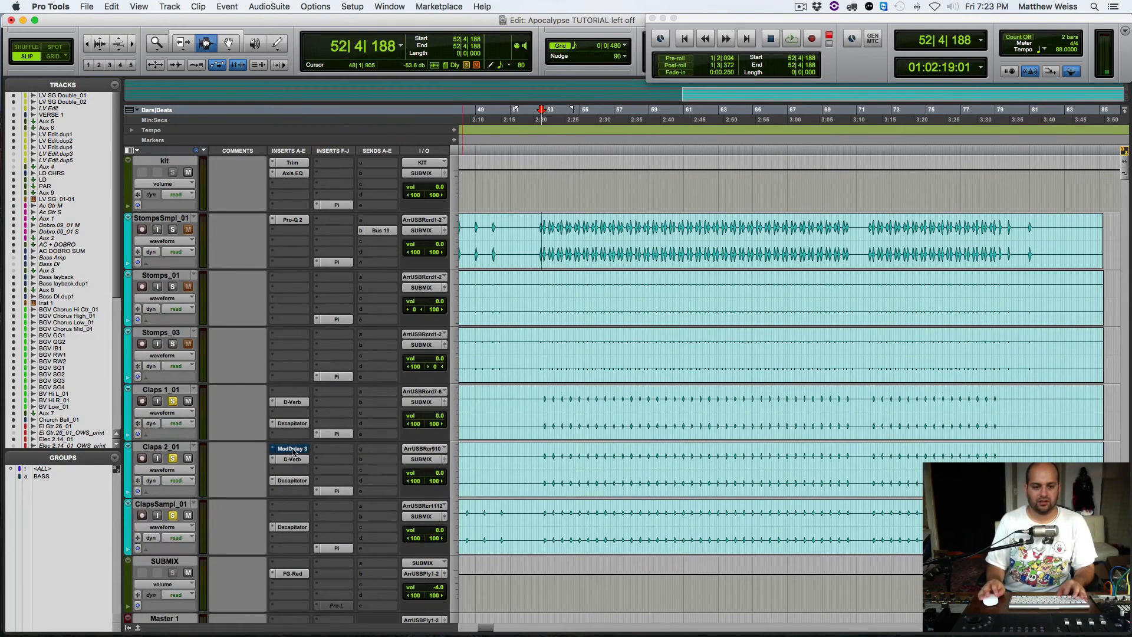
super+click(292, 449)
key(space)
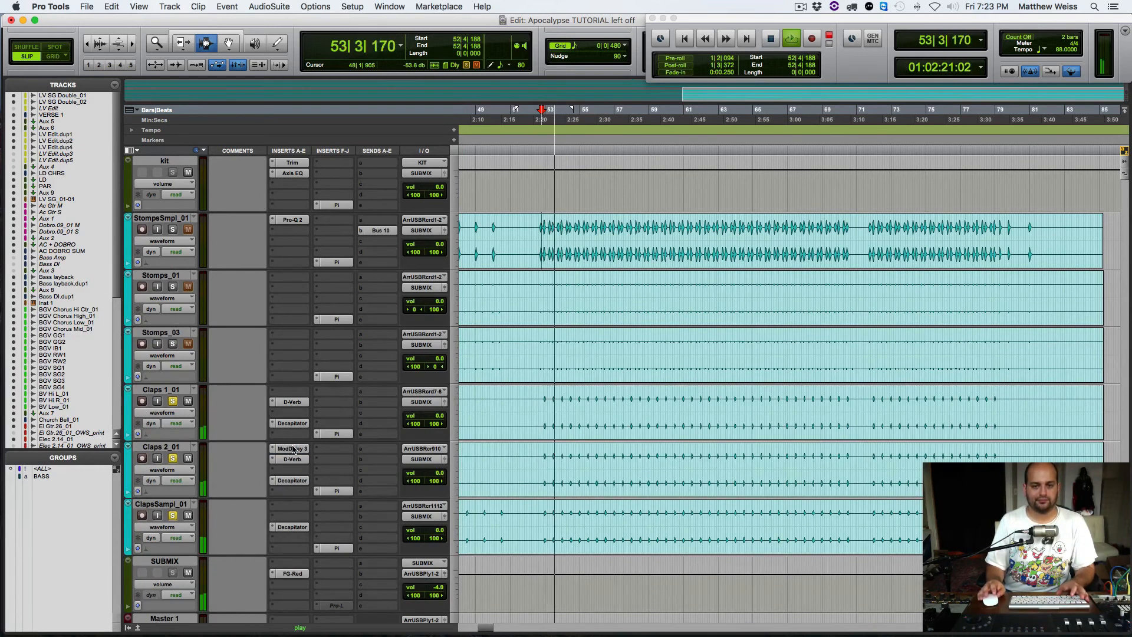
key(space)
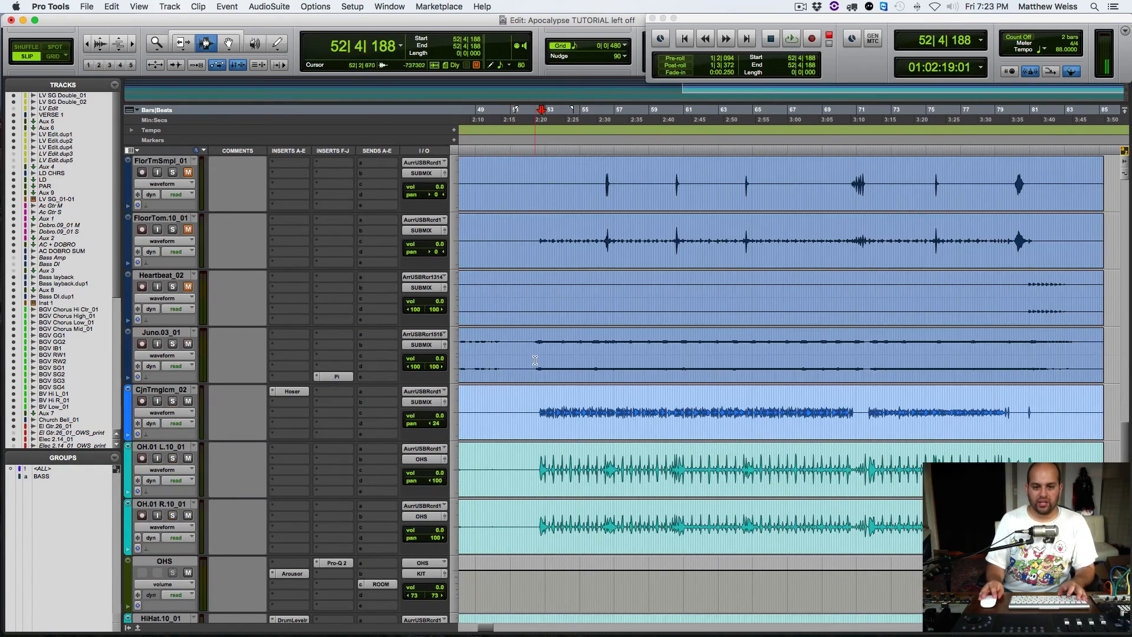
Step: Clear the clap solos, solo Juno.03_01, audition it from around bar 52 beat 3 and clear its solo
click(536, 358)
click(538, 358)
click(172, 344)
key(space)
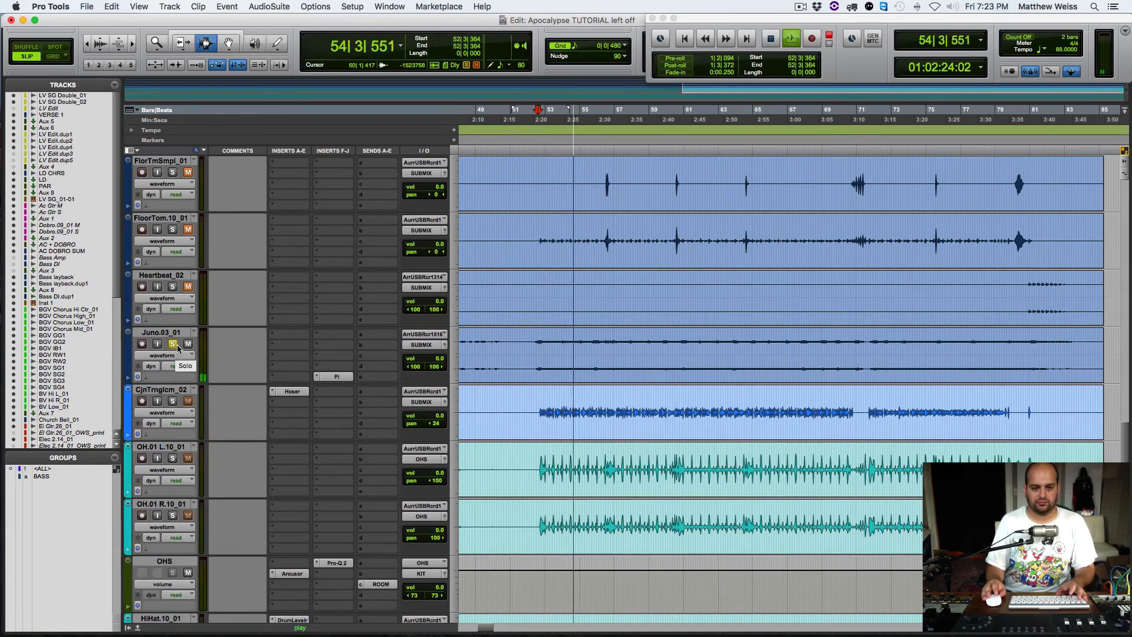
key(space)
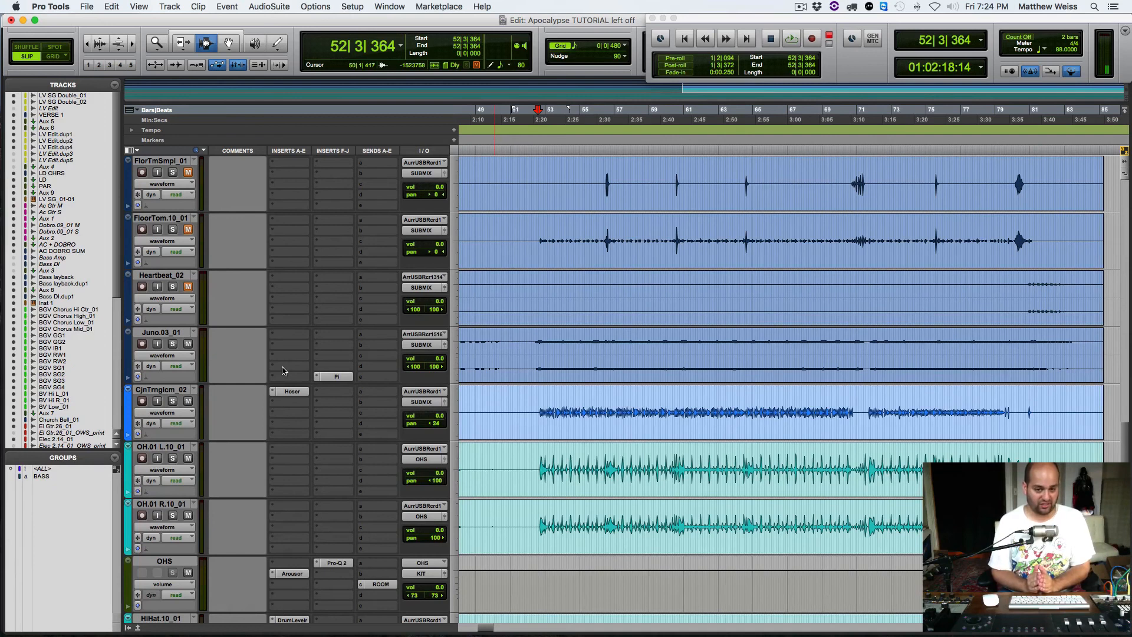
Step: Place the edit cursor on CjnTrngicm_02 around bar 53 beat 1
click(546, 397)
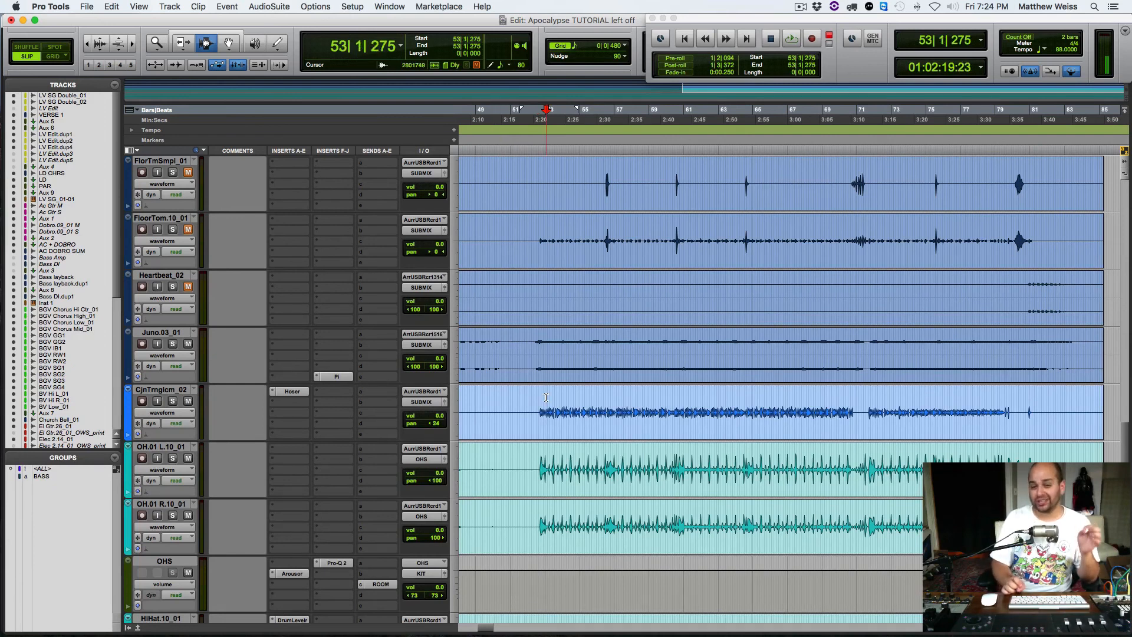